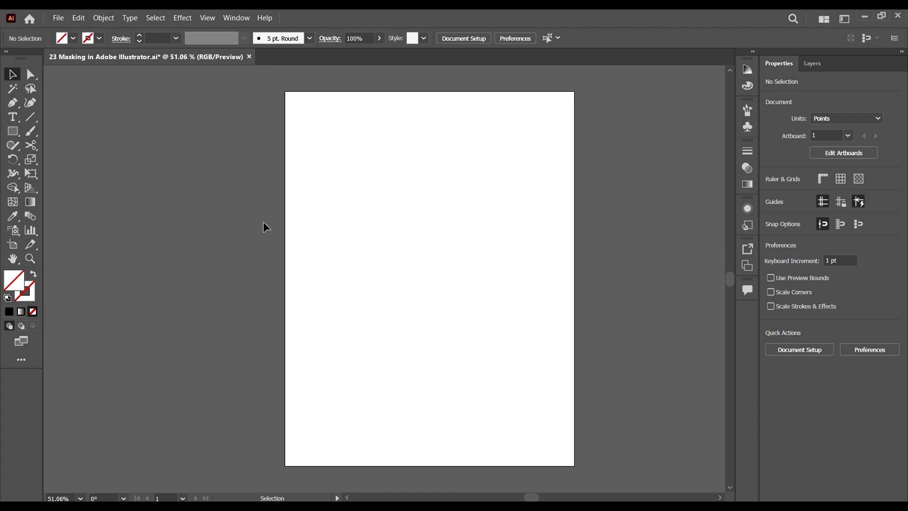
Place the African Model image as a linked file at about 847 by 565 pt, overlapping the artboard.
{"action": "scroll", "coordinate": [200, 169], "scroll_direction": "down", "scroll_amount": 2}
{"action": "scroll", "coordinate": [257, 164], "scroll_direction": "up", "scroll_amount": 3}
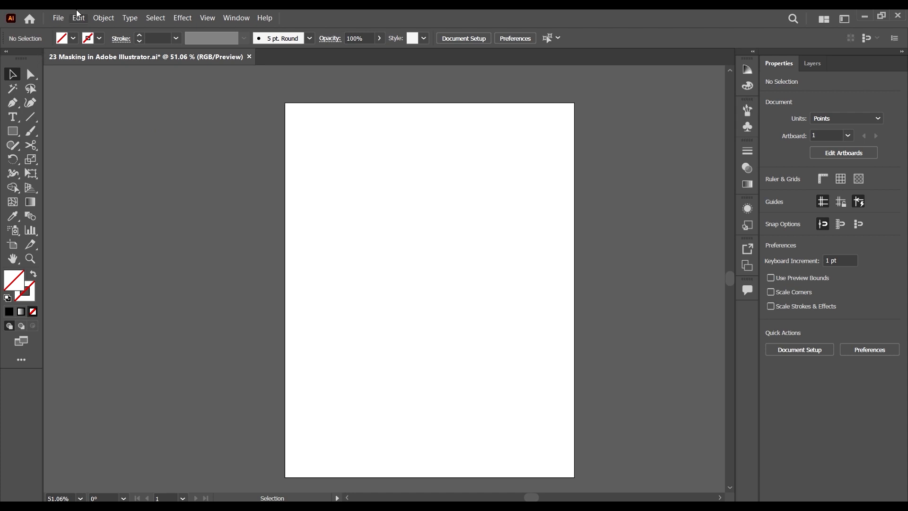
{"action": "left_click", "coordinate": [58, 20]}
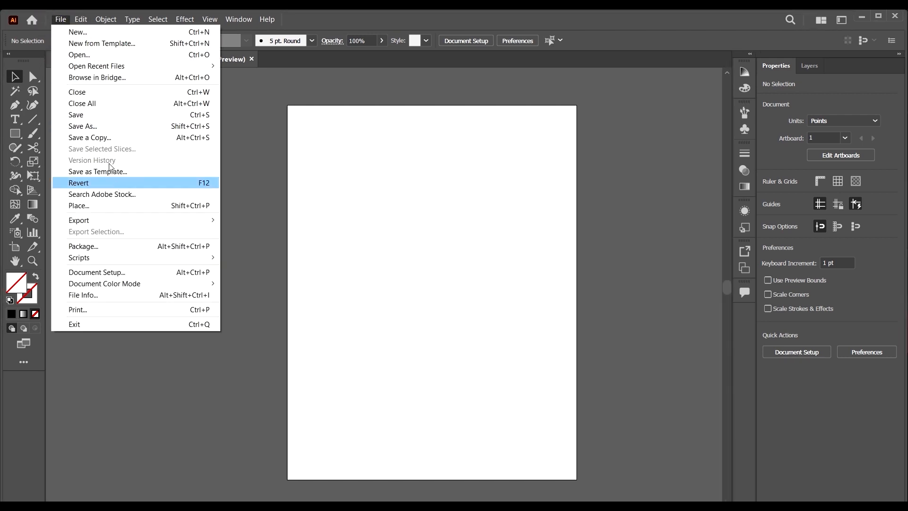
{"action": "left_click", "coordinate": [103, 204]}
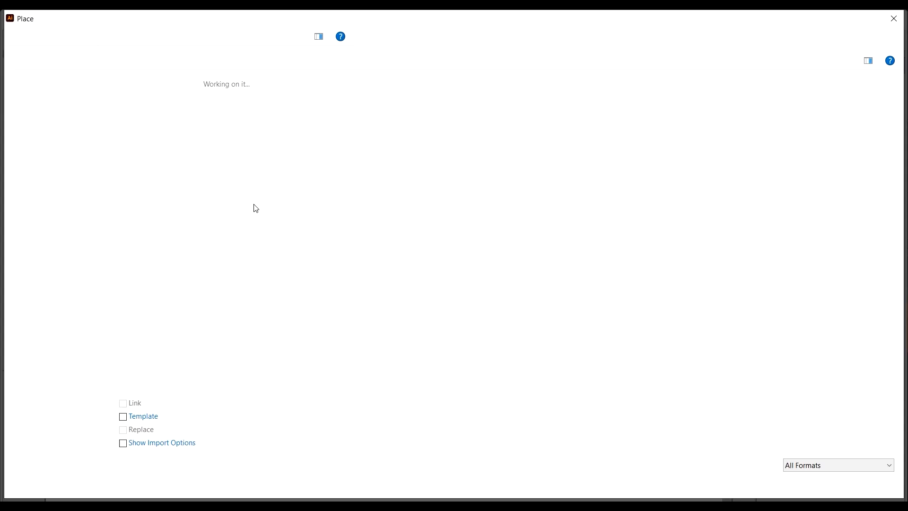
{"action": "left_click", "coordinate": [211, 116]}
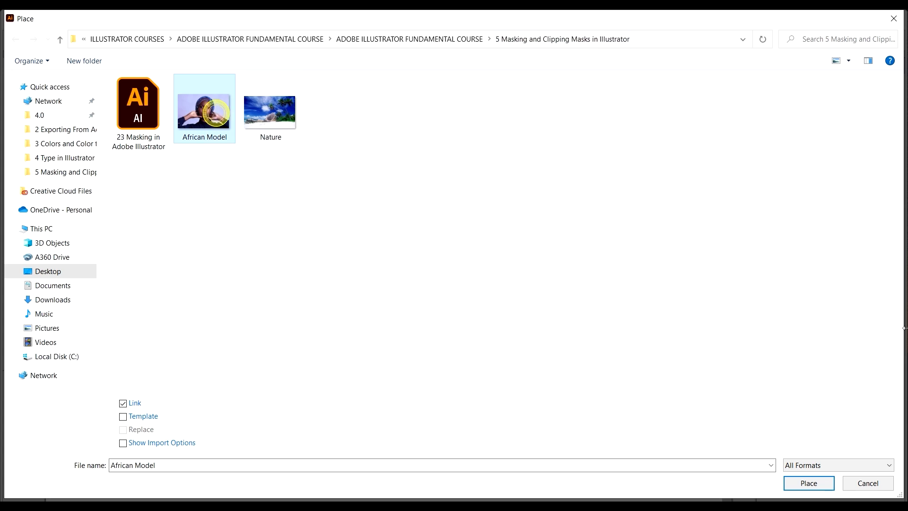
{"action": "left_click", "coordinate": [808, 483]}
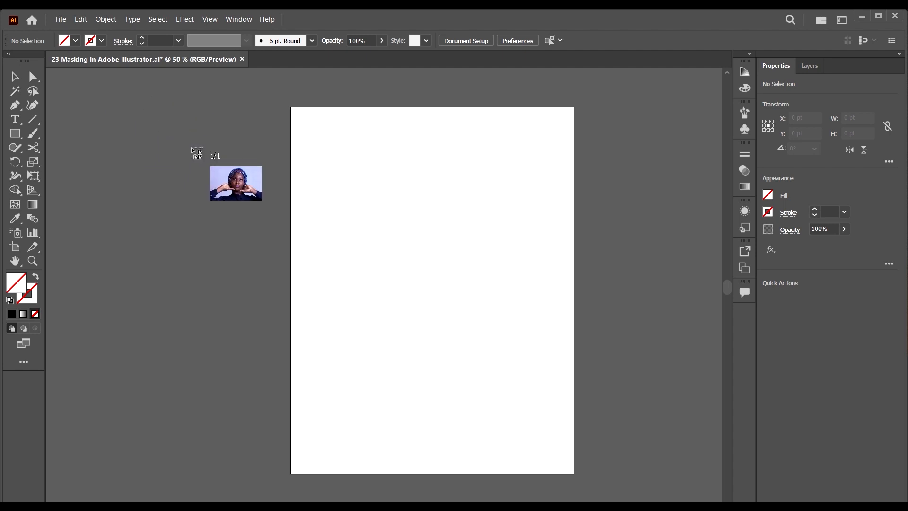
{"action": "left_click_drag", "start_coordinate": [107, 101], "coordinate": [570, 367]}
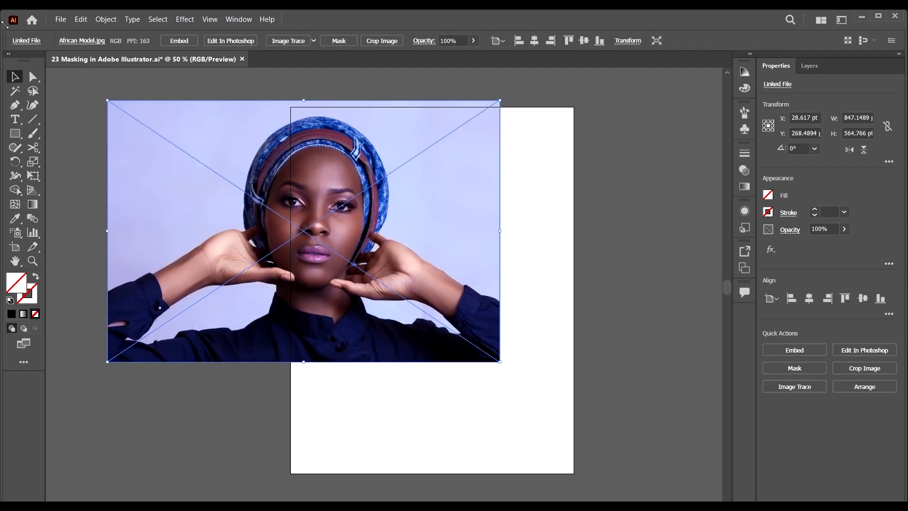
Scale the portrait image down to about 513 by 342 pt and move it off the artboard to the left.
{"action": "scroll", "coordinate": [403, 264], "scroll_direction": "left", "scroll_amount": 3}
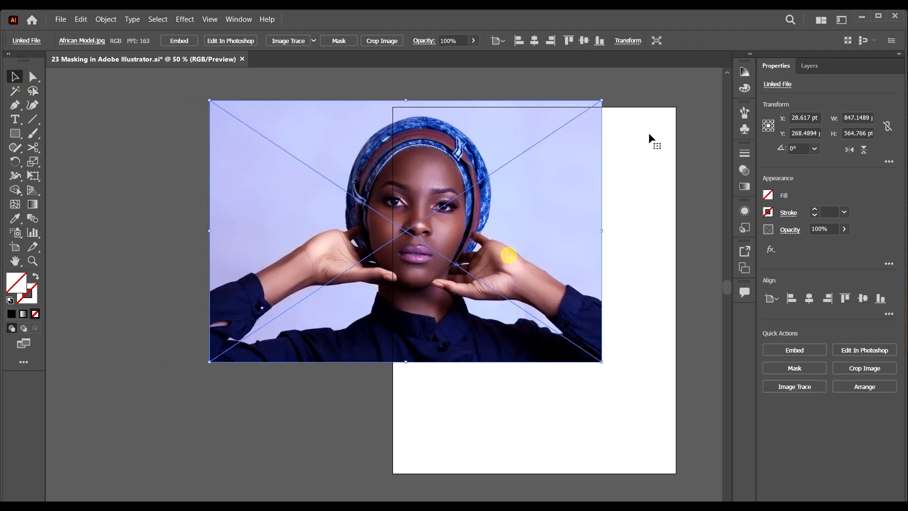
{"action": "left_click_drag", "start_coordinate": [602, 101], "coordinate": [446, 202]}
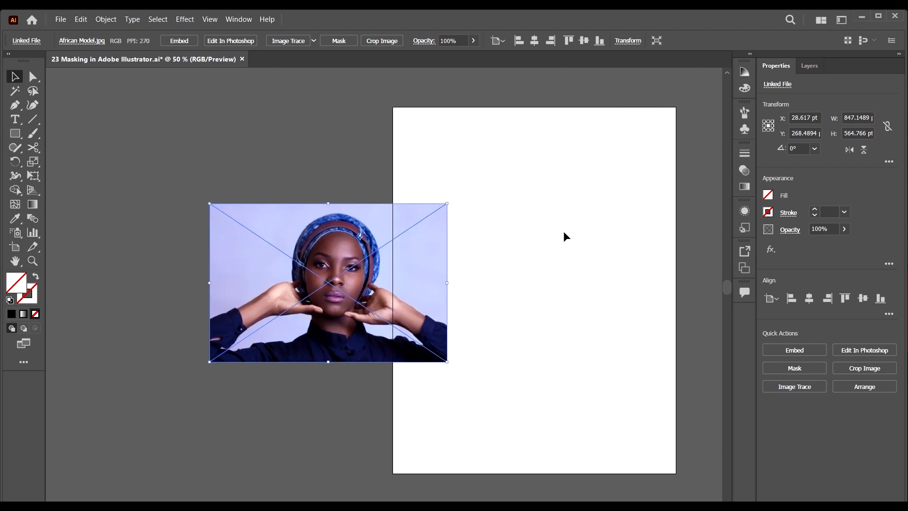
{"action": "left_click_drag", "start_coordinate": [564, 235], "coordinate": [371, 211]}
{"action": "left_click_drag", "start_coordinate": [148, 277], "coordinate": [106, 201]}
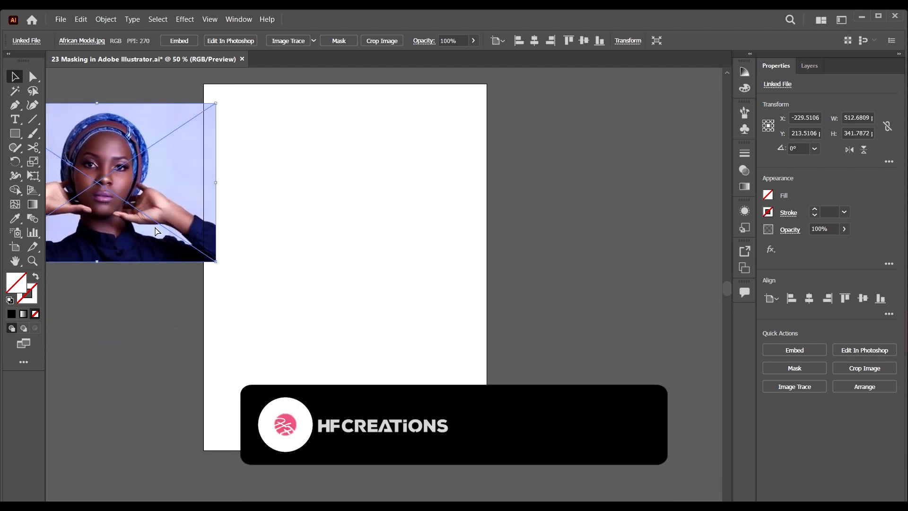
{"action": "scroll", "coordinate": [137, 208], "scroll_direction": "left", "scroll_amount": 2}
{"action": "left_click_drag", "start_coordinate": [178, 220], "coordinate": [153, 243]}
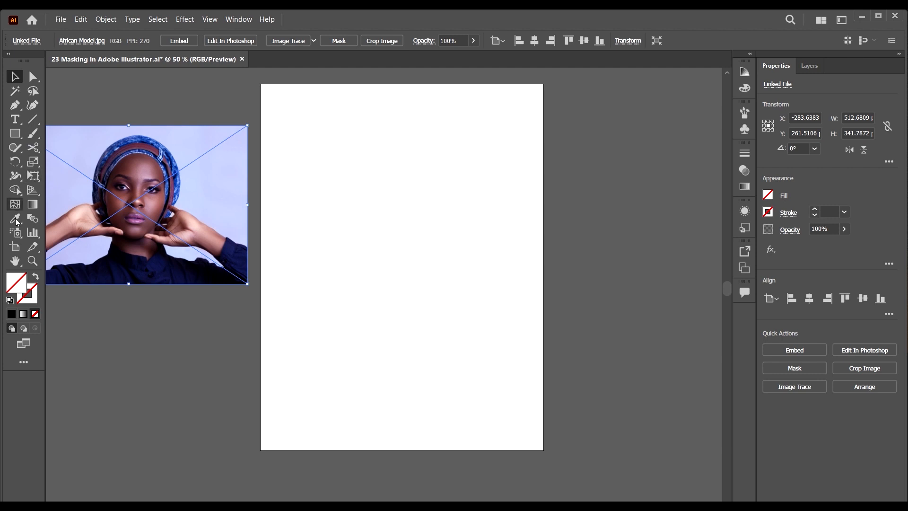
Extend the artboard to the right to a width of about 1258 pt and shorten it slightly from its lower edge.
{"action": "left_click", "coordinate": [16, 247]}
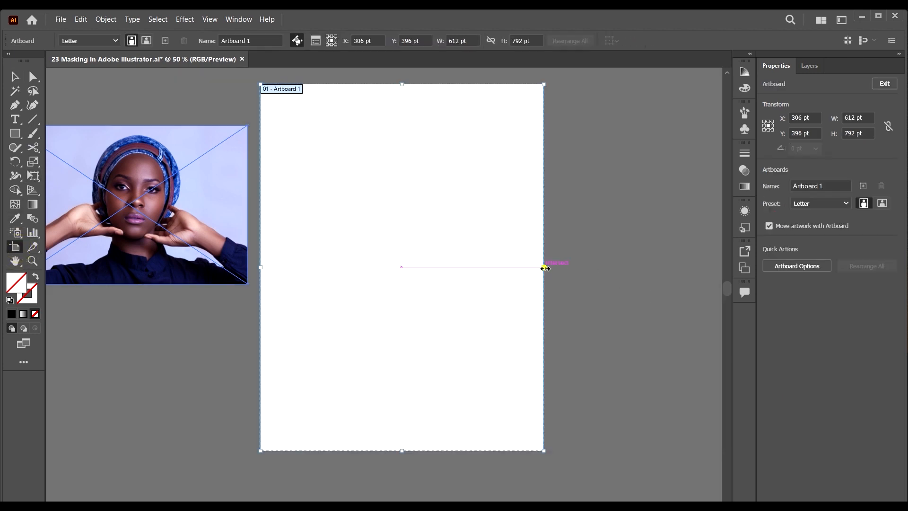
{"action": "left_click_drag", "start_coordinate": [545, 268], "coordinate": [723, 268]}
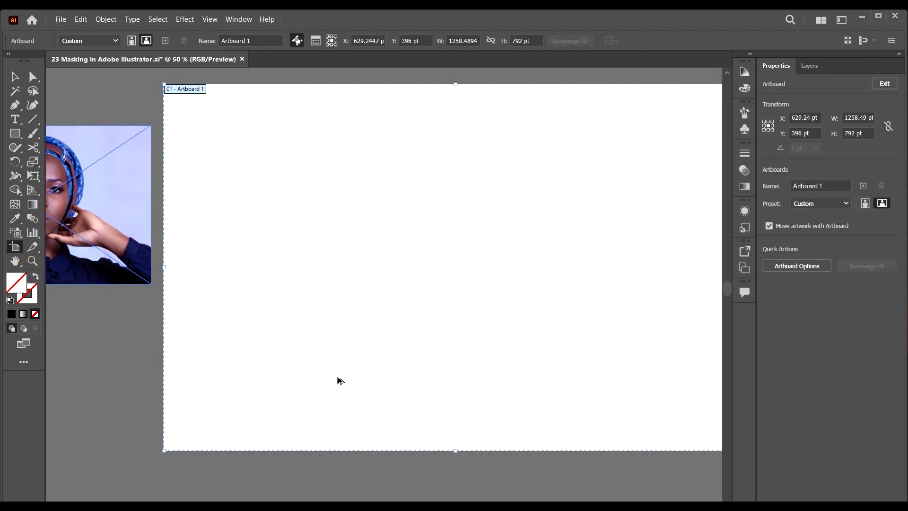
{"action": "scroll", "coordinate": [309, 352], "scroll_direction": "down", "scroll_amount": 1}
{"action": "left_click_drag", "start_coordinate": [404, 419], "coordinate": [403, 401]}
Move the portrait onto the artboard, resize it to about 703 by 469 pt, and position it in the right half.
{"action": "left_click", "coordinate": [15, 77]}
{"action": "left_click_drag", "start_coordinate": [94, 252], "coordinate": [284, 233]}
{"action": "mouse_move", "coordinate": [392, 288]}
{"action": "left_mouse_down"}
{"action": "mouse_move", "coordinate": [474, 355]}
{"action": "mouse_move", "coordinate": [388, 295]}
{"action": "left_mouse_up"}
{"action": "left_click", "coordinate": [523, 308]}
{"action": "left_click", "coordinate": [413, 307]}
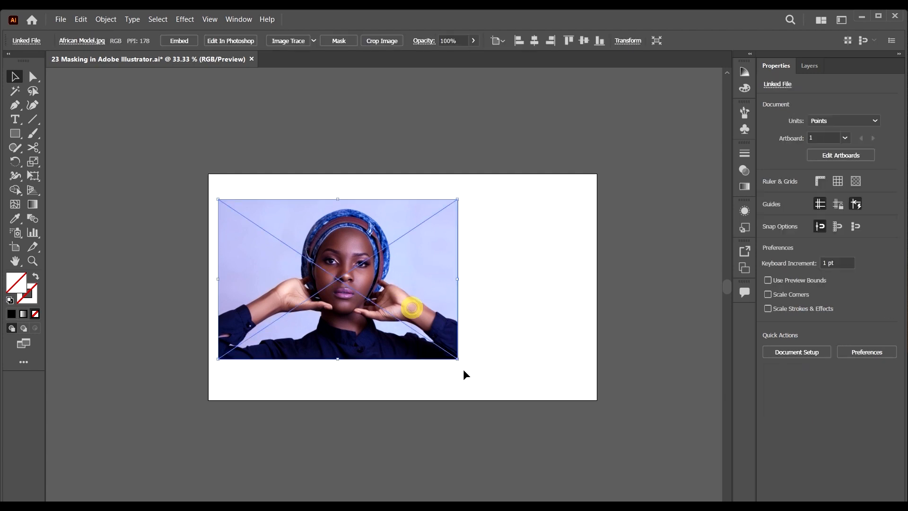
{"action": "left_click_drag", "start_coordinate": [461, 361], "coordinate": [439, 346]}
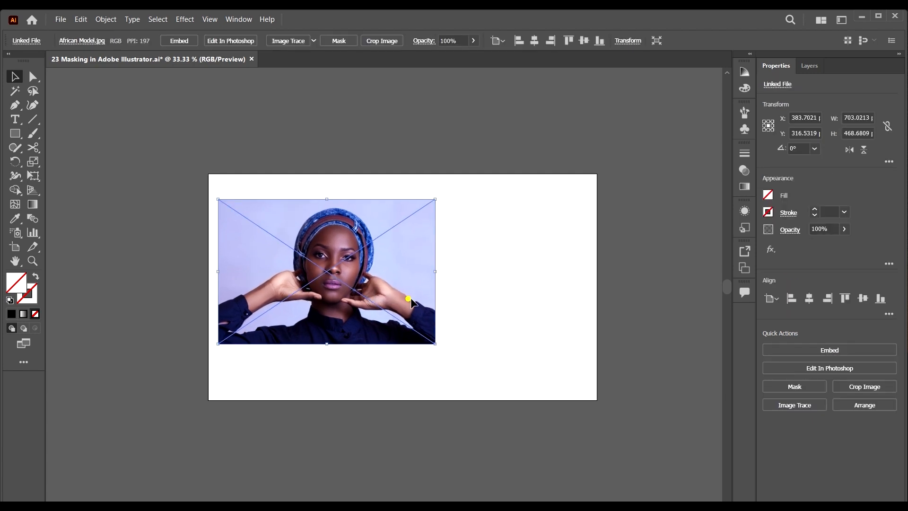
{"action": "left_click", "coordinate": [501, 296]}
{"action": "left_click_drag", "start_coordinate": [394, 278], "coordinate": [543, 299]}
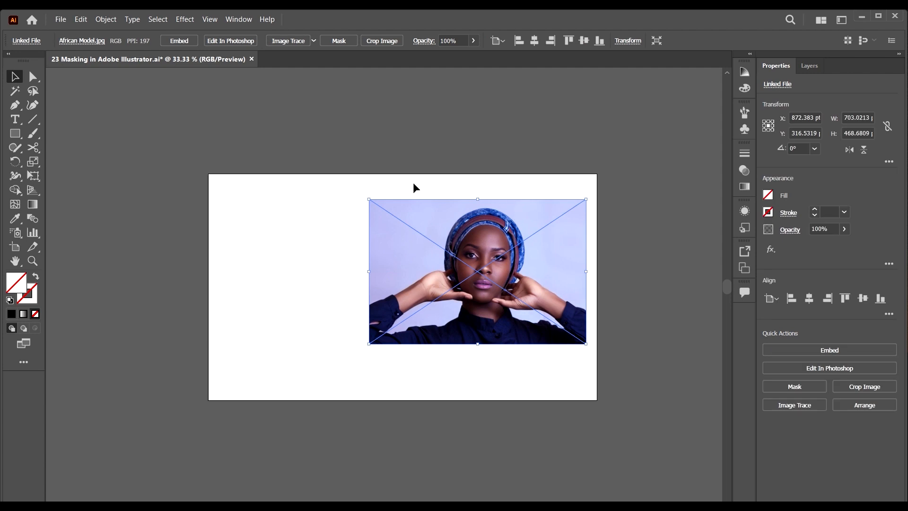
{"action": "left_click", "coordinate": [557, 385]}
{"action": "scroll", "coordinate": [573, 344], "scroll_direction": "up", "scroll_amount": 1}
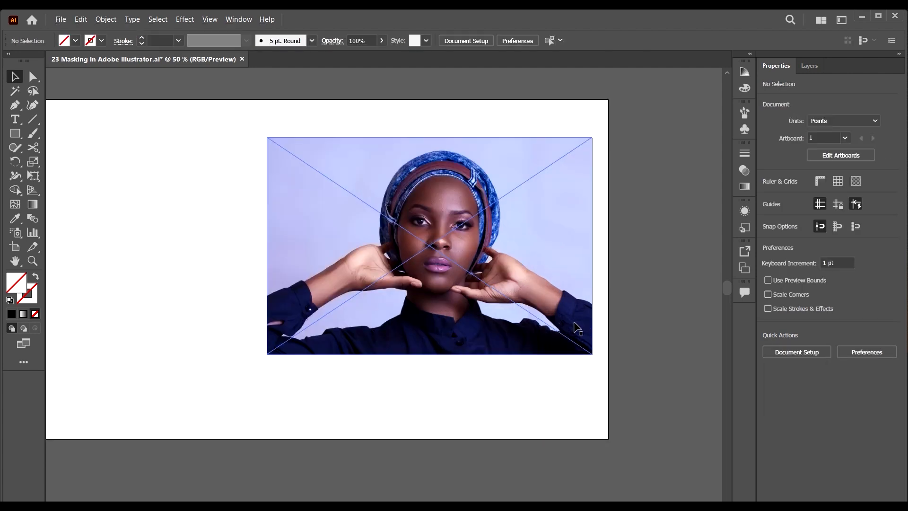
{"action": "scroll", "coordinate": [475, 268], "scroll_direction": "down", "scroll_amount": 1}
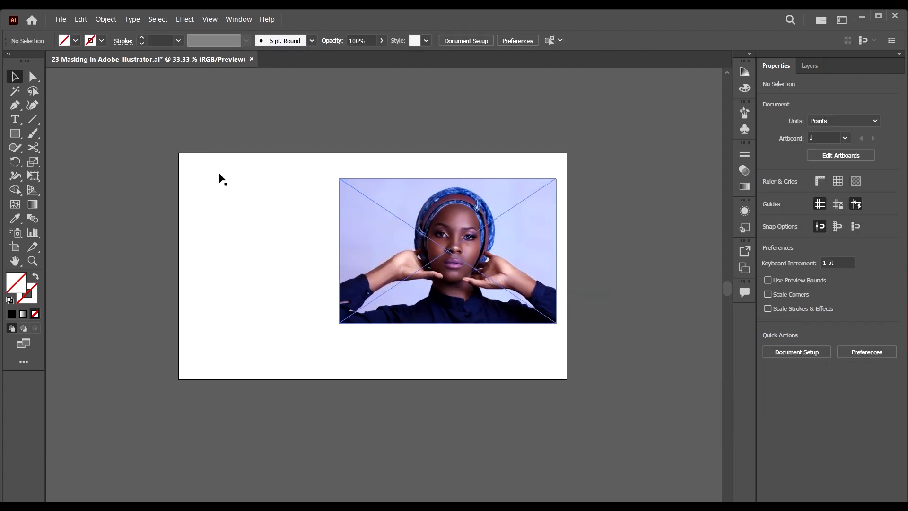
Add the two-line text "FASHION WEEK" in the artboard's upper-left area and scale it up to about 102 pt.
{"action": "left_click", "coordinate": [19, 120]}
{"action": "left_click", "coordinate": [193, 177]}
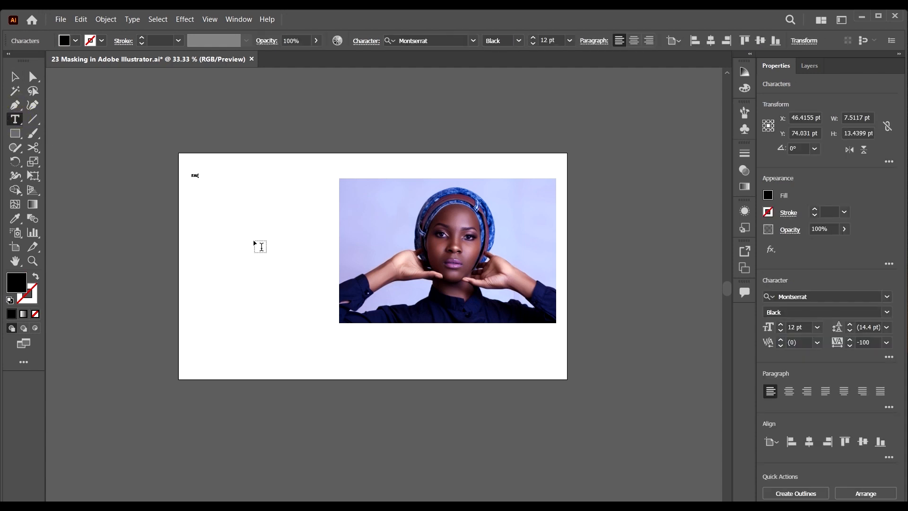
{"action": "type", "text": "FASHION"}
{"action": "key", "text": "Return"}
{"action": "type", "text": "WEEK"}
{"action": "left_click", "coordinate": [13, 79]}
{"action": "left_click_drag", "start_coordinate": [210, 186], "coordinate": [325, 246]}
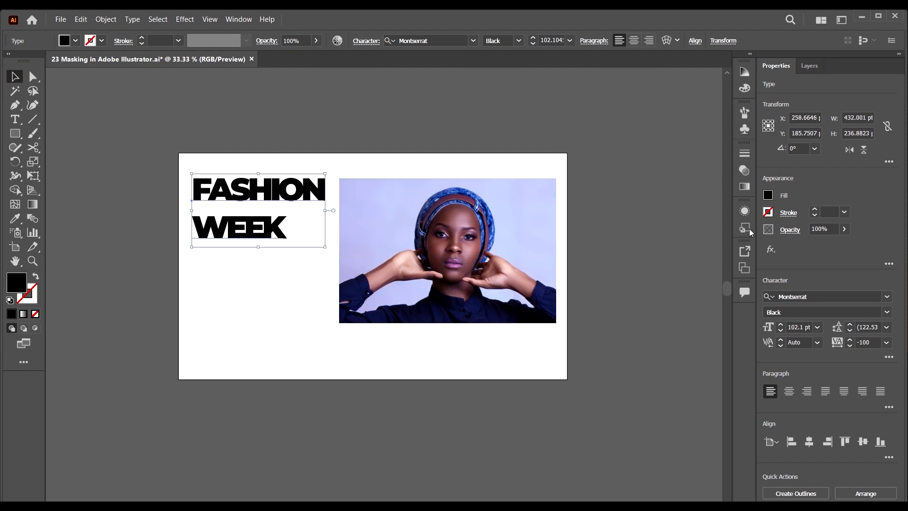
Set the heading's tracking to 0 and scale the text down to about 92 pt so it clears the portrait.
{"action": "left_click", "coordinate": [887, 342]}
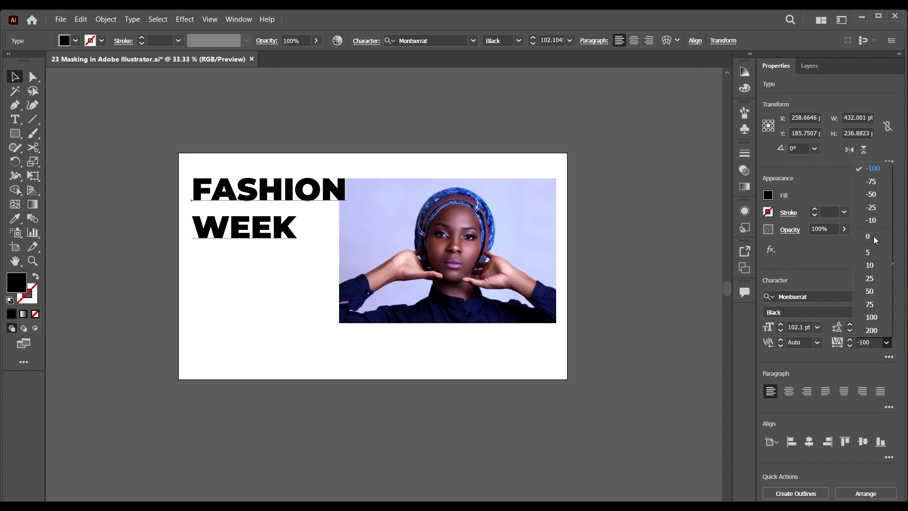
{"action": "left_click", "coordinate": [870, 259]}
{"action": "left_click_drag", "start_coordinate": [348, 172], "coordinate": [330, 181]}
{"action": "left_click", "coordinate": [604, 330]}
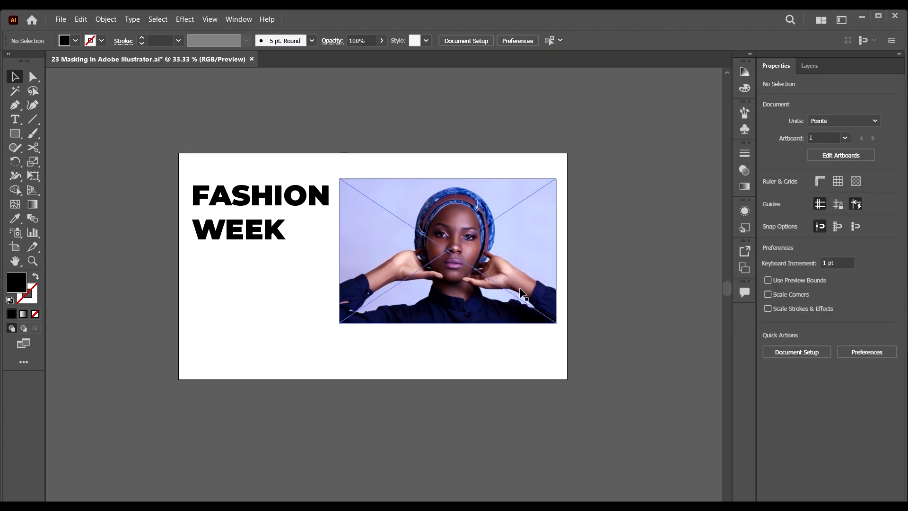
Draw a black-filled circle about 467 pt in diameter over the model's face with the Ellipse tool.
{"action": "left_click_drag", "start_coordinate": [15, 133], "coordinate": [61, 165]}
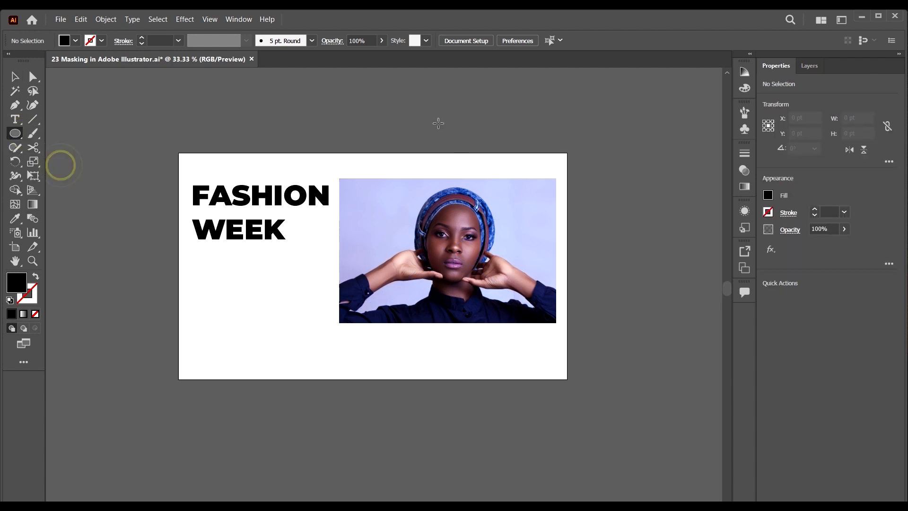
{"action": "scroll", "coordinate": [499, 92], "scroll_direction": "down", "scroll_amount": 1}
{"action": "scroll", "coordinate": [416, 144], "scroll_direction": "up", "scroll_amount": 1}
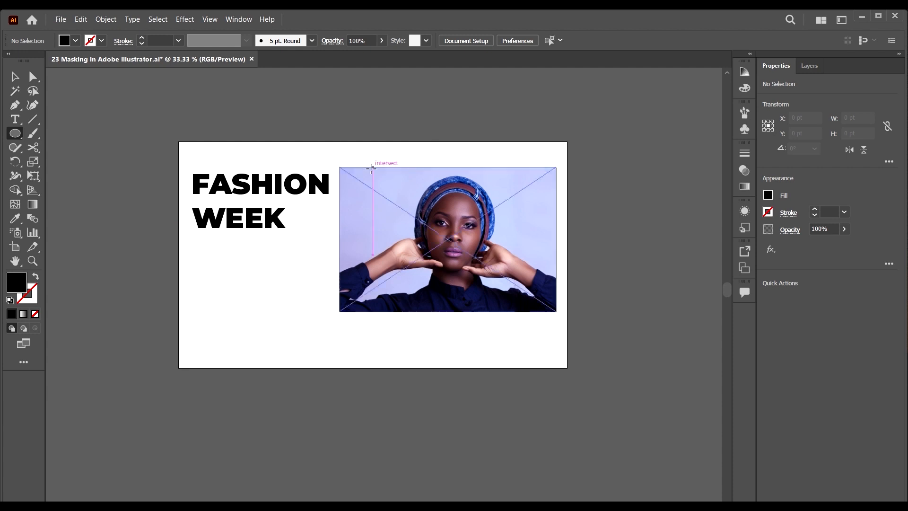
{"action": "left_click_drag", "start_coordinate": [365, 172], "coordinate": [507, 237]}
{"action": "key", "text": "v"}
{"action": "left_click", "coordinate": [611, 285]}
Shrink the circle to about 463 pt in diameter and shift it slightly to the right over the portrait.
{"action": "scroll", "coordinate": [505, 173], "scroll_direction": "up", "scroll_amount": 1}
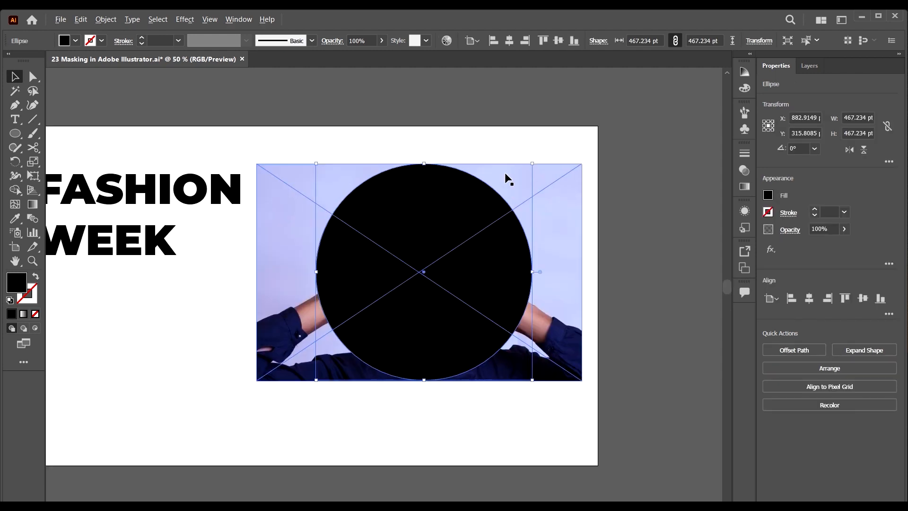
{"action": "left_click_drag", "start_coordinate": [534, 163], "coordinate": [531, 162]}
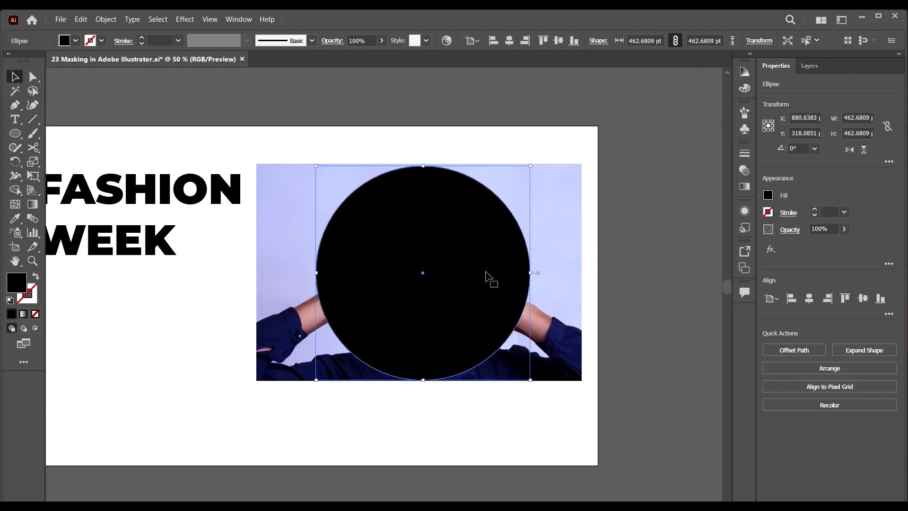
{"action": "left_click_drag", "start_coordinate": [487, 273], "coordinate": [489, 272]}
{"action": "left_click", "coordinate": [689, 280]}
{"action": "key", "text": "ctrl+minus"}
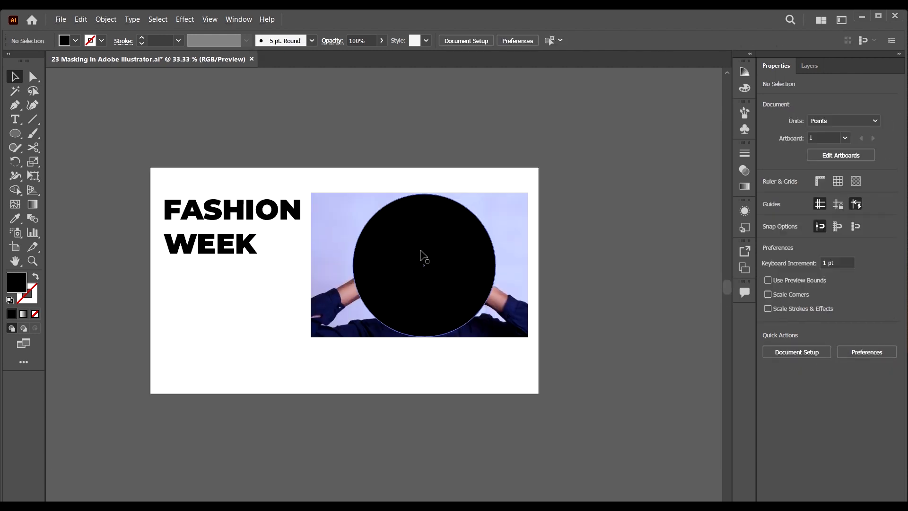
Make a clipping mask from the circle and the portrait image beneath it.
{"action": "left_click_drag", "start_coordinate": [595, 298], "coordinate": [415, 240]}
{"action": "right_click", "coordinate": [422, 239]}
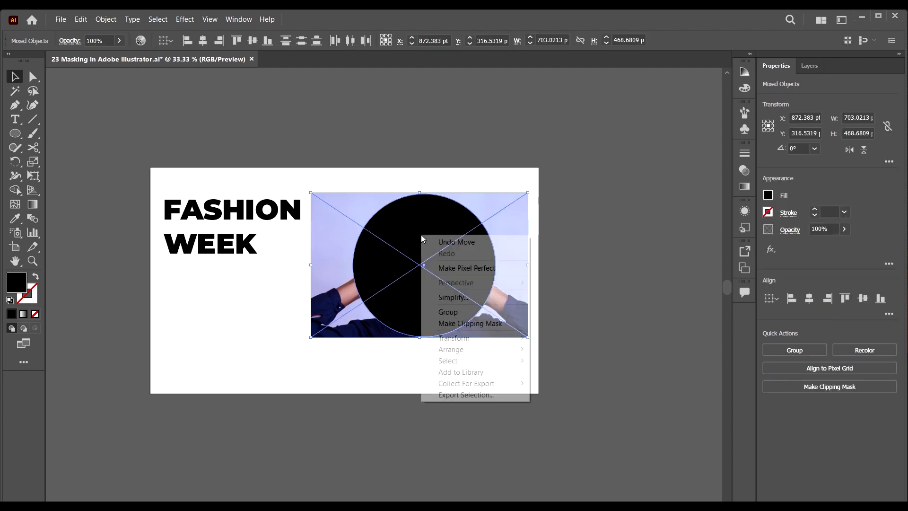
{"action": "left_click", "coordinate": [475, 324]}
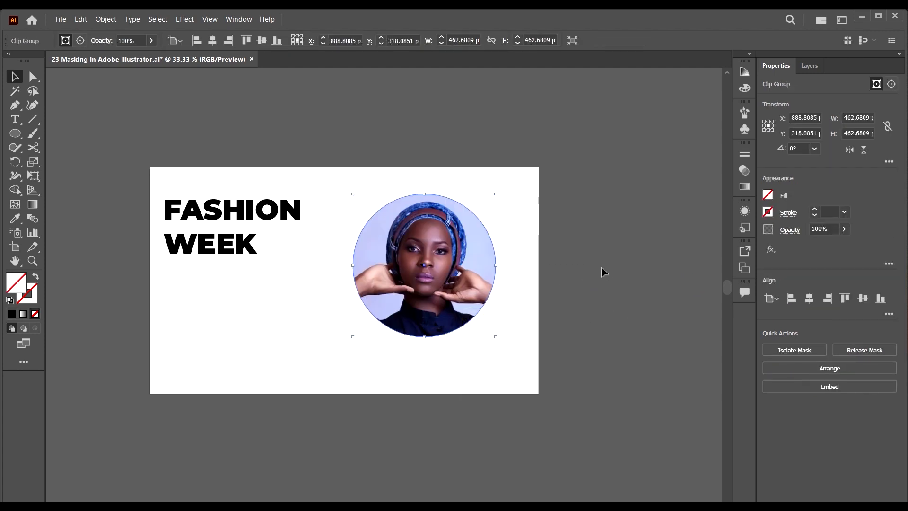
{"action": "left_click", "coordinate": [602, 267]}
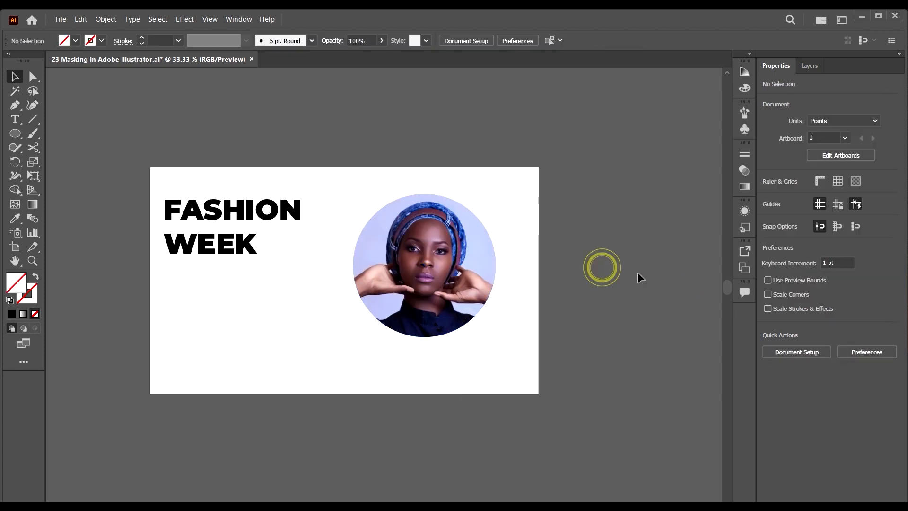
Enlarge the clipped portrait proportionally from its centre and move it slightly left.
{"action": "left_click", "coordinate": [491, 247]}
{"action": "left_click_drag", "start_coordinate": [496, 338], "coordinate": [517, 371]}
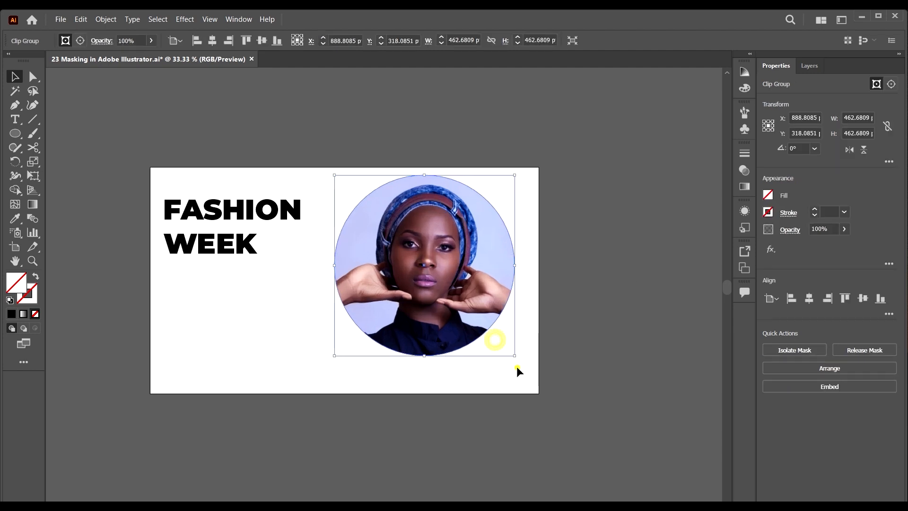
{"action": "left_click", "coordinate": [592, 307]}
{"action": "left_click_drag", "start_coordinate": [423, 268], "coordinate": [415, 264]}
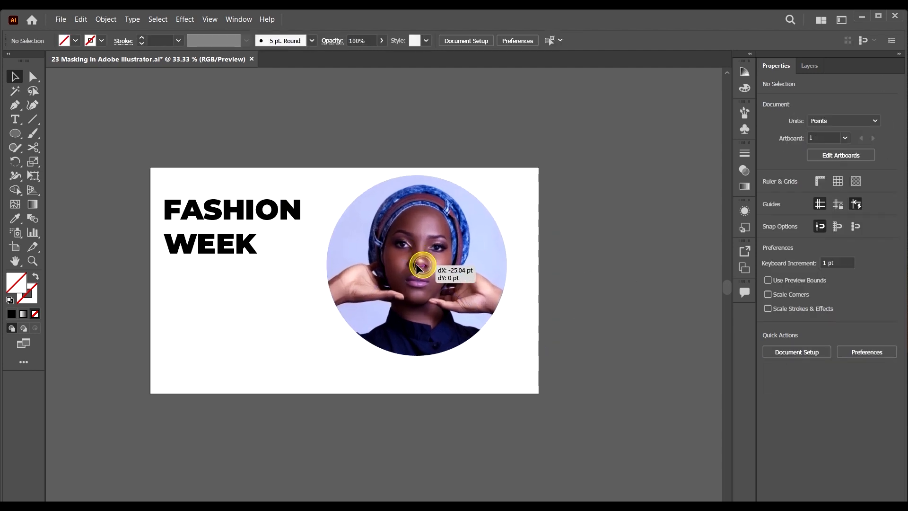
Center-align the FASHION WEEK text, reposition it beside the circular portrait, and enlarge it to about 98 pt.
{"action": "left_click_drag", "start_coordinate": [248, 229], "coordinate": [301, 236]}
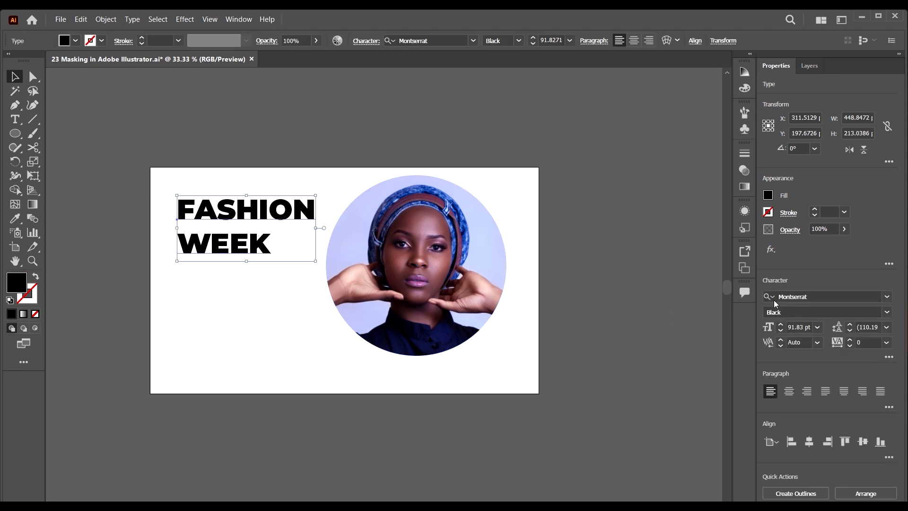
{"action": "left_click", "coordinate": [793, 395]}
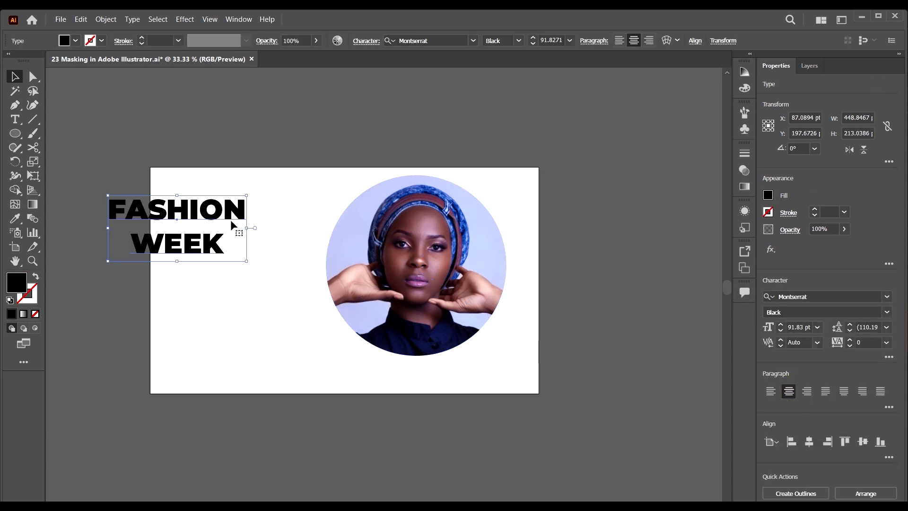
{"action": "left_click_drag", "start_coordinate": [231, 223], "coordinate": [297, 223]}
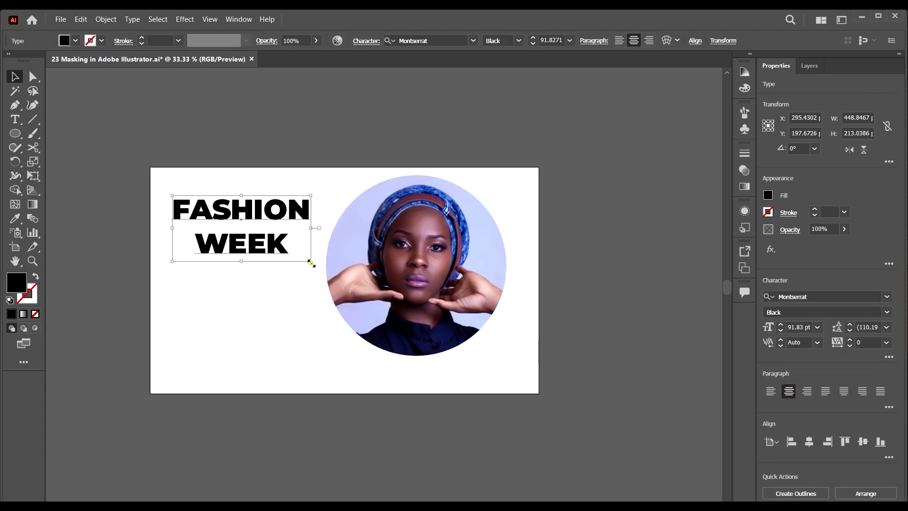
{"action": "left_click_drag", "start_coordinate": [310, 262], "coordinate": [316, 264]}
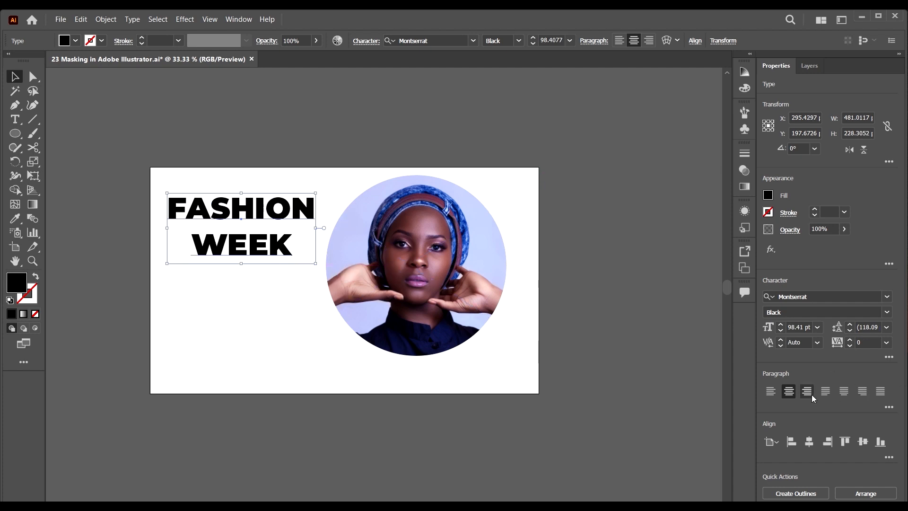
Set the FASHION WEEK text's leading to 100 pt and move the text down so it sits midway beside the circular portrait.
{"action": "left_click", "coordinate": [801, 325]}
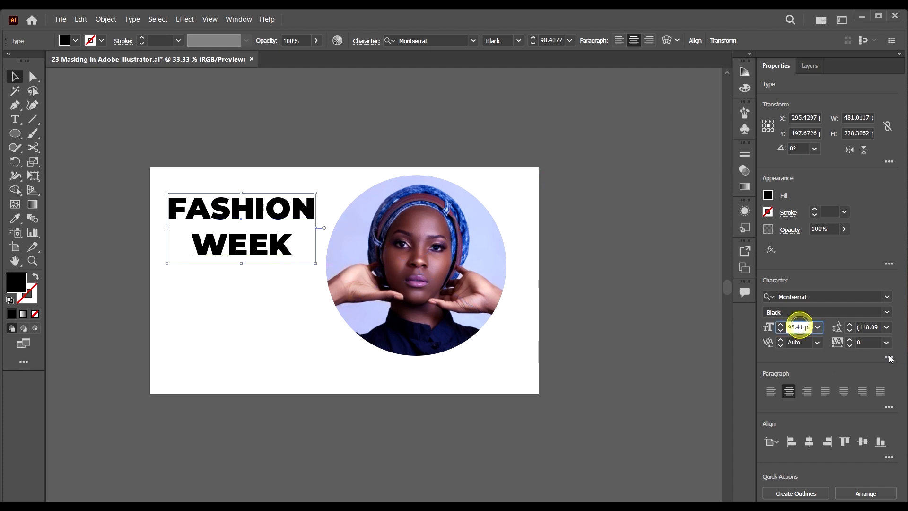
{"action": "left_click", "coordinate": [870, 327]}
{"action": "key", "text": "shift+Down"}
{"action": "key", "text": "shift+Down"}
{"action": "left_click", "coordinate": [606, 313]}
{"action": "left_click_drag", "start_coordinate": [239, 208], "coordinate": [243, 248]}
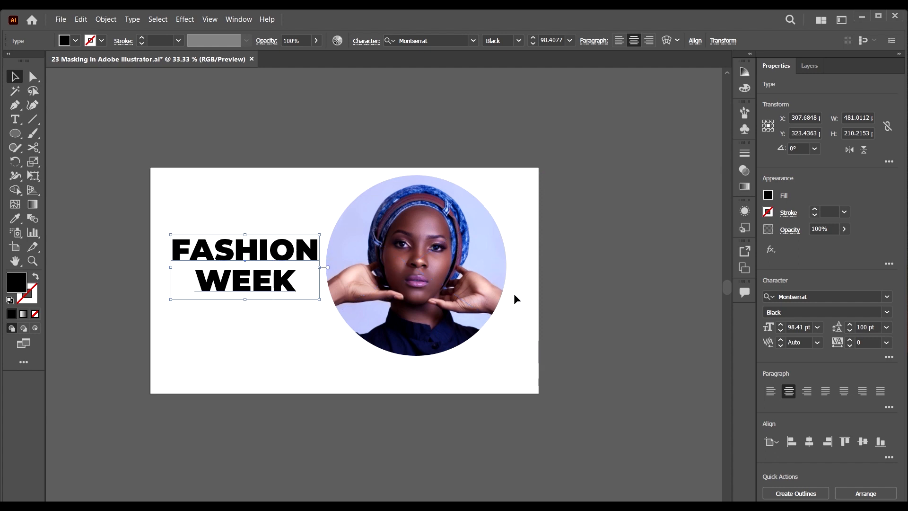
Draw a closed irregular black shape about 355 by 264 pt above the heading with the Pen tool.
{"action": "left_click", "coordinate": [14, 109]}
{"action": "left_click", "coordinate": [204, 175]}
{"action": "left_click_drag", "start_coordinate": [272, 156], "coordinate": [275, 163]}
{"action": "left_click", "coordinate": [290, 211]}
{"action": "left_click_drag", "start_coordinate": [245, 231], "coordinate": [229, 226]}
{"action": "left_click_drag", "start_coordinate": [200, 211], "coordinate": [184, 180]}
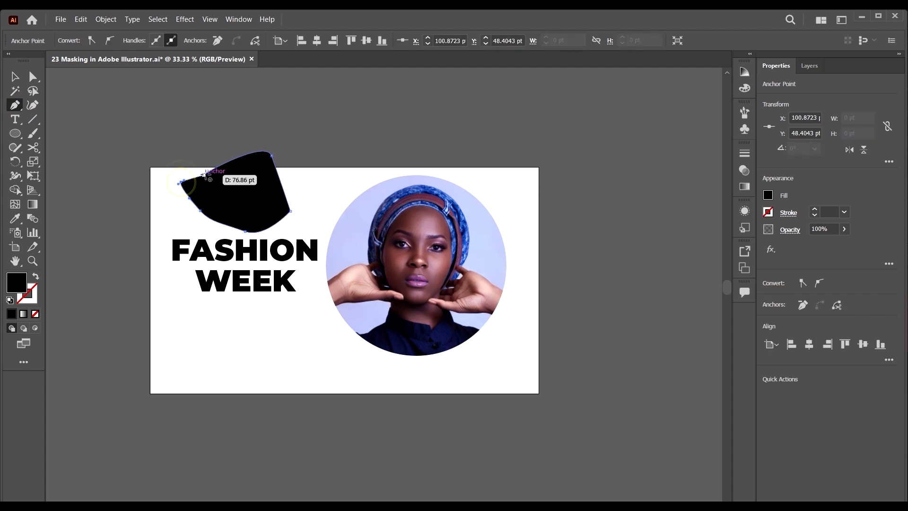
{"action": "left_click", "coordinate": [204, 175]}
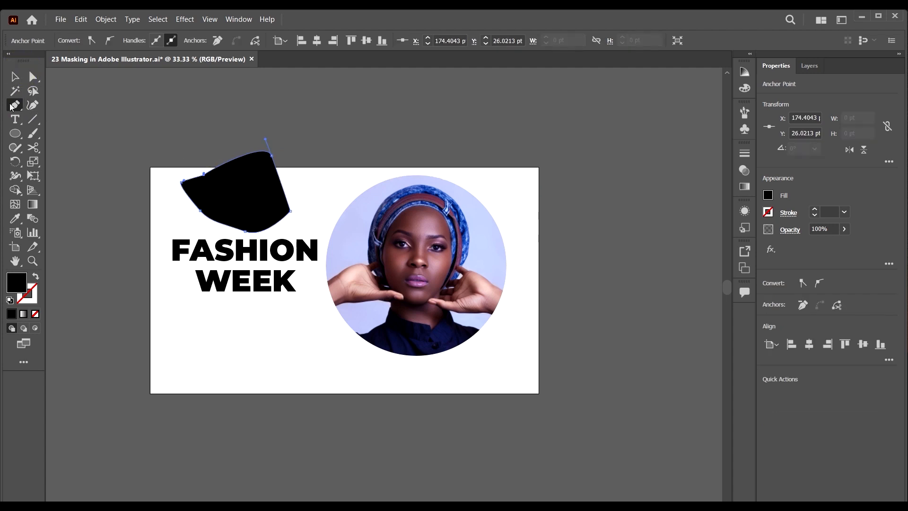
Delete the black pen-drawn shape above the heading.
{"action": "left_click", "coordinate": [15, 77]}
{"action": "left_click", "coordinate": [269, 197]}
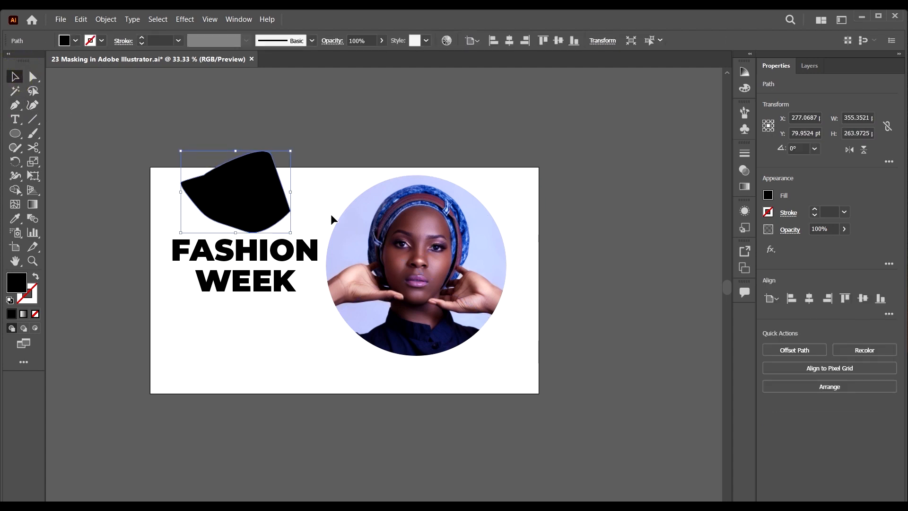
{"action": "key", "text": "Delete"}
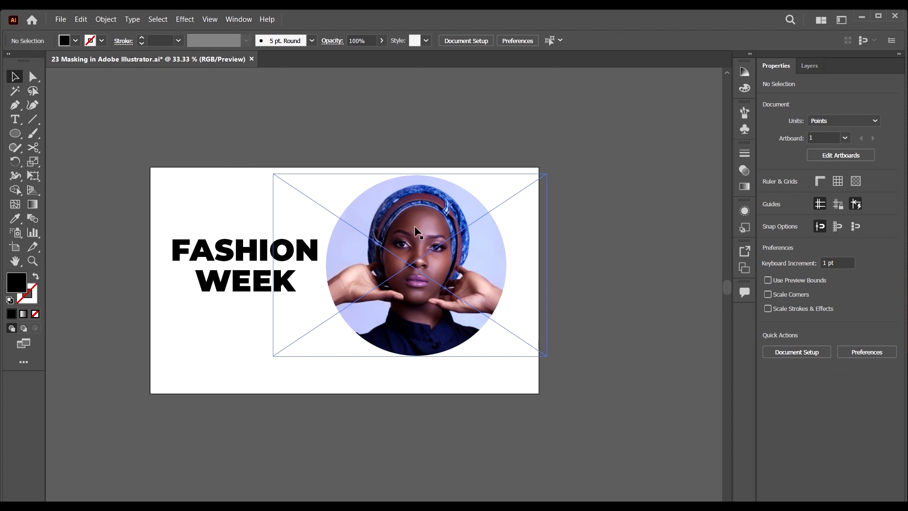
Add a placeholder point text beside the artboard and delete it.
{"action": "scroll", "coordinate": [346, 251], "scroll_direction": "left", "scroll_amount": 2}
{"action": "scroll", "coordinate": [457, 267], "scroll_direction": "down", "scroll_amount": 1}
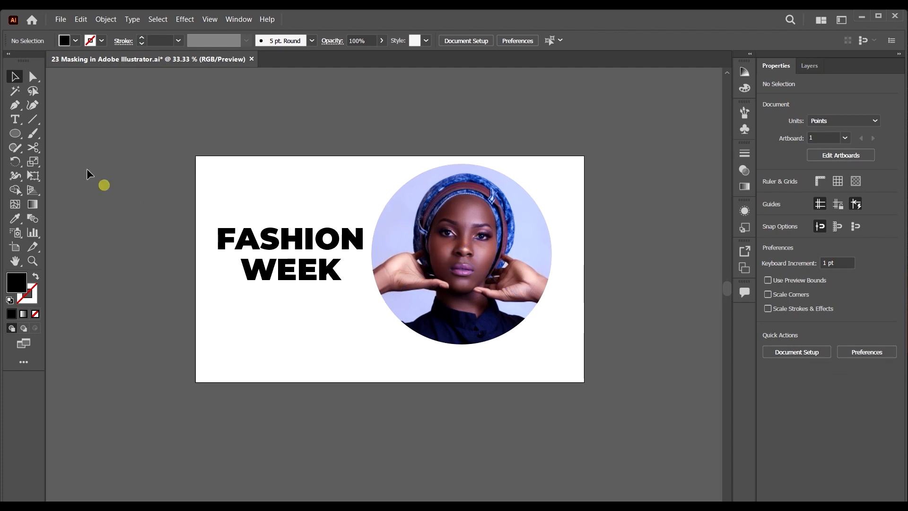
{"action": "left_click", "coordinate": [14, 119]}
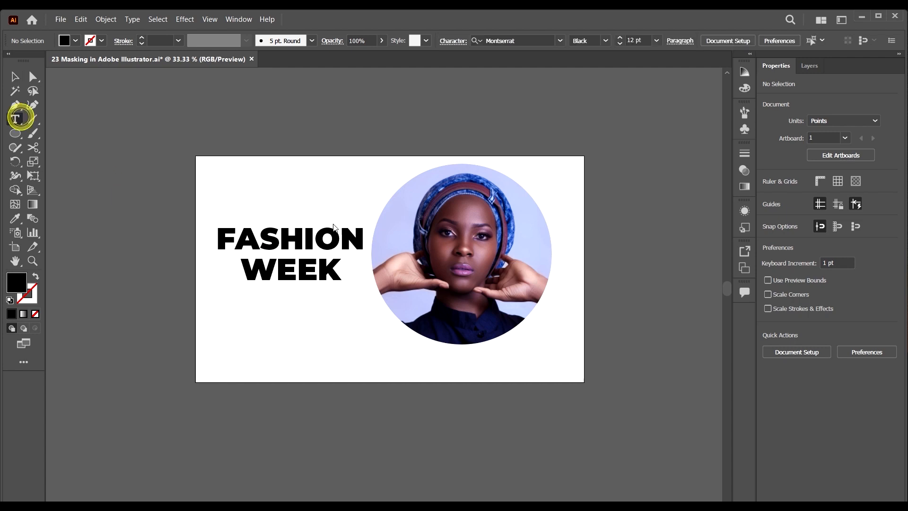
{"action": "left_click", "coordinate": [119, 160]}
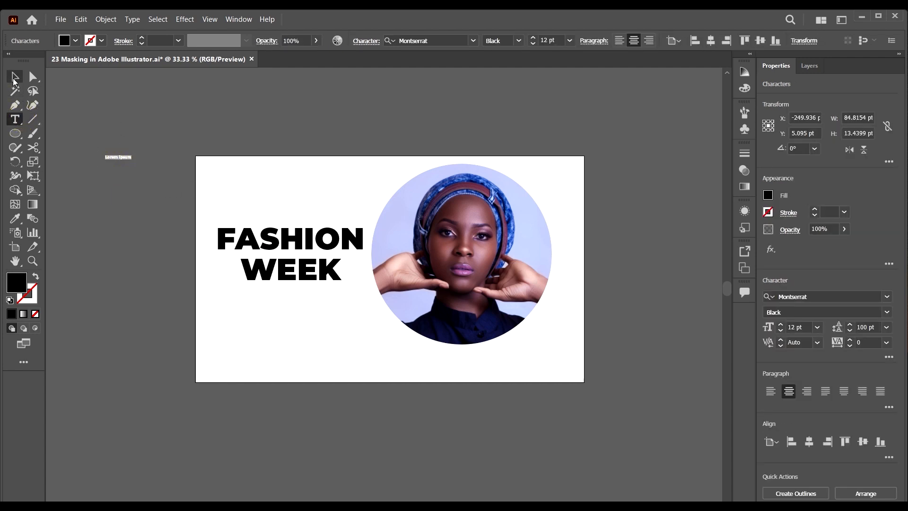
{"action": "left_click", "coordinate": [14, 77]}
{"action": "left_click", "coordinate": [286, 124]}
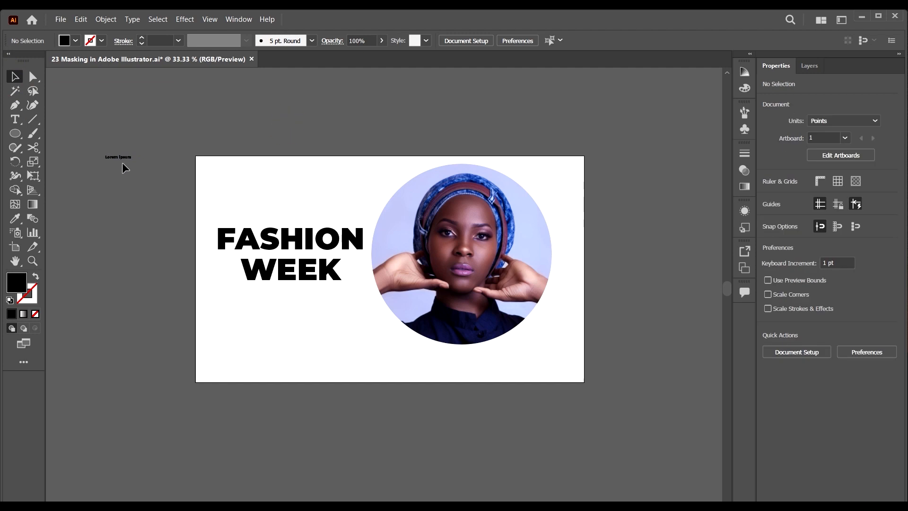
{"action": "left_click", "coordinate": [123, 157]}
{"action": "key", "text": "Delete"}
Draw a black circle about 464 pt in diameter over most of the FASHION WEEK text.
{"action": "left_click", "coordinate": [15, 133]}
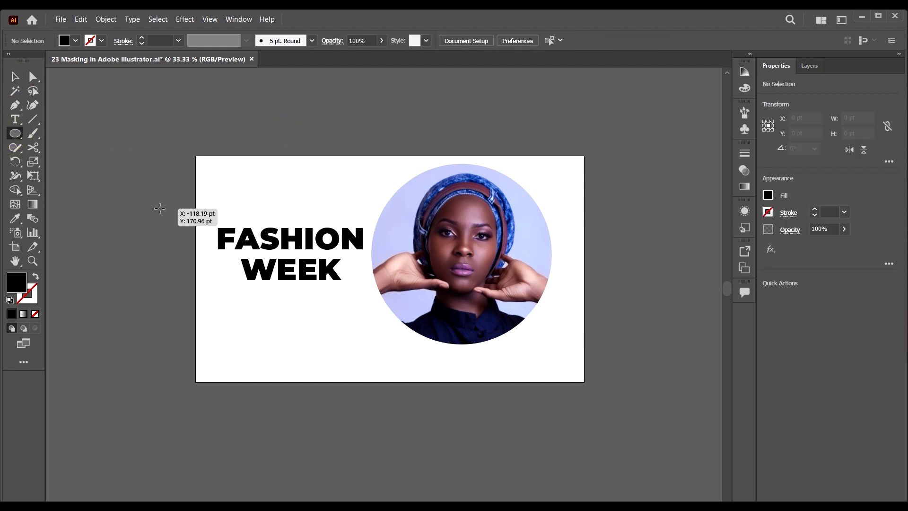
{"action": "left_click_drag", "start_coordinate": [201, 215], "coordinate": [343, 358]}
{"action": "key", "text": "v"}
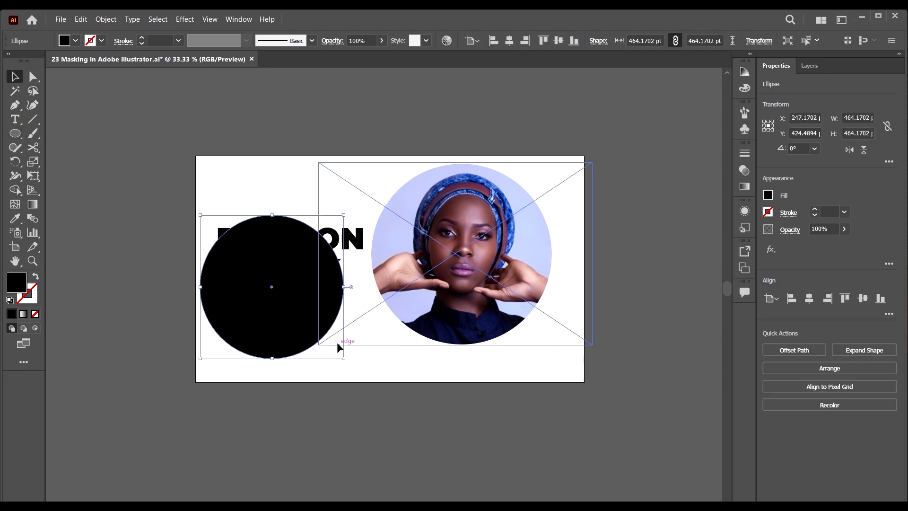
Make a clipping mask from the black circle and the FASHION WEEK text beneath it.
{"action": "left_click_drag", "start_coordinate": [313, 164], "coordinate": [273, 264]}
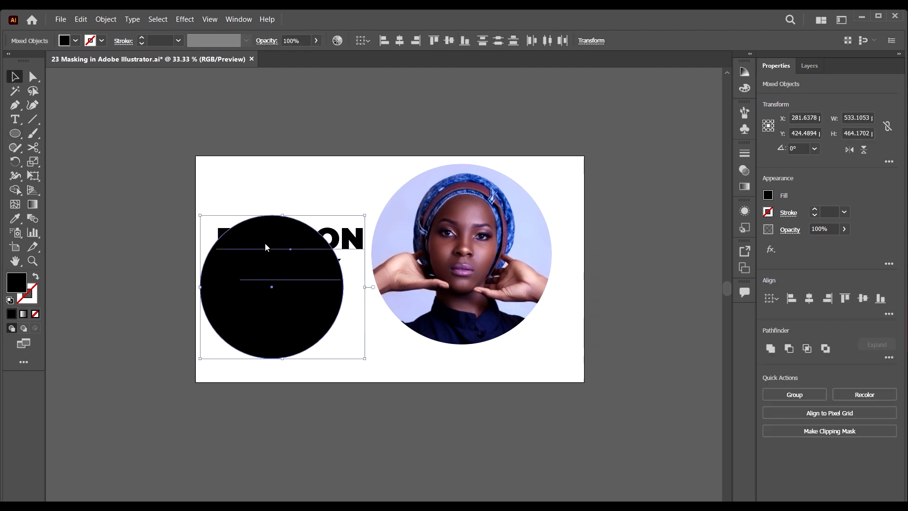
{"action": "right_click", "coordinate": [265, 246]}
{"action": "left_click", "coordinate": [314, 331]}
{"action": "left_click", "coordinate": [351, 375]}
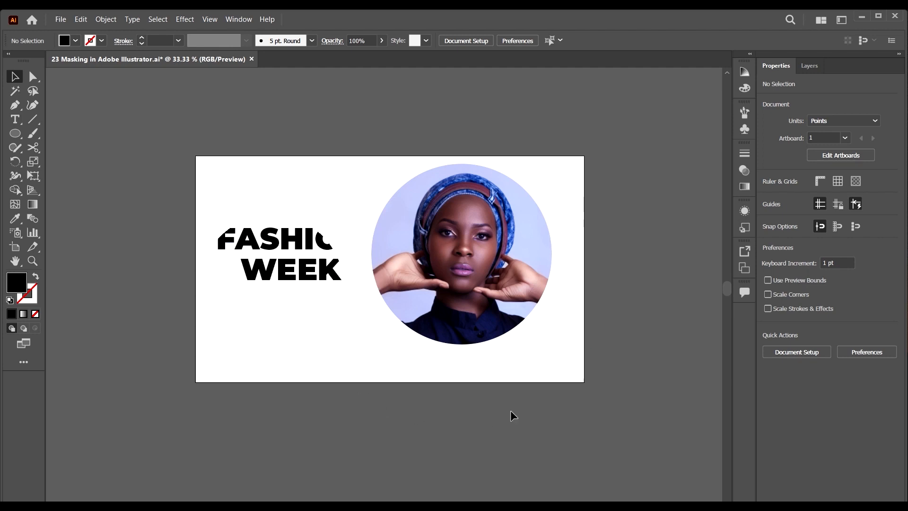
Isolate the portrait's clip group and shift the image slightly left within its circular mask.
{"action": "scroll", "coordinate": [536, 370], "scroll_direction": "right", "scroll_amount": 2}
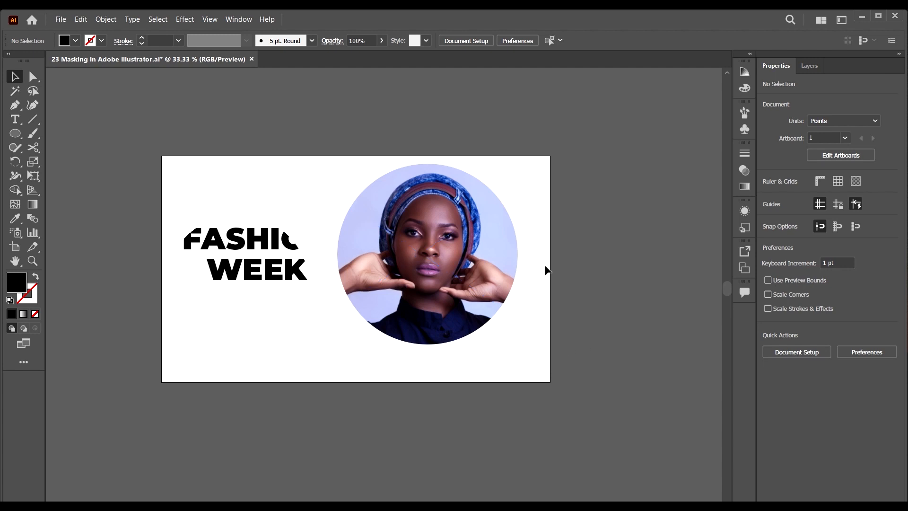
{"action": "left_click", "coordinate": [419, 224]}
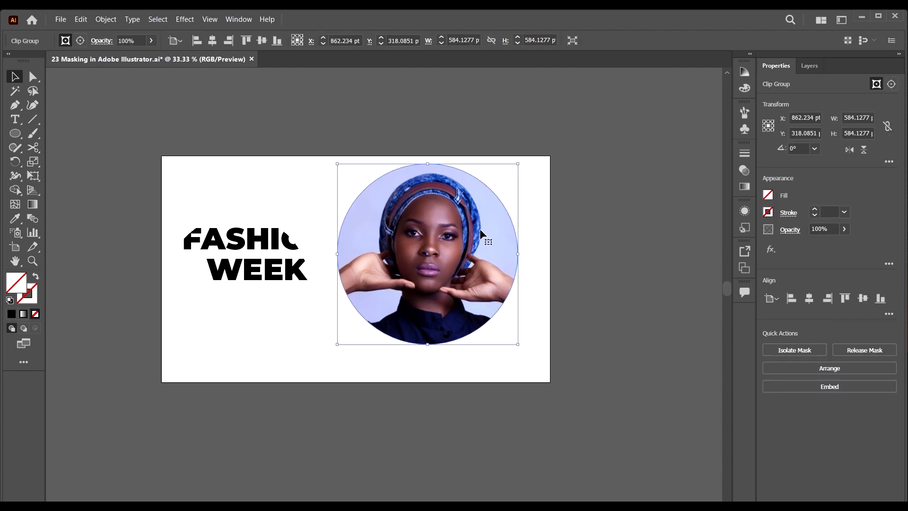
{"action": "left_click", "coordinate": [623, 246]}
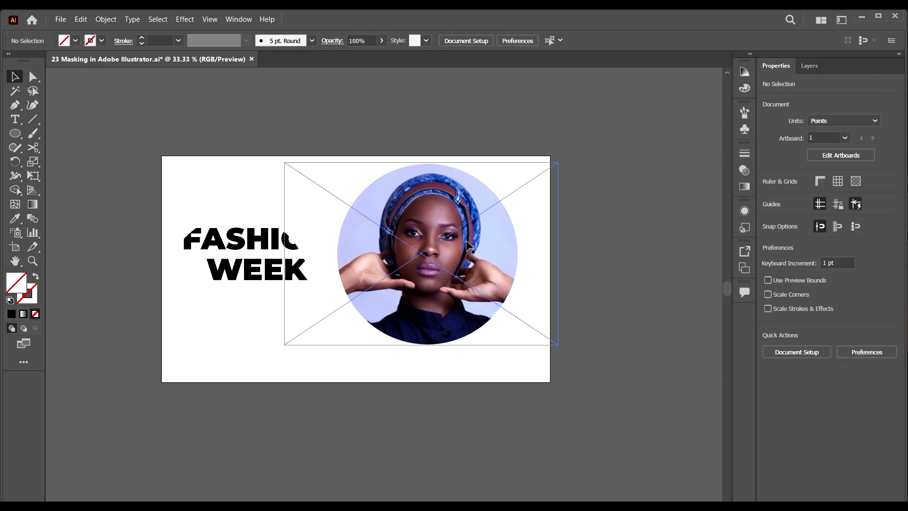
{"action": "double_click", "coordinate": [467, 242]}
{"action": "left_click", "coordinate": [486, 255]}
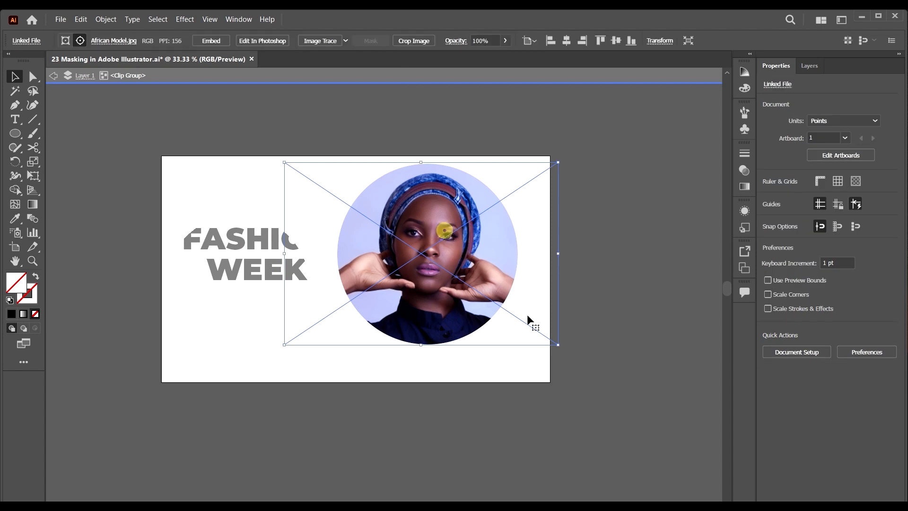
{"action": "left_click_drag", "start_coordinate": [450, 263], "coordinate": [474, 260]}
{"action": "left_click_drag", "start_coordinate": [475, 274], "coordinate": [454, 252]}
{"action": "left_click_drag", "start_coordinate": [468, 264], "coordinate": [465, 273]}
{"action": "left_click_drag", "start_coordinate": [475, 278], "coordinate": [483, 295]}
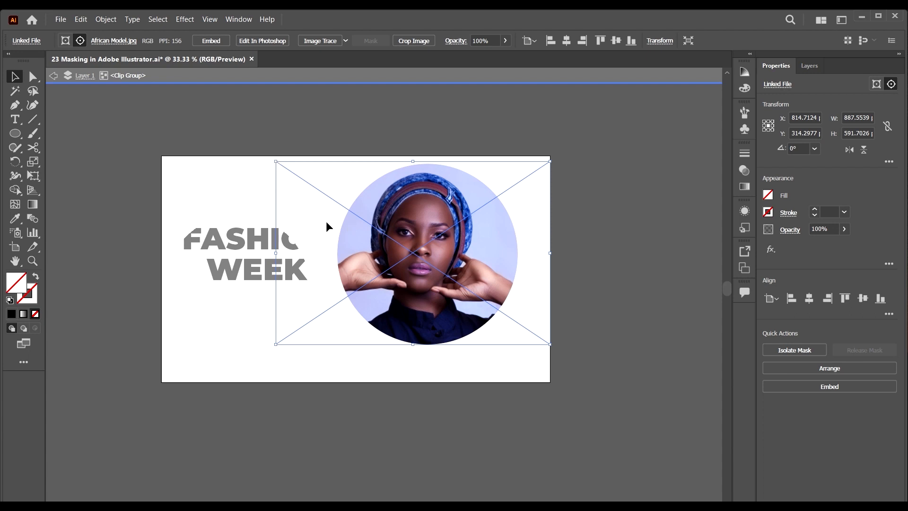
Shrink the portrait image inside the circular mask to about 845 by 563 pt and nudge it slightly up.
{"action": "left_click_drag", "start_coordinate": [278, 163], "coordinate": [297, 173]}
{"action": "left_click_drag", "start_coordinate": [411, 223], "coordinate": [412, 212]}
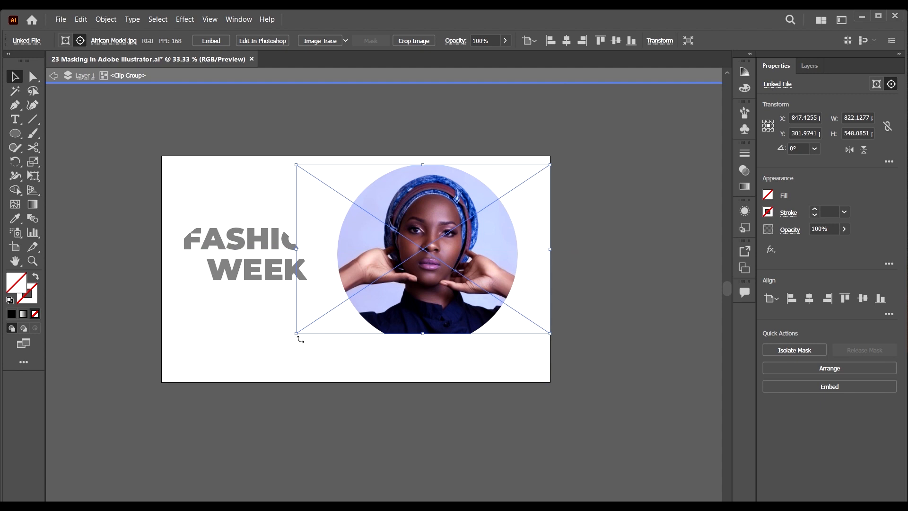
{"action": "mouse_move", "coordinate": [300, 339]}
{"action": "left_mouse_down"}
{"action": "mouse_move", "coordinate": [279, 345]}
{"action": "mouse_move", "coordinate": [291, 342]}
{"action": "left_mouse_up"}
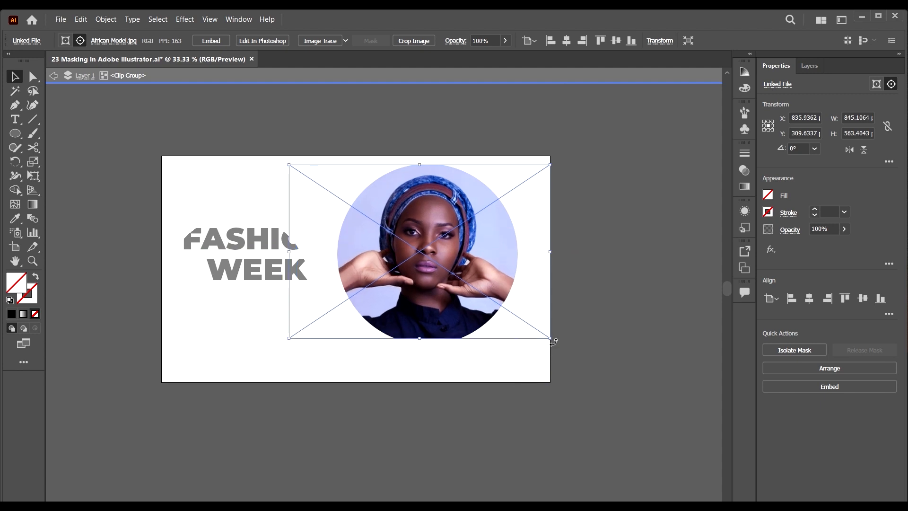
Rotate the portrait inside the mask clockwise to about 347° and enlarge it from its center to about 1062 pt wide.
{"action": "left_click_drag", "start_coordinate": [552, 342], "coordinate": [542, 381]}
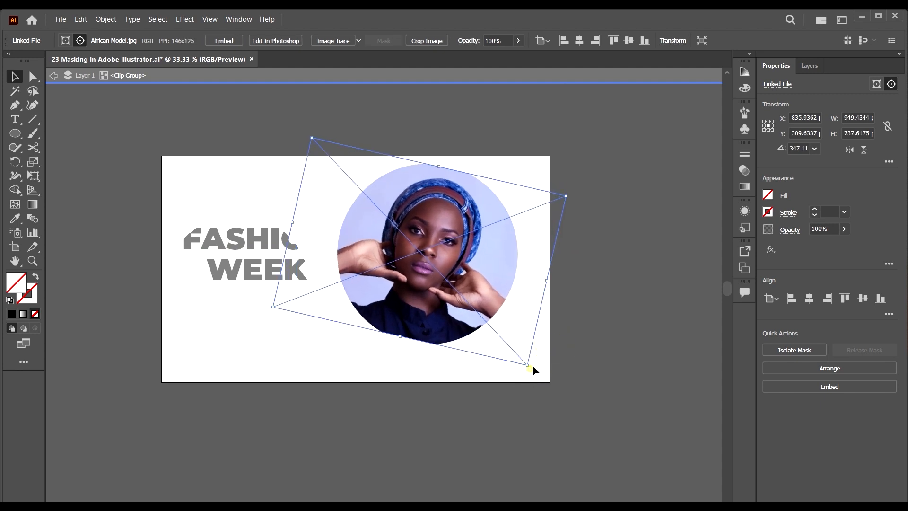
{"action": "left_click", "coordinate": [533, 377]}
{"action": "left_click", "coordinate": [504, 339]}
{"action": "left_click_drag", "start_coordinate": [532, 369], "coordinate": [565, 192]}
{"action": "left_click_drag", "start_coordinate": [585, 188], "coordinate": [597, 188]}
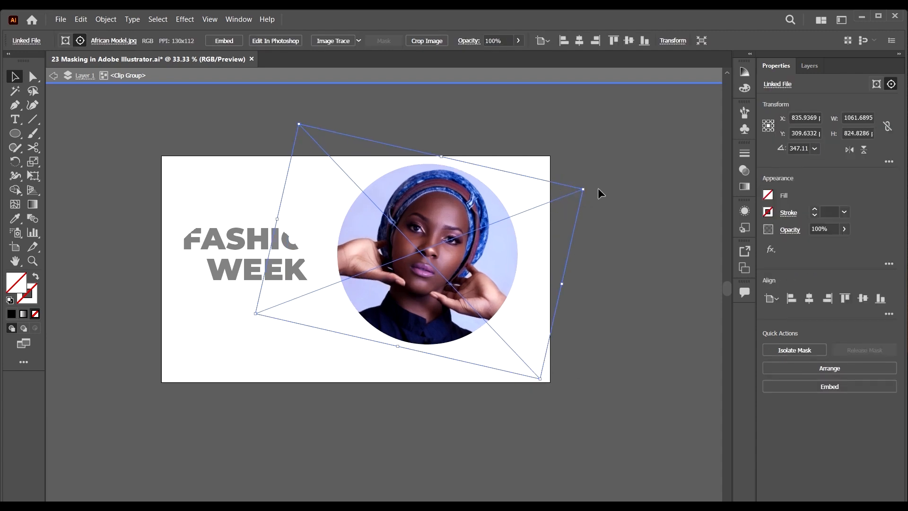
{"action": "double_click", "coordinate": [599, 192]}
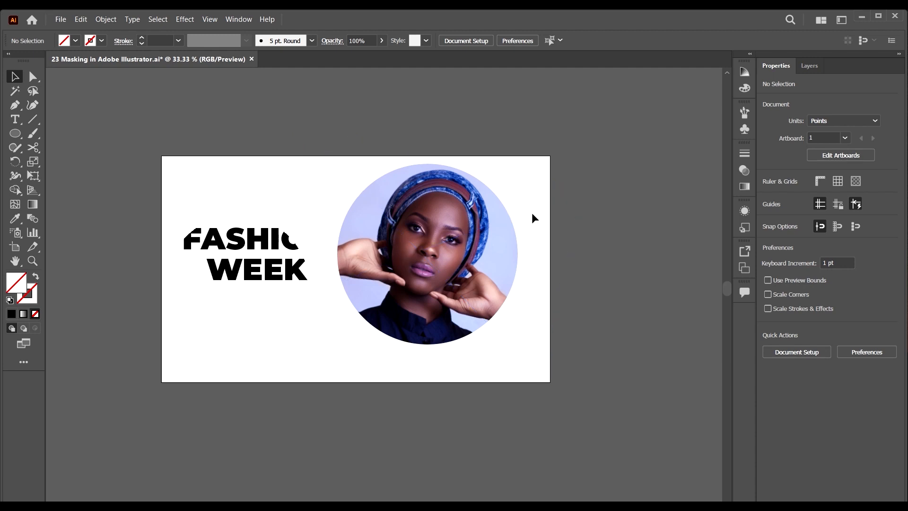
Release the portrait's clipping mask and undo the release.
{"action": "left_click", "coordinate": [444, 237]}
{"action": "right_click", "coordinate": [444, 239]}
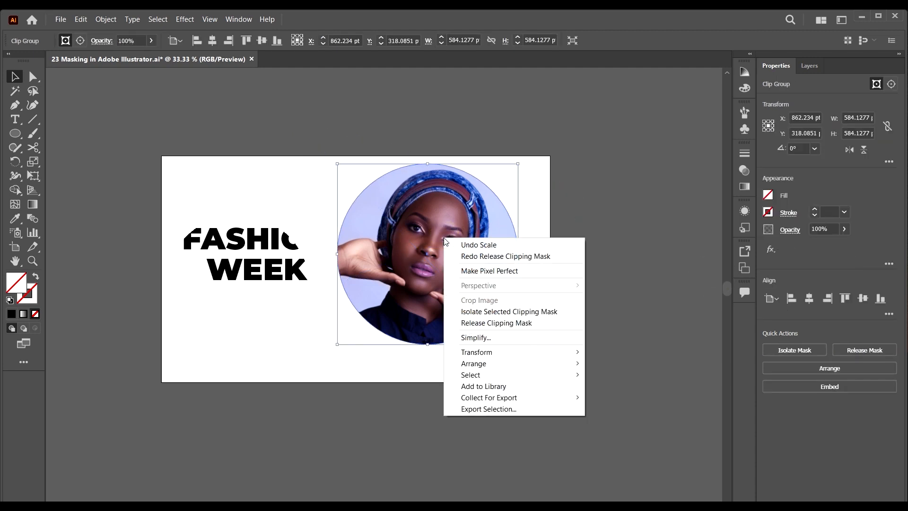
{"action": "left_click", "coordinate": [507, 323]}
{"action": "left_click", "coordinate": [654, 254]}
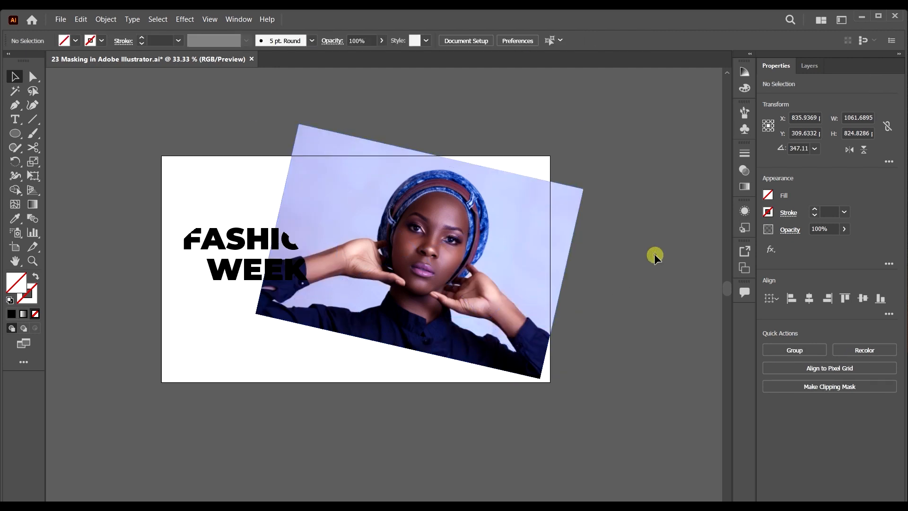
{"action": "key", "text": "ctrl+z"}
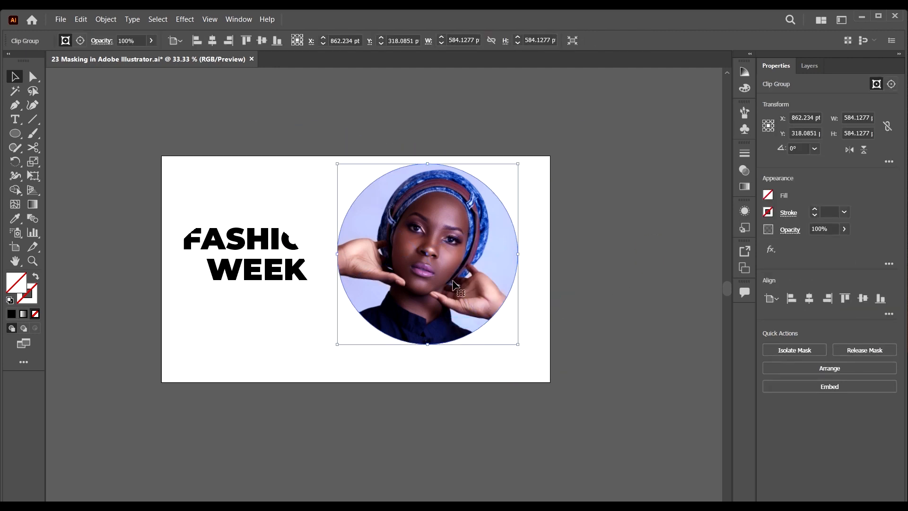
{"action": "key", "text": "ctrl+z"}
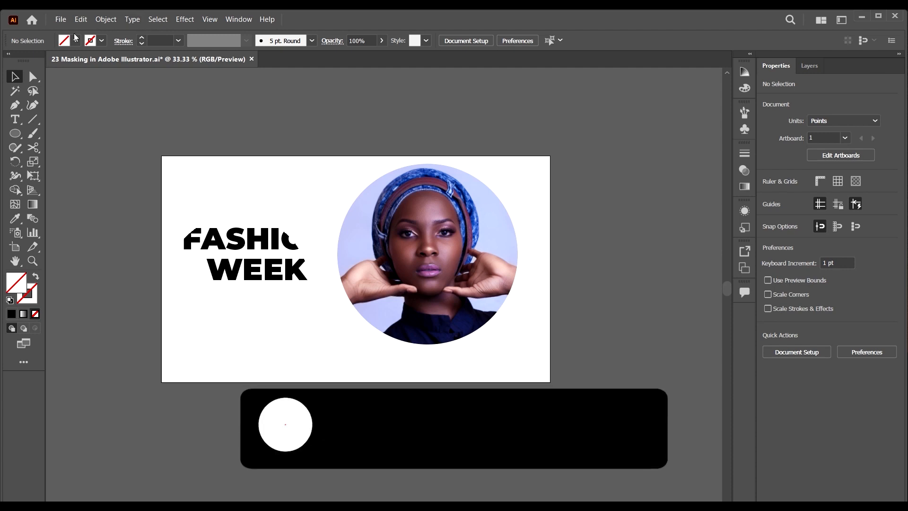
Place the Nature image as a linked file beside the artboard, scaled to match the artboard's height.
{"action": "left_click", "coordinate": [61, 19]}
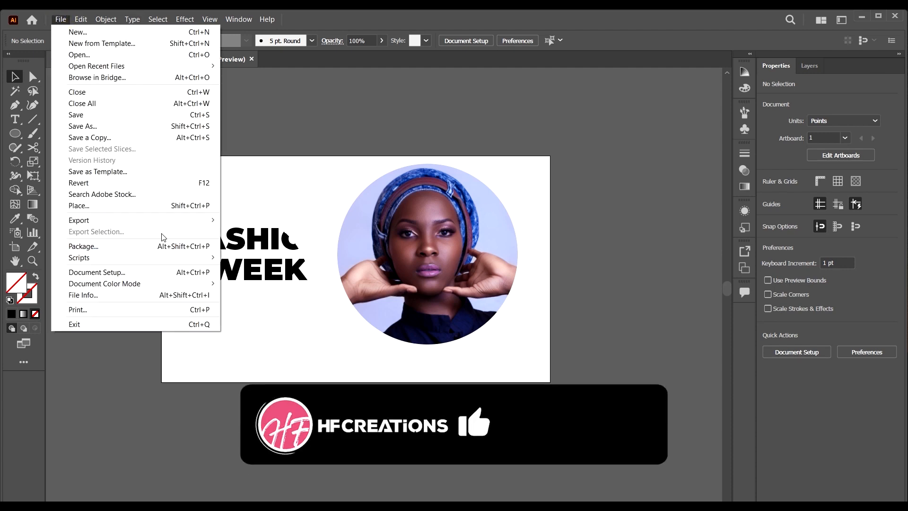
{"action": "left_click", "coordinate": [137, 206]}
{"action": "left_click", "coordinate": [291, 113]}
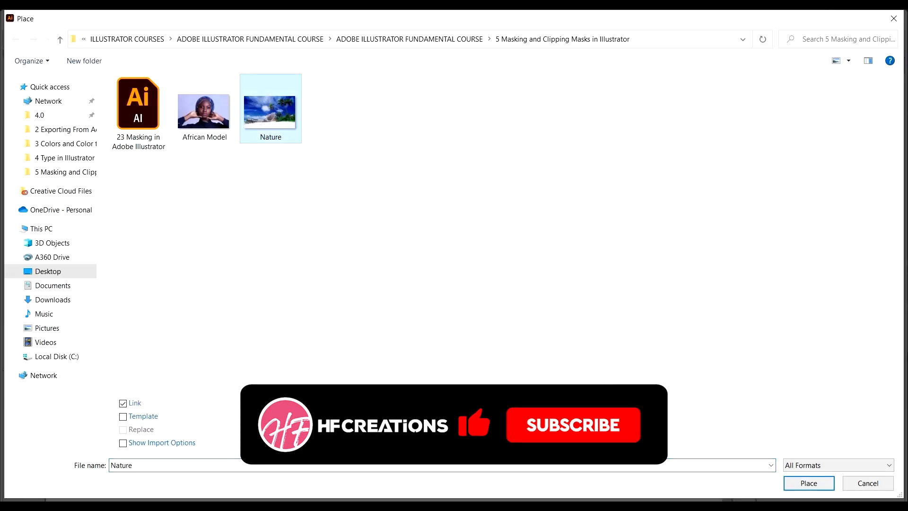
{"action": "left_click", "coordinate": [825, 483]}
{"action": "scroll", "coordinate": [270, 268], "scroll_direction": "right", "scroll_amount": 3}
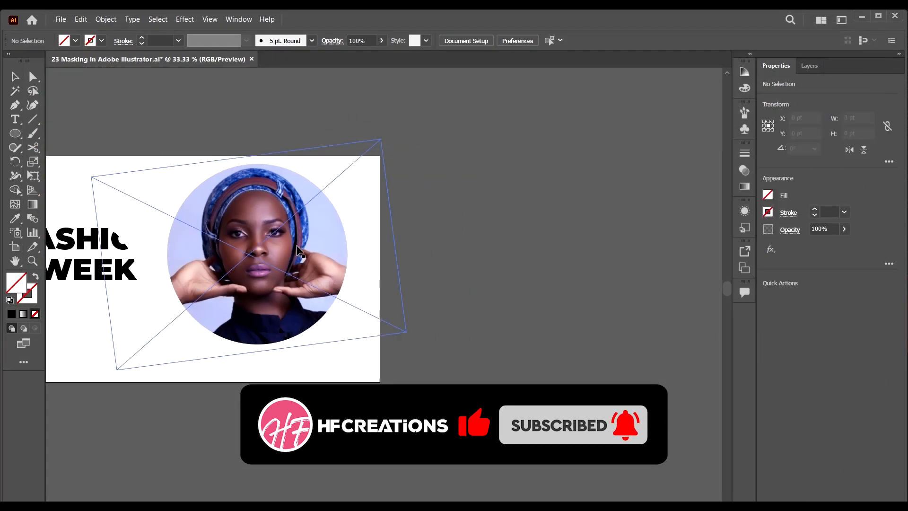
{"action": "scroll", "coordinate": [265, 208], "scroll_direction": "down", "scroll_amount": 2}
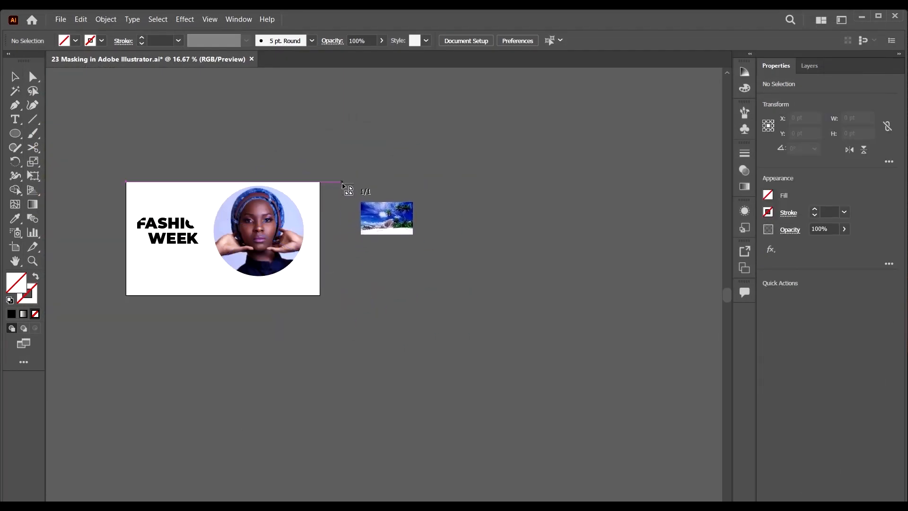
{"action": "left_click_drag", "start_coordinate": [341, 183], "coordinate": [599, 295]}
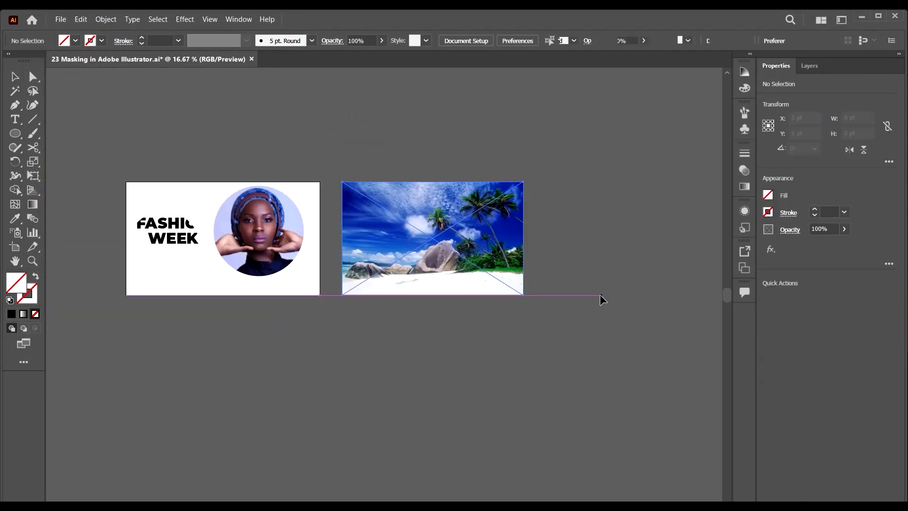
{"action": "left_click", "coordinate": [434, 374]}
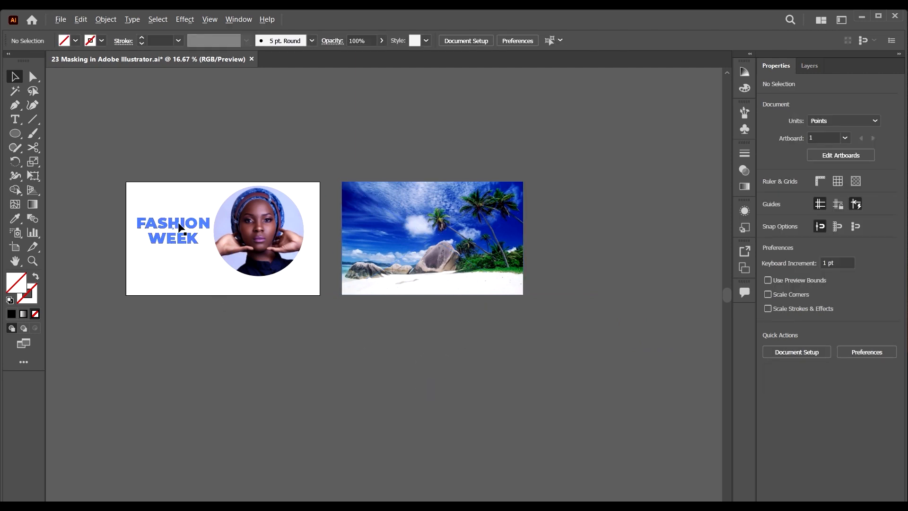
Release the circular clipping mask from the FASHION WEEK heading.
{"action": "left_click", "coordinate": [180, 250]}
{"action": "right_click", "coordinate": [177, 223]}
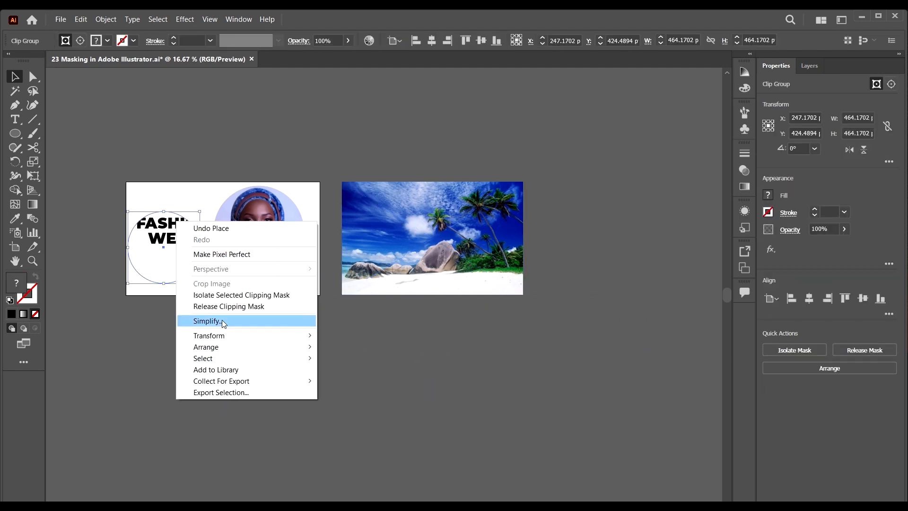
{"action": "left_click", "coordinate": [231, 306]}
{"action": "left_click", "coordinate": [257, 356]}
{"action": "scroll", "coordinate": [166, 291], "scroll_direction": "up", "scroll_amount": 1}
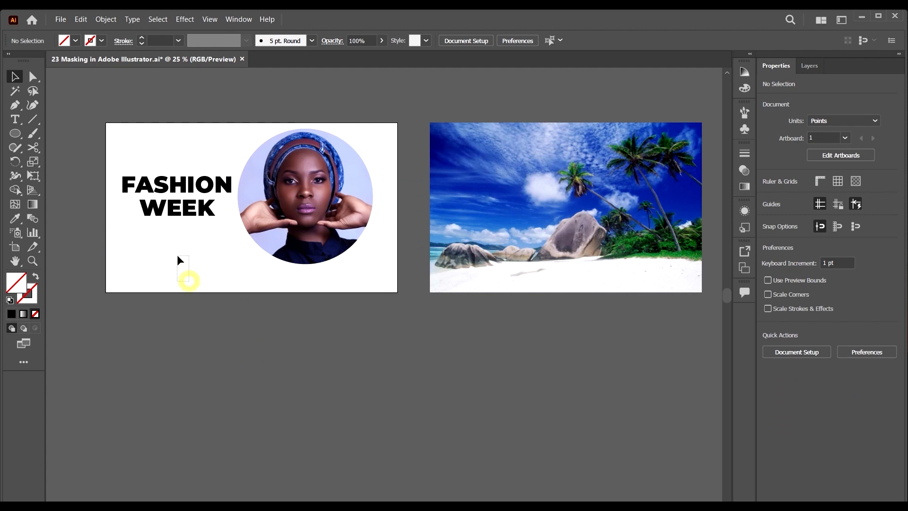
{"action": "left_click_drag", "start_coordinate": [177, 257], "coordinate": [178, 260]}
{"action": "left_click", "coordinate": [320, 284]}
Place a copy of the FASHION WEEK heading over the nature photo beside the artboard.
{"action": "left_click_drag", "start_coordinate": [468, 213], "coordinate": [400, 239]}
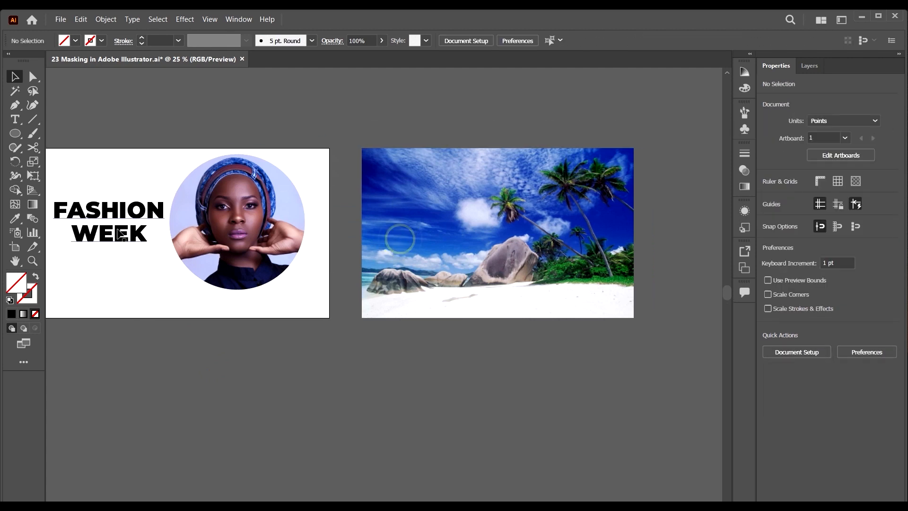
{"action": "left_click", "coordinate": [119, 227]}
{"action": "left_click_drag", "start_coordinate": [125, 219], "coordinate": [512, 237]}
Send the nature photo to the back and move the heading copy to the photo's upper-left area.
{"action": "left_click", "coordinate": [477, 232]}
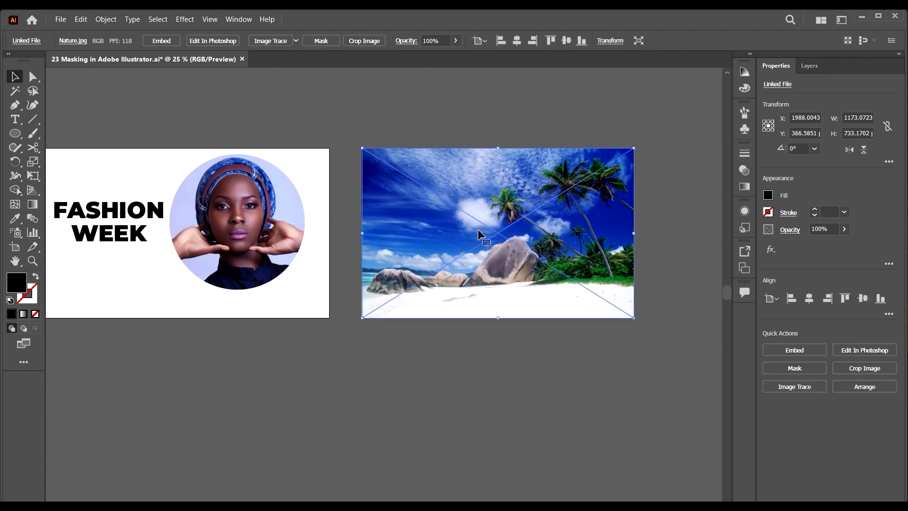
{"action": "right_click", "coordinate": [565, 231]}
{"action": "mouse_move", "coordinate": [596, 316]}
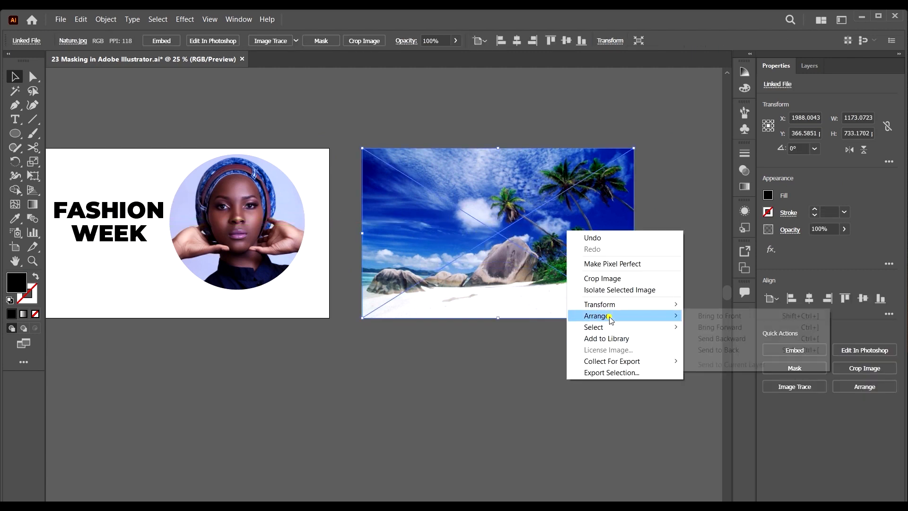
{"action": "left_click", "coordinate": [718, 350]}
{"action": "scroll", "coordinate": [425, 246], "scroll_direction": "right", "scroll_amount": 3}
{"action": "left_click_drag", "start_coordinate": [412, 235], "coordinate": [386, 192]}
{"action": "scroll", "coordinate": [473, 260], "scroll_direction": "right", "scroll_amount": 3}
{"action": "left_click", "coordinate": [548, 314]}
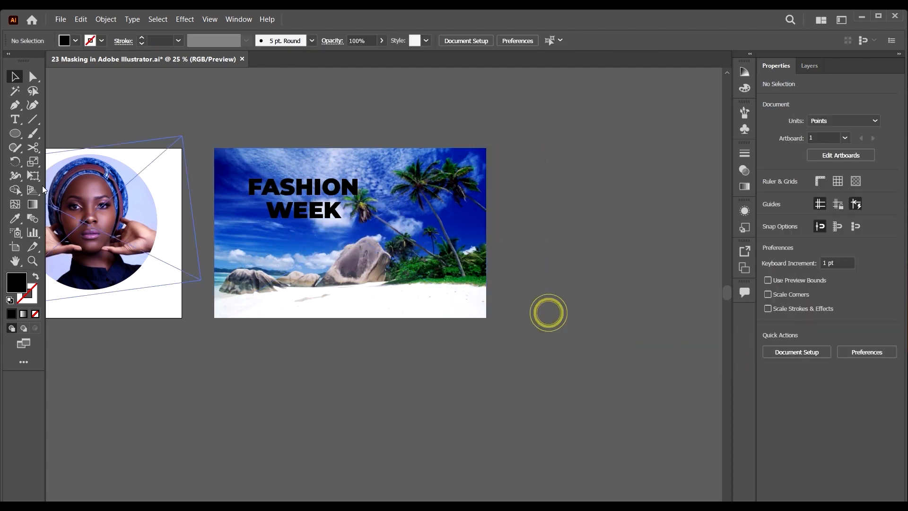
Create a second artboard that matches the bounds of the nature photo.
{"action": "left_click", "coordinate": [18, 250]}
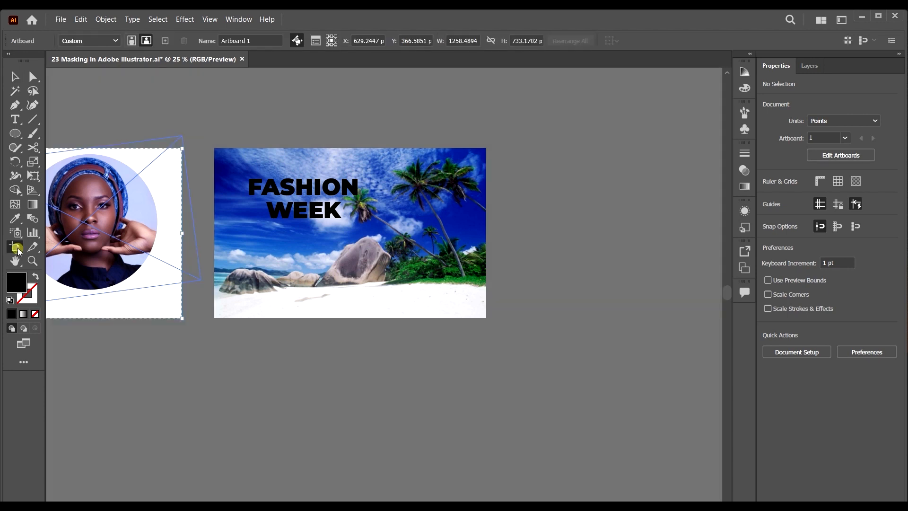
{"action": "left_click", "coordinate": [216, 149]}
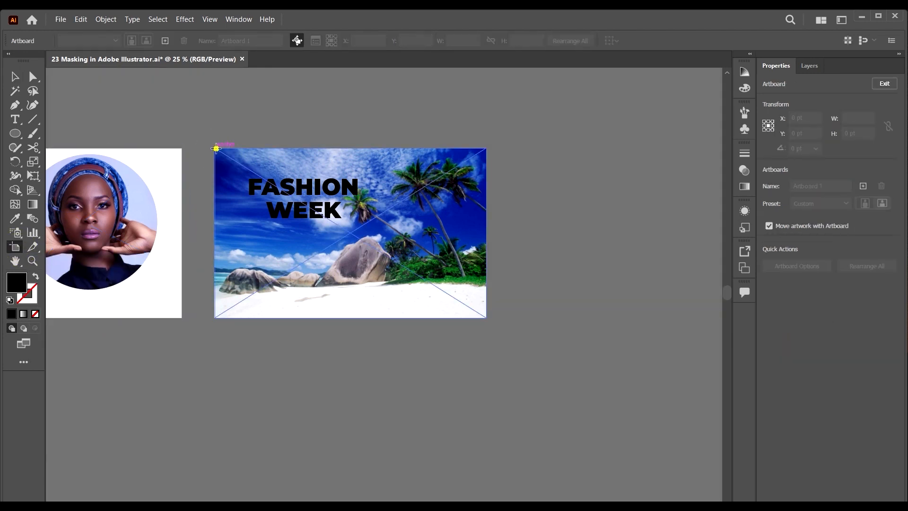
{"action": "left_click", "coordinate": [217, 148]}
{"action": "left_click", "coordinate": [13, 75]}
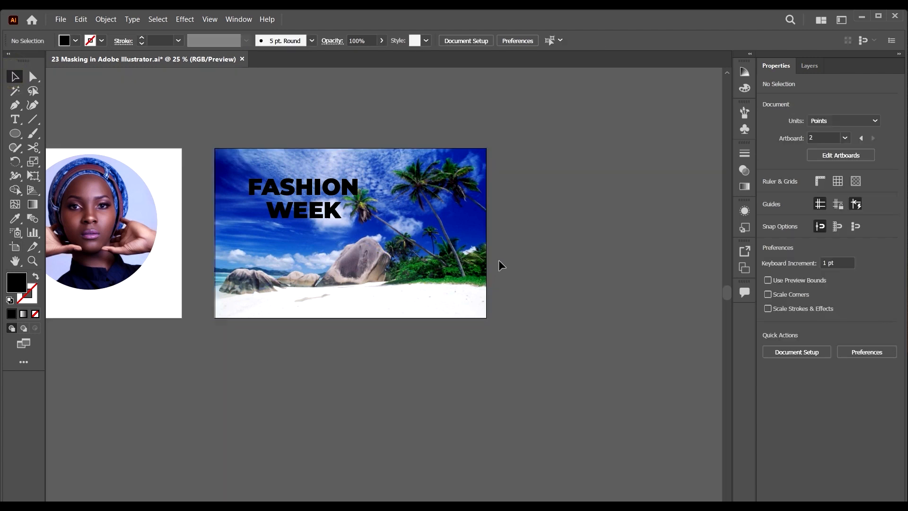
{"action": "left_click", "coordinate": [513, 260]}
Replace the heading copy's text with NATURE and enlarge it to about 1014 pt wide, centered across the photo.
{"action": "left_click", "coordinate": [338, 208]}
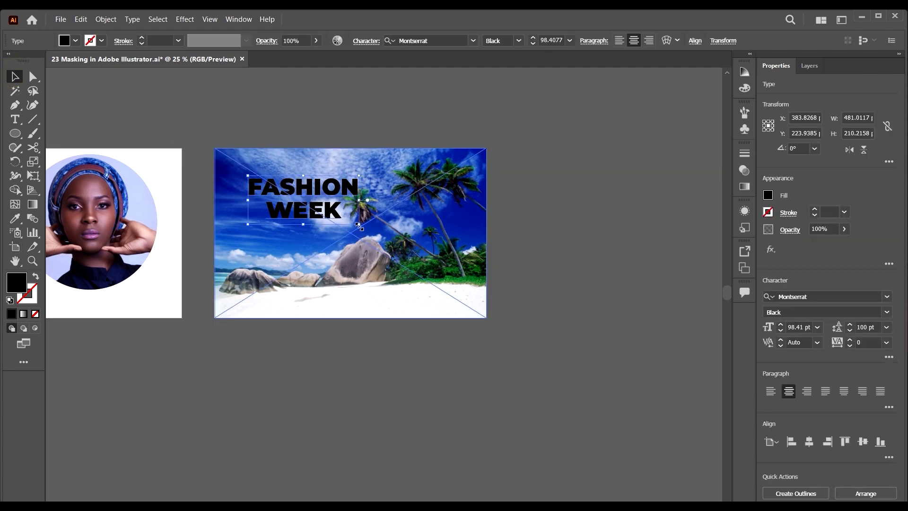
{"action": "left_click_drag", "start_coordinate": [360, 226], "coordinate": [458, 265]}
{"action": "double_click", "coordinate": [339, 192]}
{"action": "key", "text": "ctrl+a"}
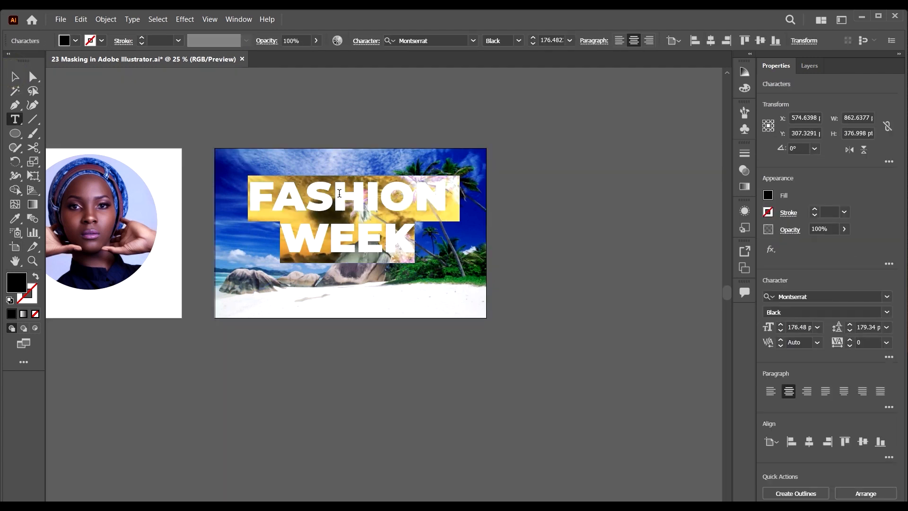
{"action": "type", "text": "NATUR"}
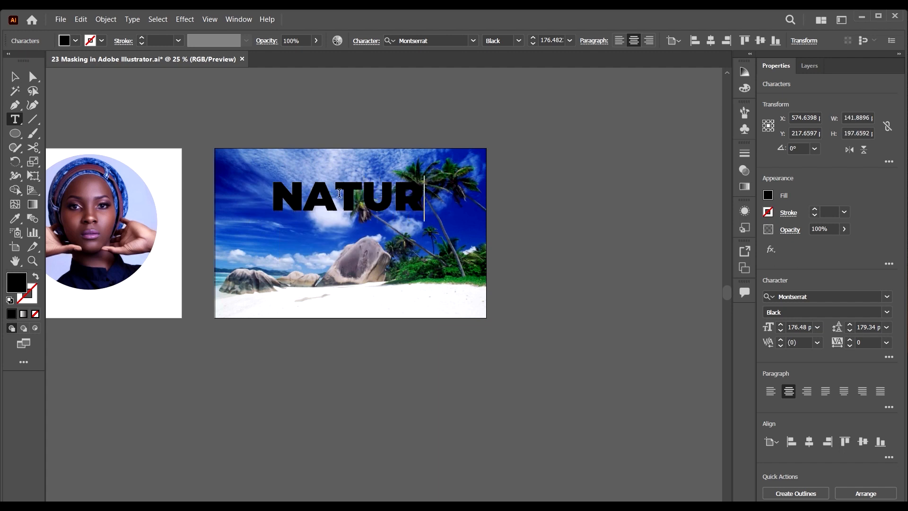
{"action": "type", "text": "E"}
{"action": "key", "text": "Escape"}
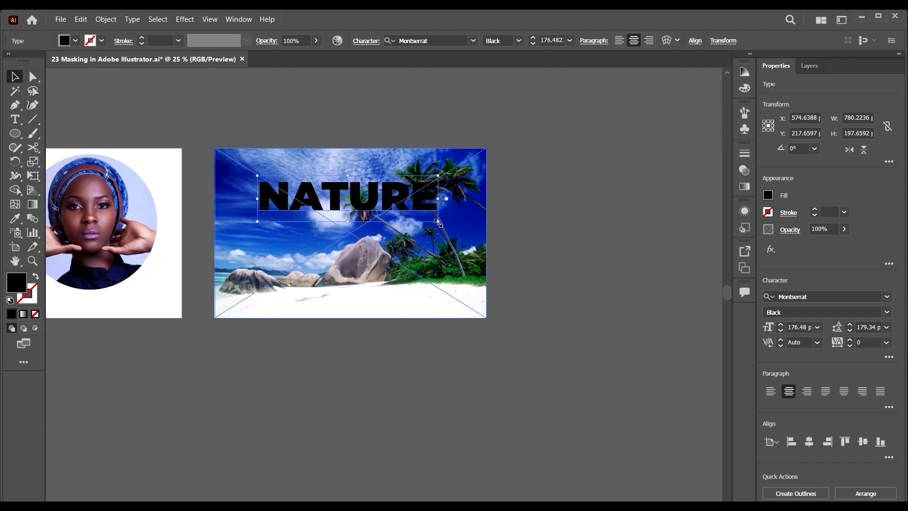
{"action": "left_click_drag", "start_coordinate": [437, 221], "coordinate": [437, 240]}
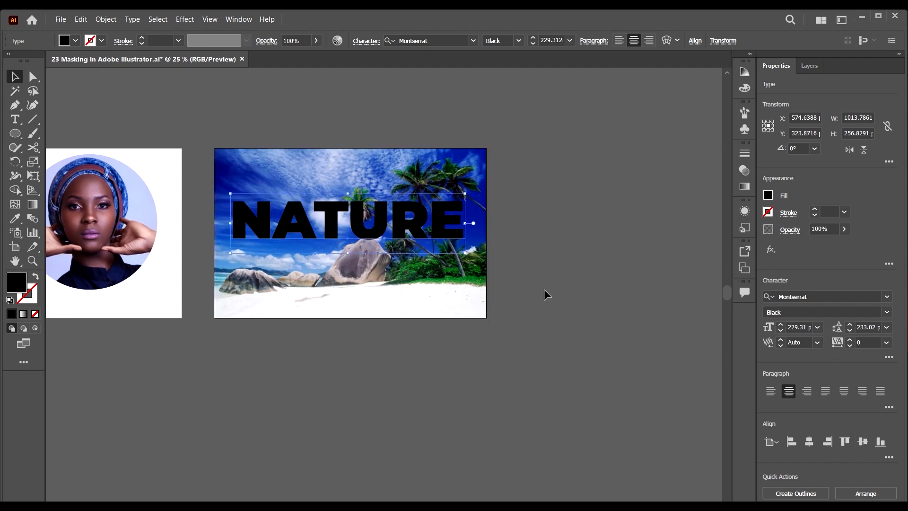
{"action": "left_click", "coordinate": [887, 344]}
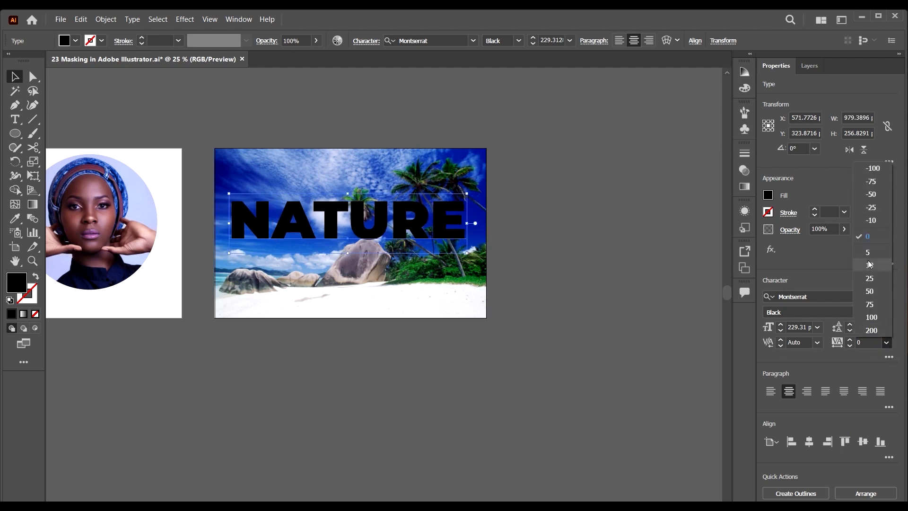
{"action": "left_click", "coordinate": [822, 246]}
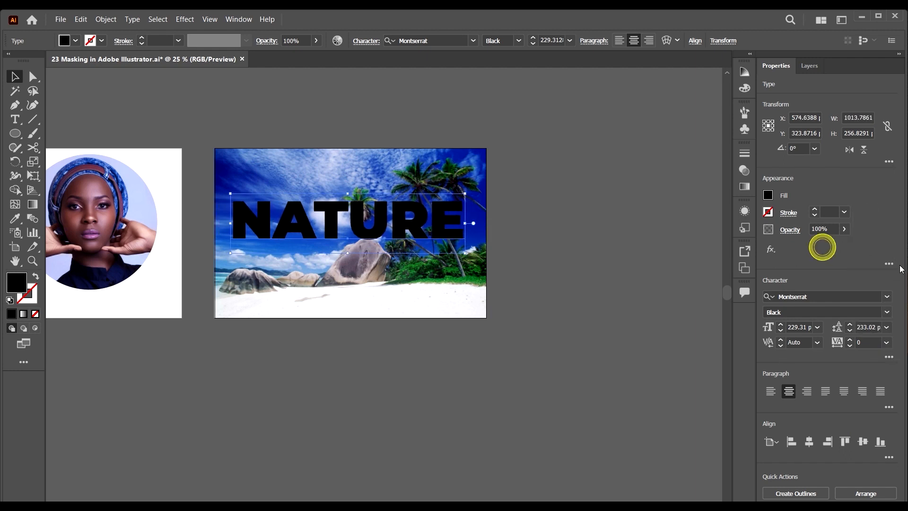
{"action": "left_click", "coordinate": [887, 342]}
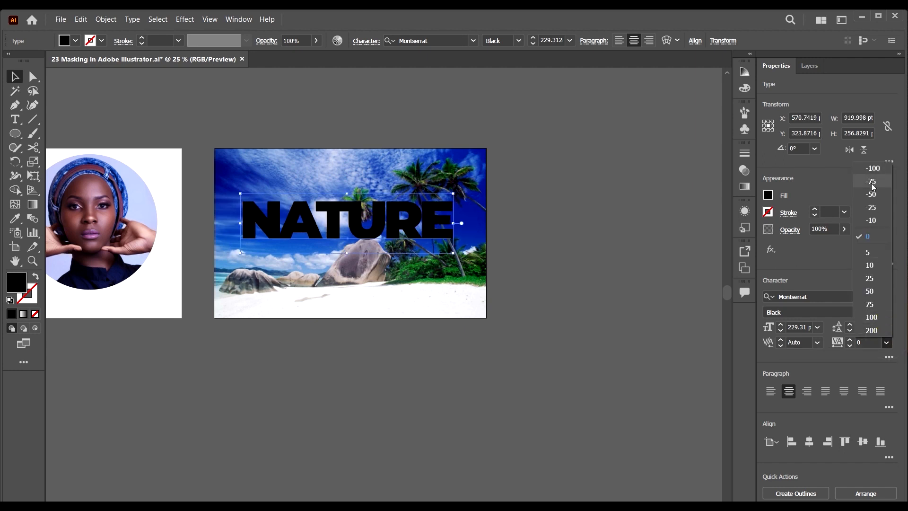
{"action": "left_click", "coordinate": [819, 273]}
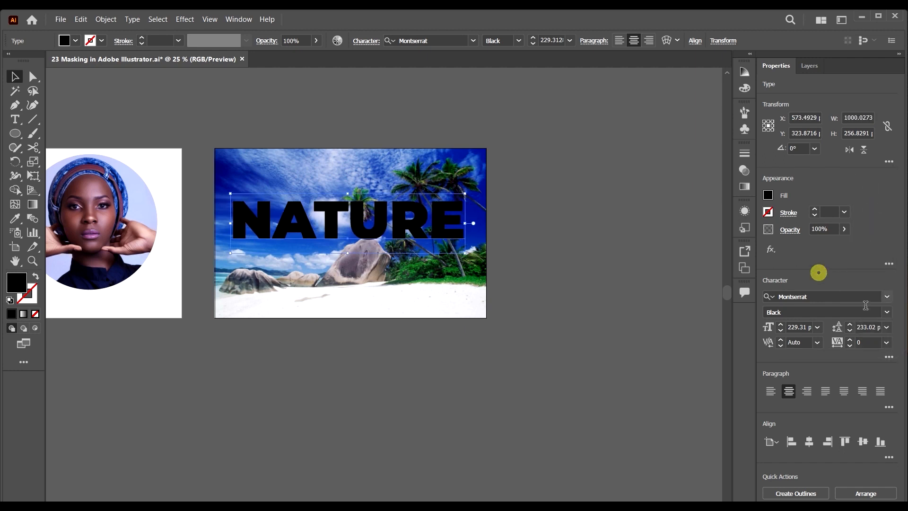
Set the NATURE text's tracking to -75 and enlarge it to about 1148 pt wide, nearly filling the artboard's width.
{"action": "left_click", "coordinate": [887, 342]}
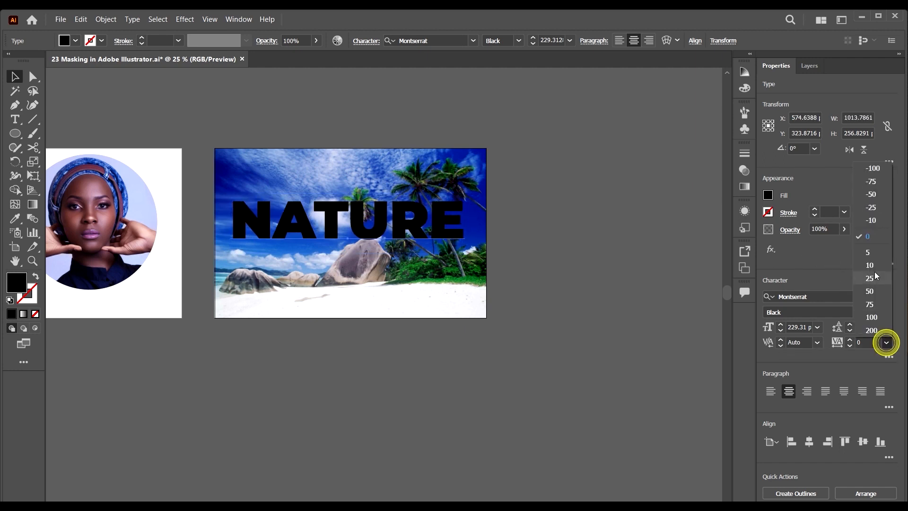
{"action": "left_click", "coordinate": [870, 183]}
{"action": "left_click", "coordinate": [817, 328]}
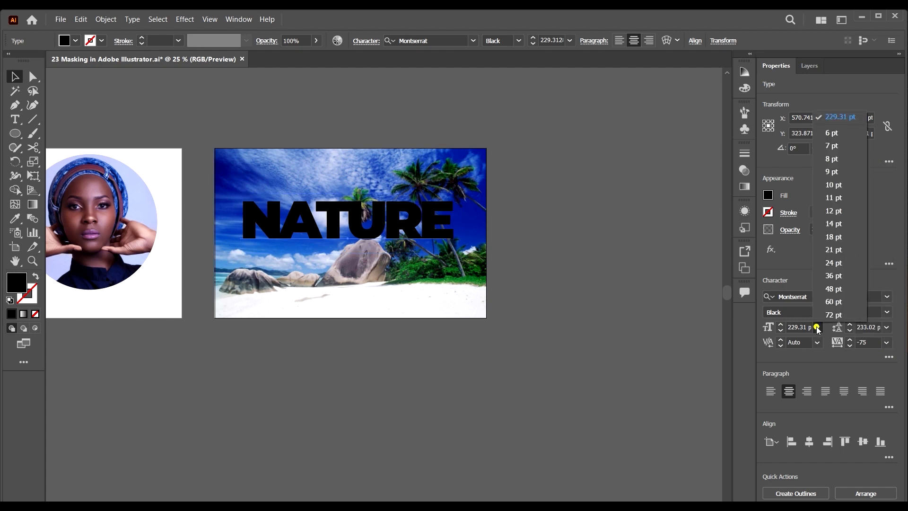
{"action": "left_click", "coordinate": [843, 315]}
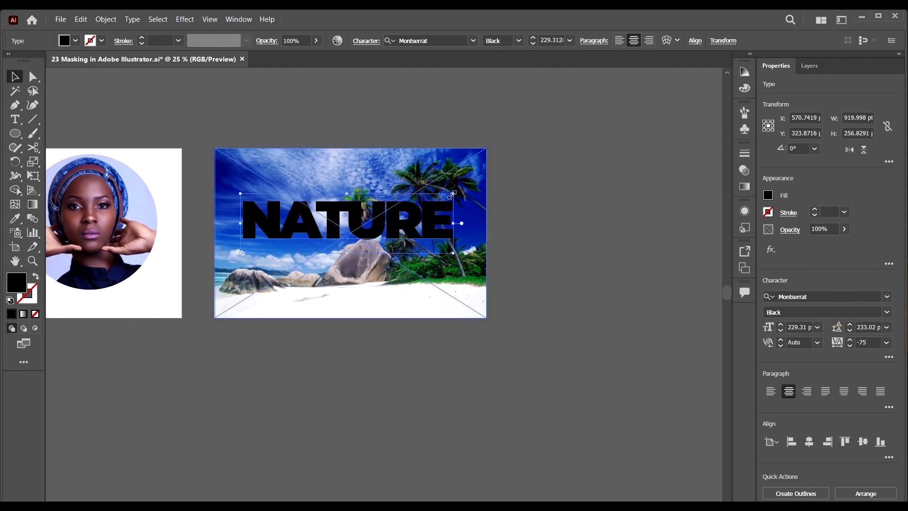
{"action": "left_click_drag", "start_coordinate": [453, 192], "coordinate": [481, 176]}
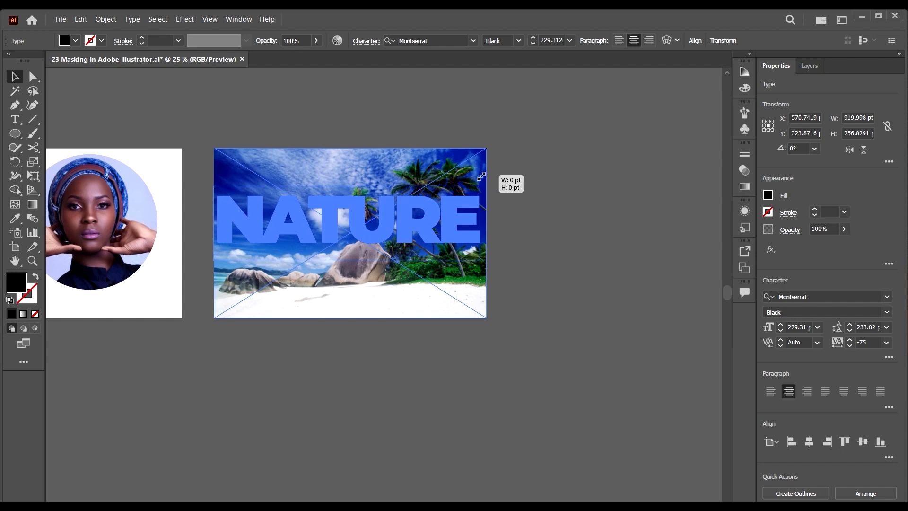
{"action": "left_click_drag", "start_coordinate": [480, 177], "coordinate": [480, 175]}
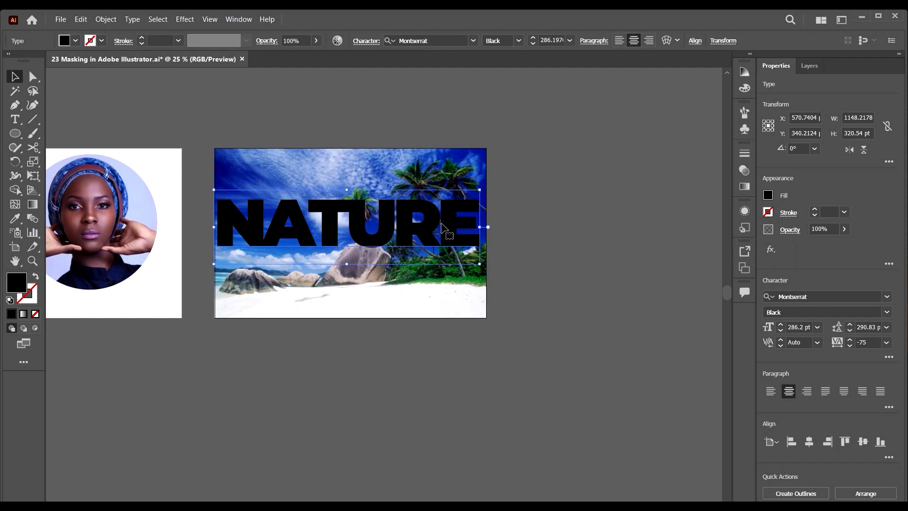
Make a clipping mask from the NATURE text and the nature photo so the photo fills the letters.
{"action": "left_click_drag", "start_coordinate": [294, 125], "coordinate": [293, 124]}
{"action": "right_click", "coordinate": [407, 198]}
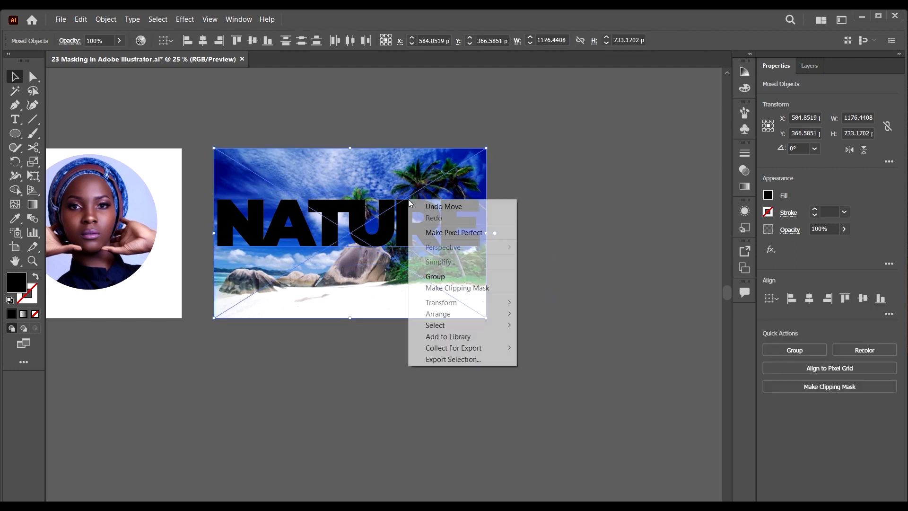
{"action": "left_click", "coordinate": [614, 294]}
{"action": "left_click_drag", "start_coordinate": [556, 294], "coordinate": [297, 145]}
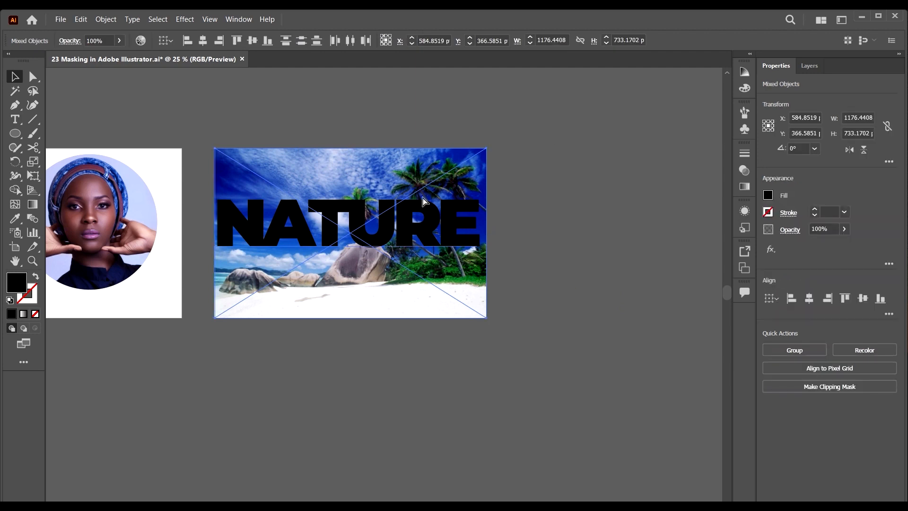
{"action": "key", "text": "ctrl+7"}
{"action": "left_click", "coordinate": [518, 223]}
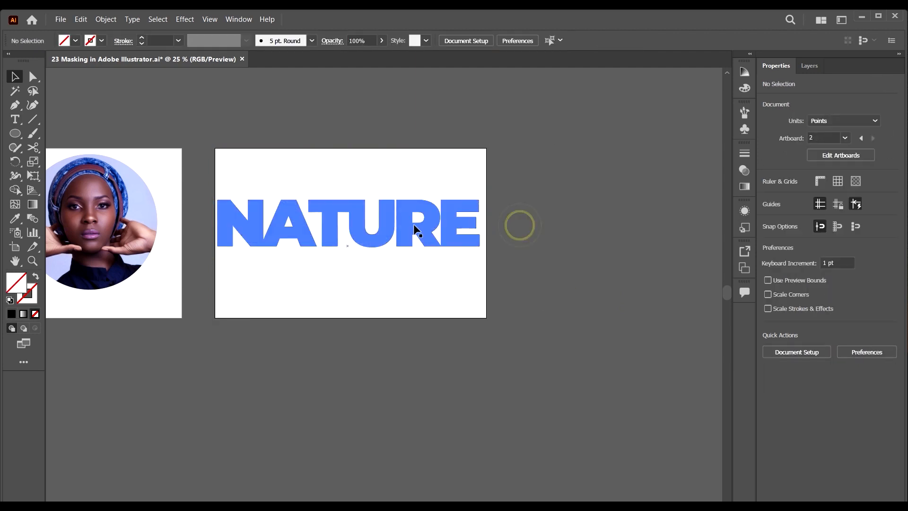
Isolate the NATURE clip group, nudge the masking text 11 pt to the right, and exit isolation.
{"action": "left_click", "coordinate": [414, 223]}
{"action": "double_click", "coordinate": [415, 223]}
{"action": "left_click", "coordinate": [567, 252]}
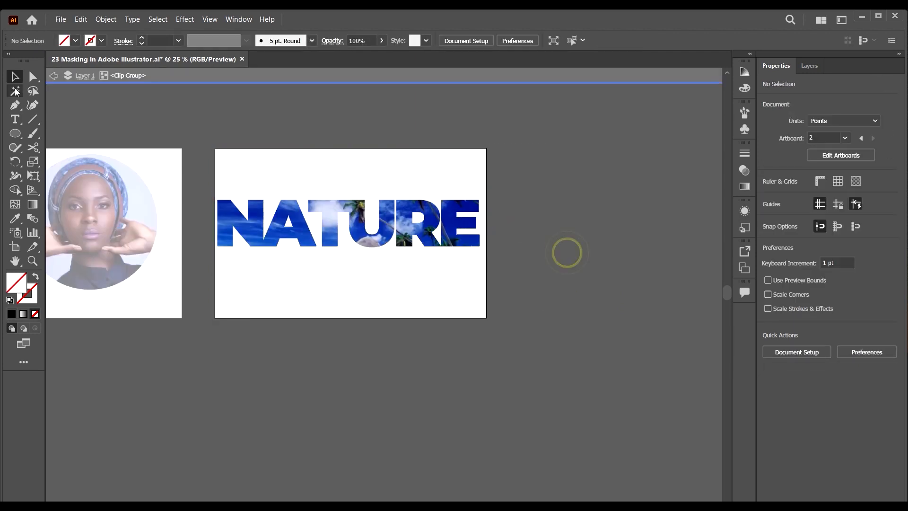
{"action": "left_click", "coordinate": [532, 277]}
{"action": "left_click", "coordinate": [451, 231]}
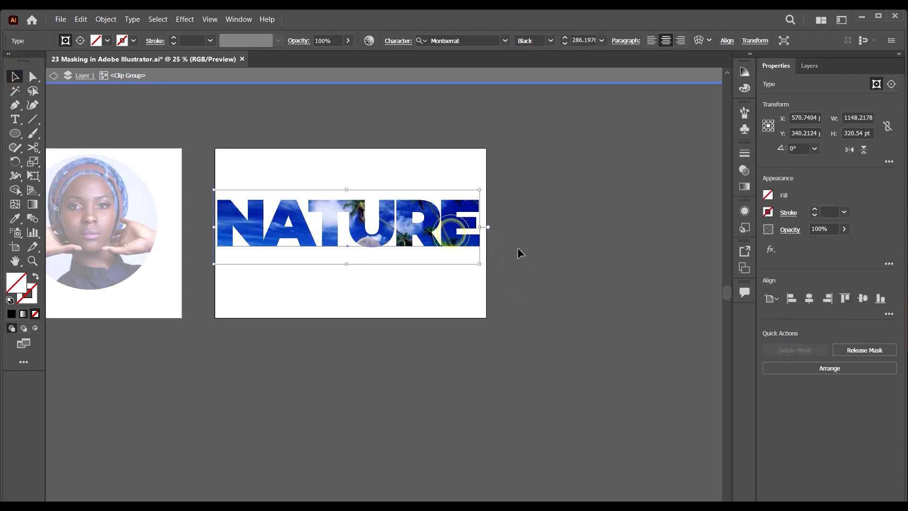
{"action": "key", "text": "shift+Right"}
{"action": "key", "text": "shift+Right"}
{"action": "double_click", "coordinate": [541, 244]}
Shrink the masked NATURE text from its center to about 671 pt wide and move it slightly down on the artboard.
{"action": "scroll", "coordinate": [526, 231], "scroll_direction": "down", "scroll_amount": 2}
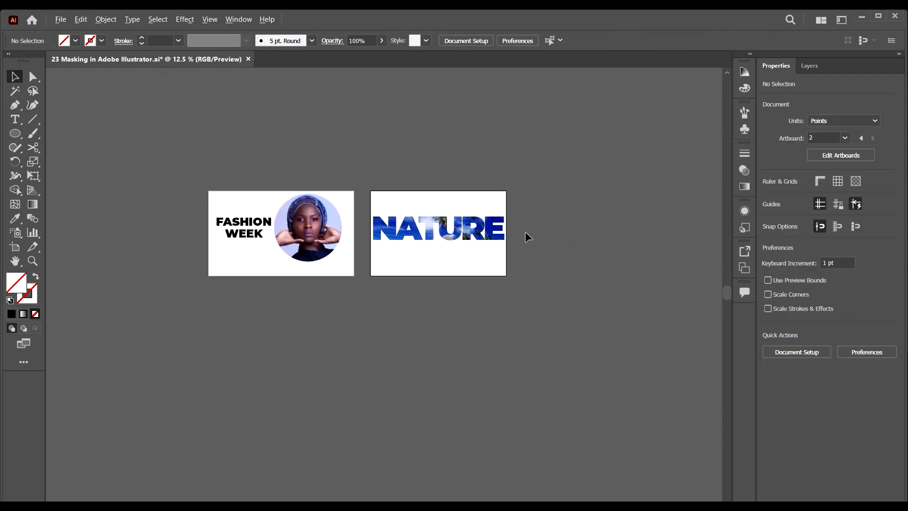
{"action": "scroll", "coordinate": [512, 231], "scroll_direction": "up", "scroll_amount": 2}
{"action": "left_click_drag", "start_coordinate": [598, 307], "coordinate": [248, 133]}
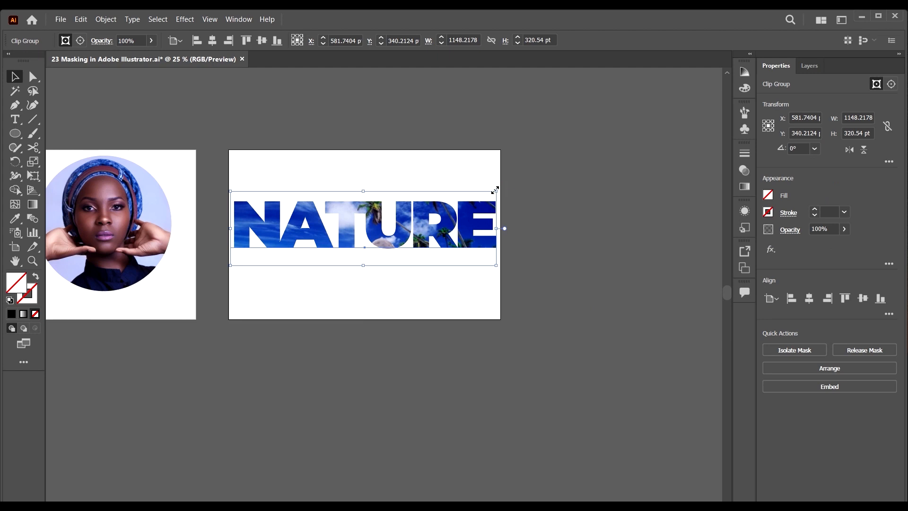
{"action": "left_click_drag", "start_coordinate": [495, 189], "coordinate": [490, 200]}
{"action": "left_click", "coordinate": [552, 216]}
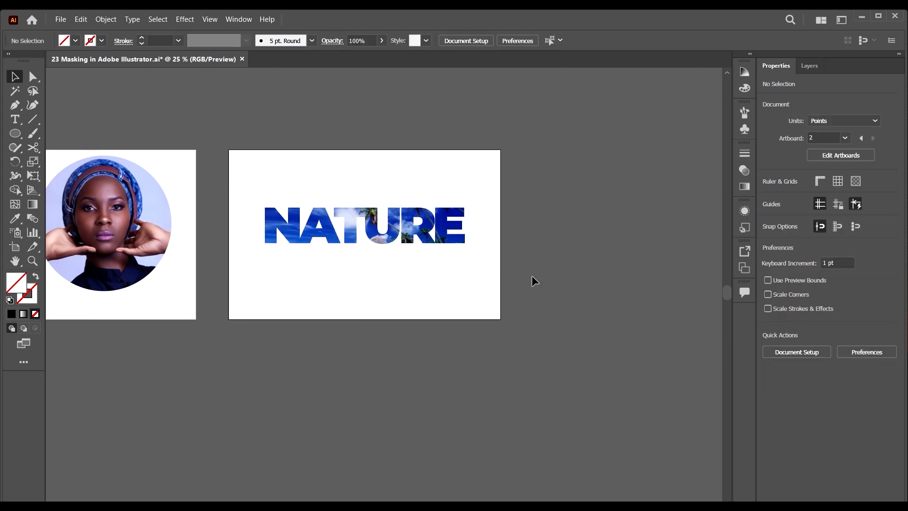
{"action": "left_click_drag", "start_coordinate": [531, 281], "coordinate": [443, 215]}
{"action": "left_click", "coordinate": [552, 260]}
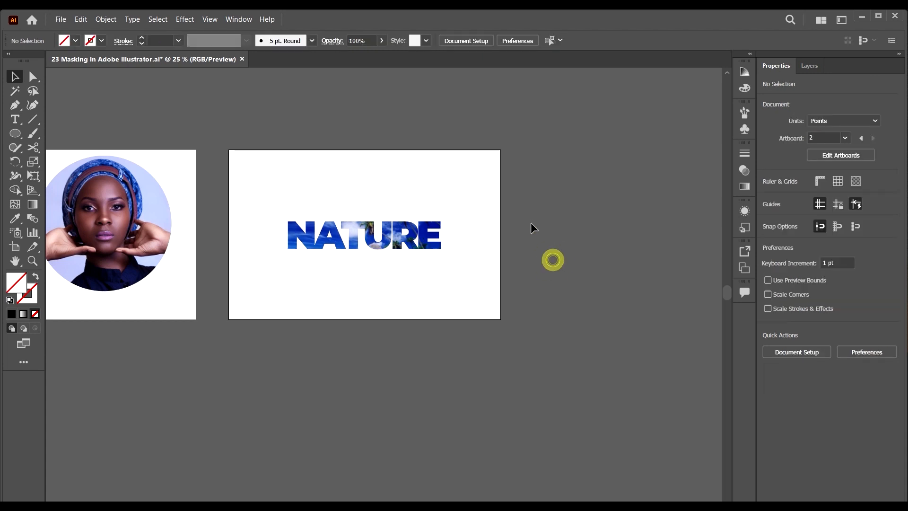
{"action": "scroll", "coordinate": [412, 238], "scroll_direction": "up", "scroll_amount": 2}
{"action": "scroll", "coordinate": [574, 258], "scroll_direction": "down", "scroll_amount": 1}
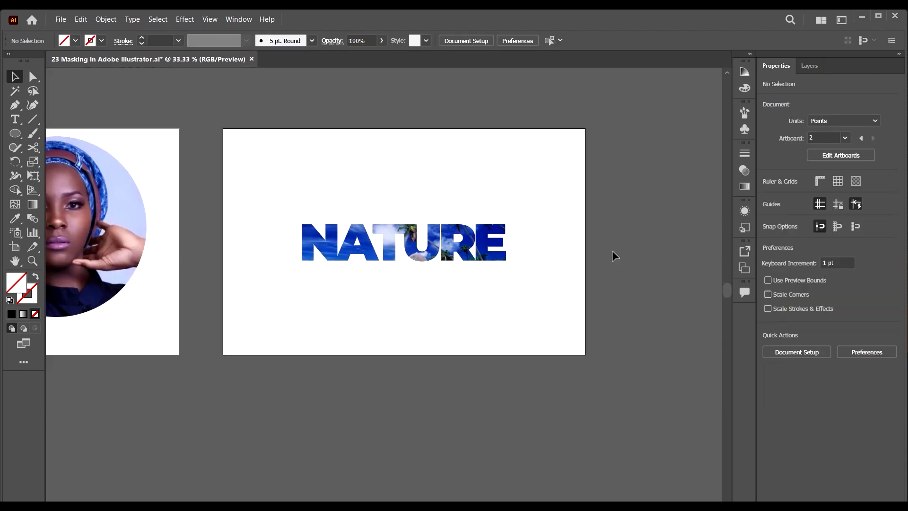
{"action": "left_click", "coordinate": [472, 234]}
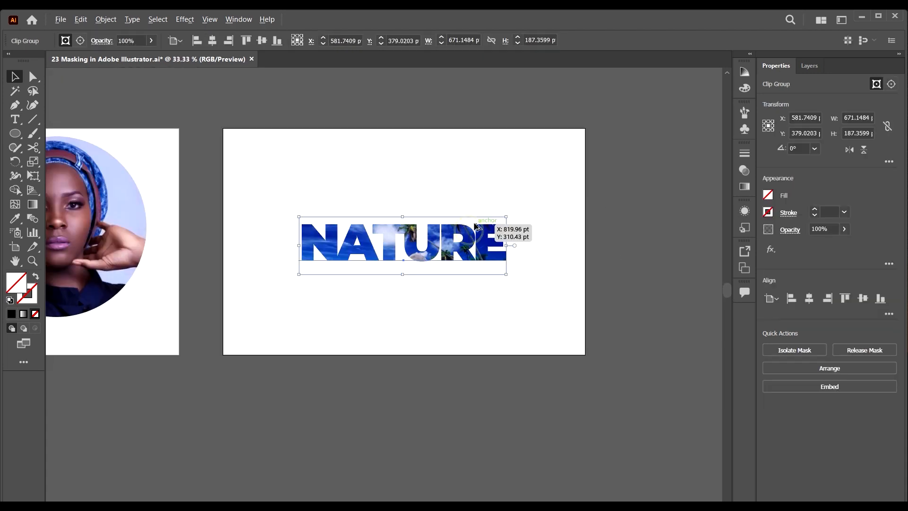
{"action": "scroll", "coordinate": [474, 221], "scroll_direction": "down", "scroll_amount": 2}
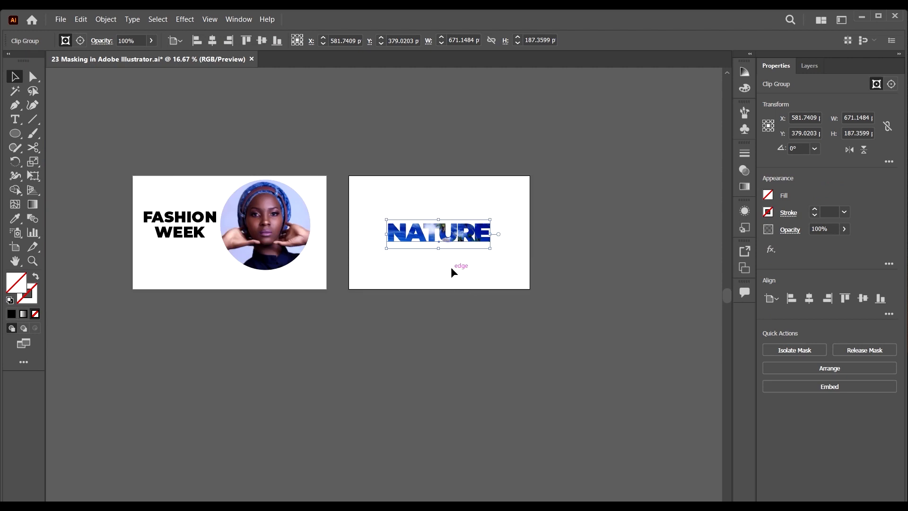
Move the circular masked portrait slightly down on the Fashion Week artboard and shrink it from its center to about 474 pt wide.
{"action": "scroll", "coordinate": [451, 267], "scroll_direction": "down", "scroll_amount": 2}
{"action": "scroll", "coordinate": [241, 190], "scroll_direction": "up", "scroll_amount": 3}
{"action": "scroll", "coordinate": [297, 231], "scroll_direction": "up", "scroll_amount": 1}
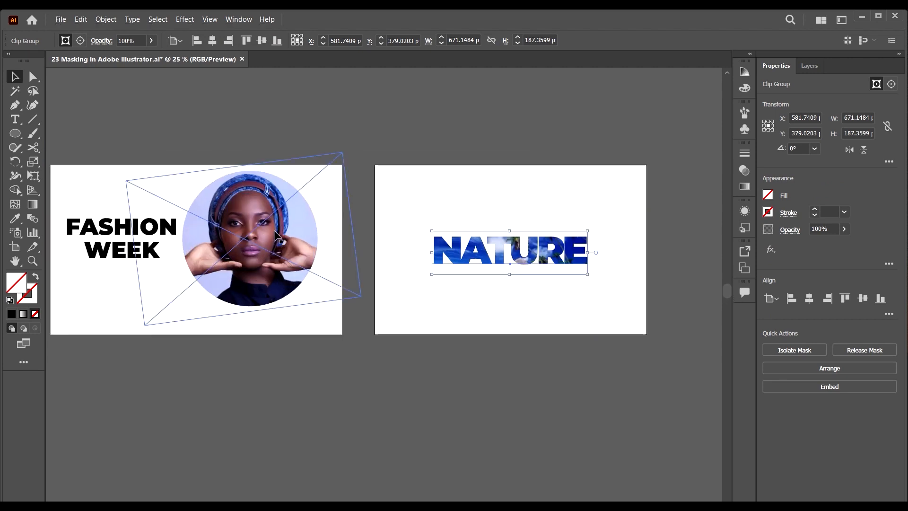
{"action": "left_click", "coordinate": [263, 237]}
{"action": "left_click_drag", "start_coordinate": [275, 254], "coordinate": [276, 270]}
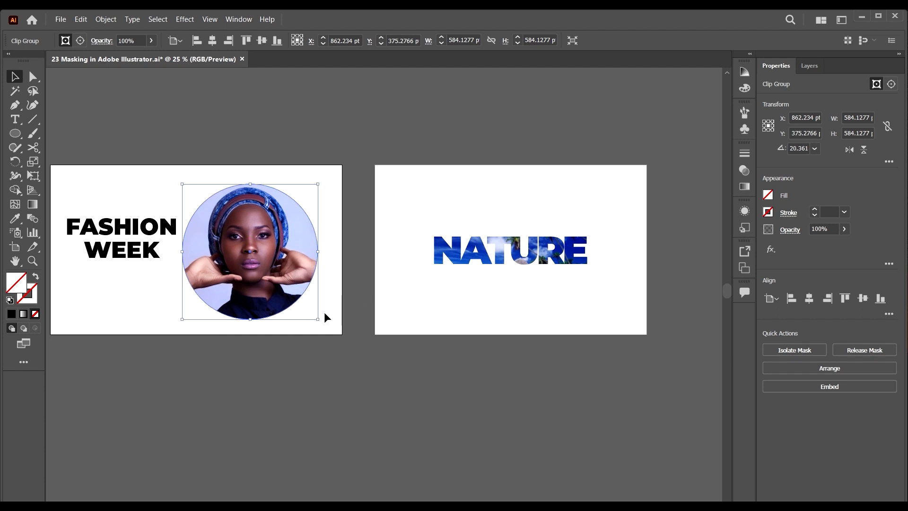
{"action": "left_click_drag", "start_coordinate": [319, 321], "coordinate": [305, 306]}
Duplicate Artboard 2 with its artwork to its right and delete the NATURE artwork from the copy.
{"action": "scroll", "coordinate": [487, 343], "scroll_direction": "right", "scroll_amount": 3}
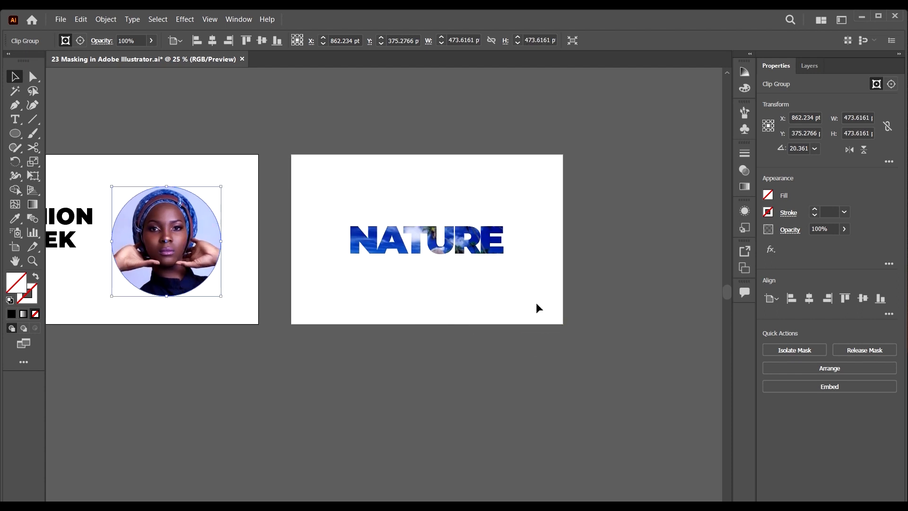
{"action": "scroll", "coordinate": [535, 308], "scroll_direction": "down", "scroll_amount": 2}
{"action": "scroll", "coordinate": [96, 249], "scroll_direction": "right", "scroll_amount": 3}
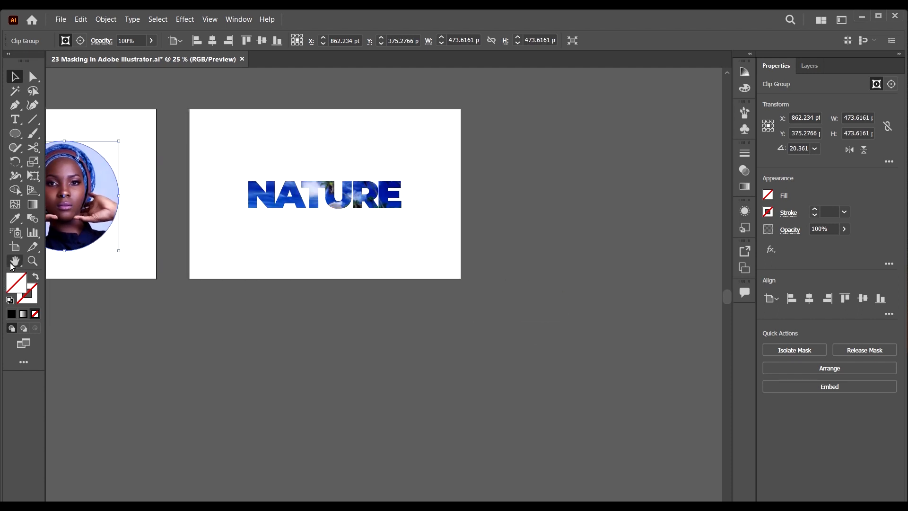
{"action": "left_click", "coordinate": [15, 247]}
{"action": "key", "text": "ctrl+minus"}
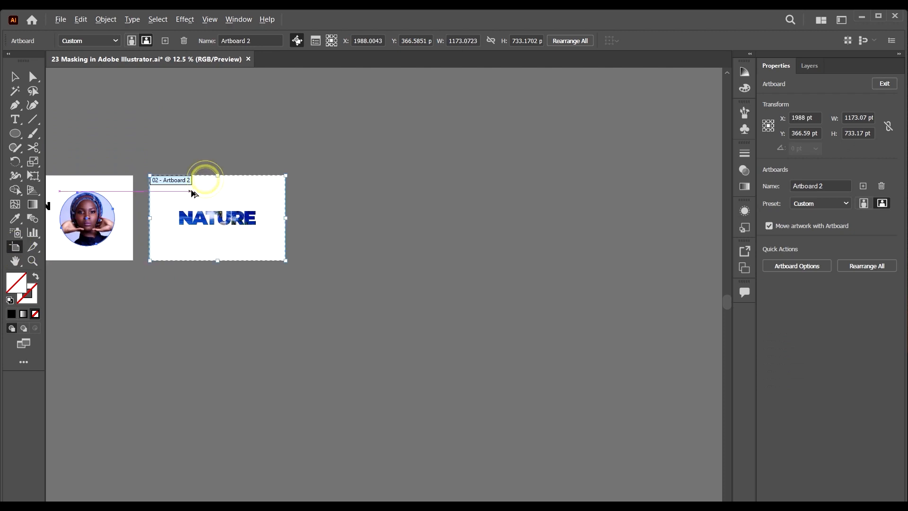
{"action": "left_click_drag", "start_coordinate": [194, 193], "coordinate": [342, 193], "text": "alt"}
{"action": "key", "text": "v"}
{"action": "left_click_drag", "start_coordinate": [405, 310], "coordinate": [333, 198]}
{"action": "key", "text": "Delete"}
{"action": "scroll", "coordinate": [373, 187], "scroll_direction": "up", "scroll_amount": 1, "text": "alt"}
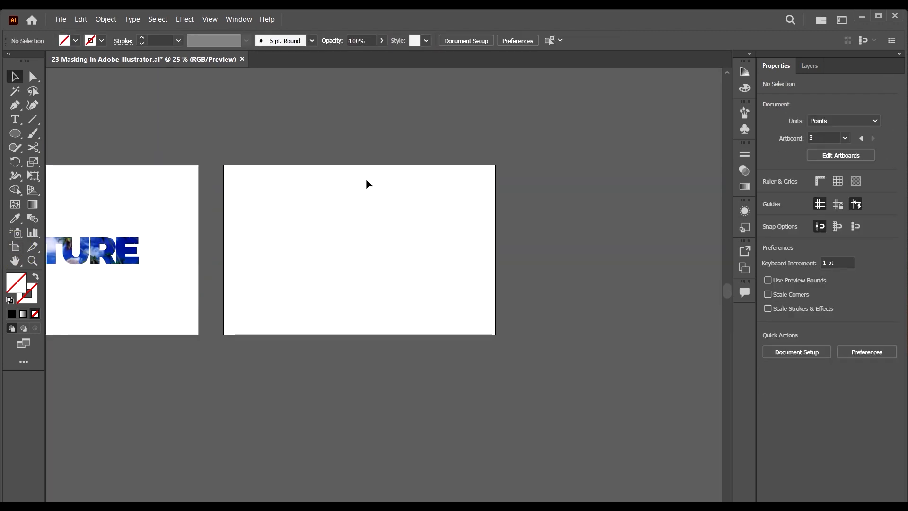
Add the text NATURE in Montserrat Black on the third artboard and move it to the upper middle of the artboard.
{"action": "scroll", "coordinate": [228, 172], "scroll_direction": "down", "scroll_amount": 1}
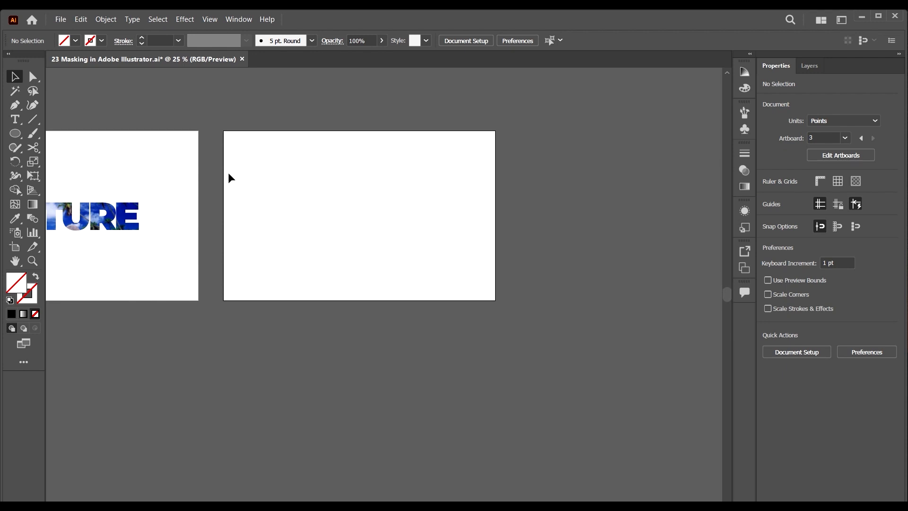
{"action": "left_click", "coordinate": [15, 120]}
{"action": "left_click", "coordinate": [258, 173]}
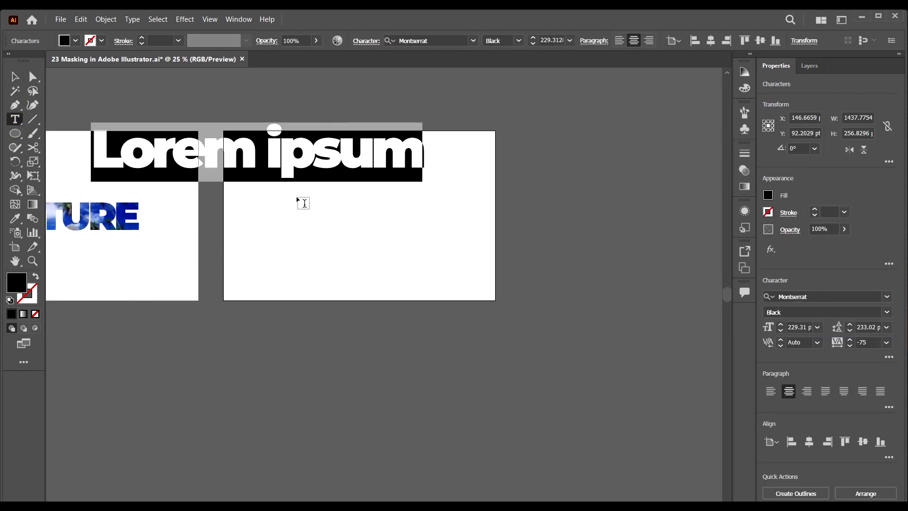
{"action": "type", "text": "N"}
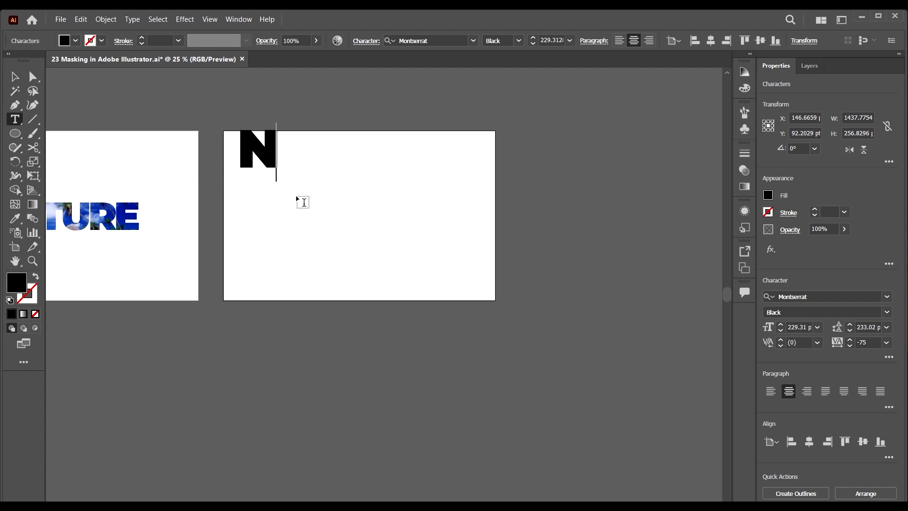
{"action": "type", "text": "ATU"}
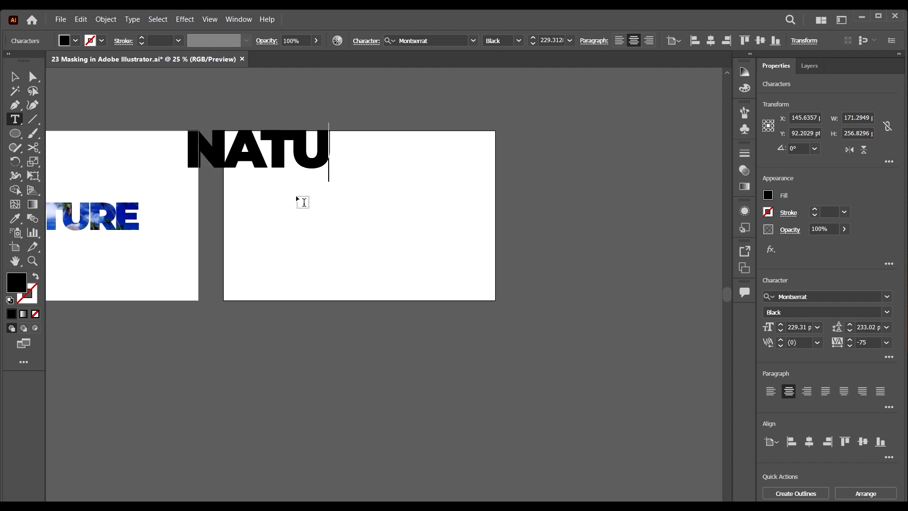
{"action": "type", "text": "RE"}
{"action": "left_click", "coordinate": [13, 77]}
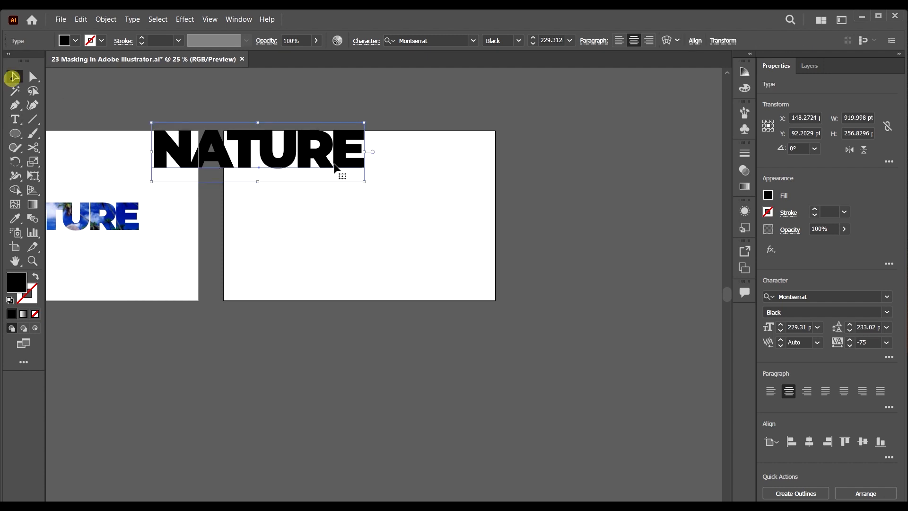
{"action": "left_click_drag", "start_coordinate": [263, 142], "coordinate": [368, 169]}
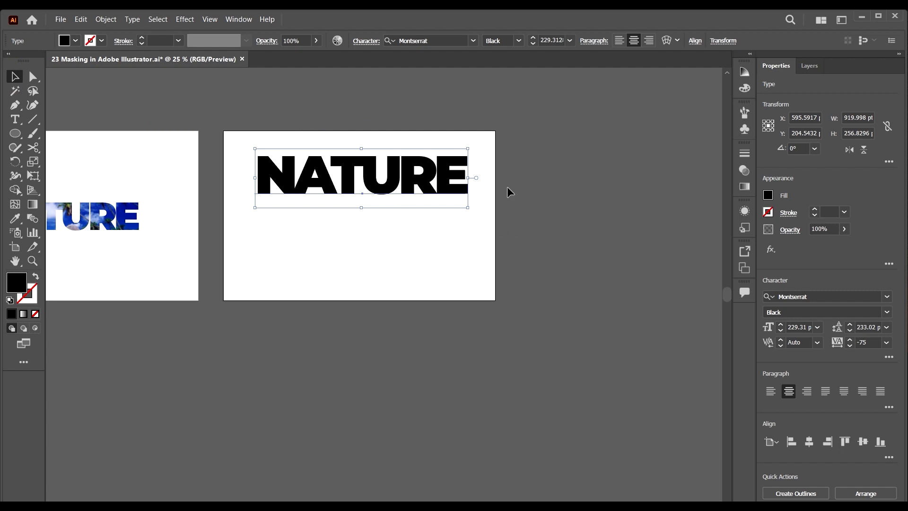
Set the new NATURE text's tracking to 50 and convert it to outlines.
{"action": "left_click", "coordinate": [886, 342]}
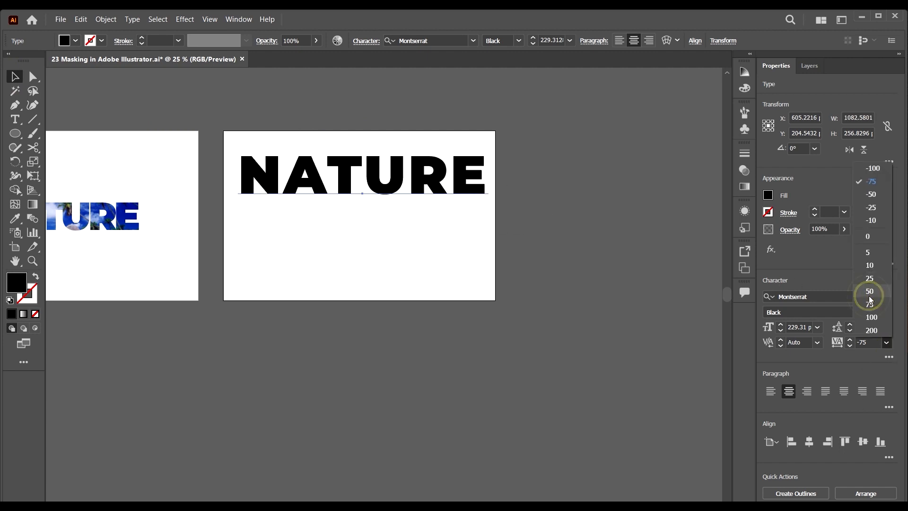
{"action": "left_click", "coordinate": [795, 493]}
{"action": "left_click", "coordinate": [391, 229]}
Ungroup the outlined NATURE letters on the third artboard and clear the selection.
{"action": "right_click", "coordinate": [475, 185]}
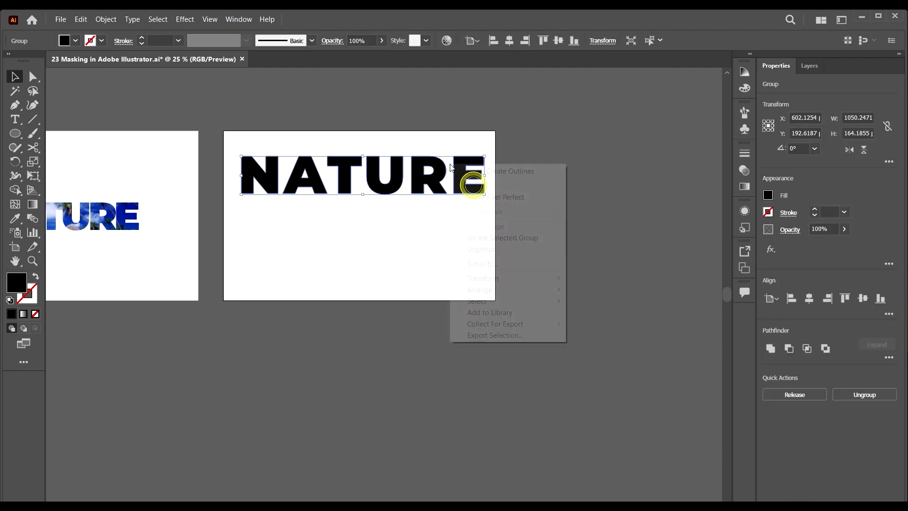
{"action": "left_click", "coordinate": [492, 249]}
{"action": "left_click", "coordinate": [462, 237]}
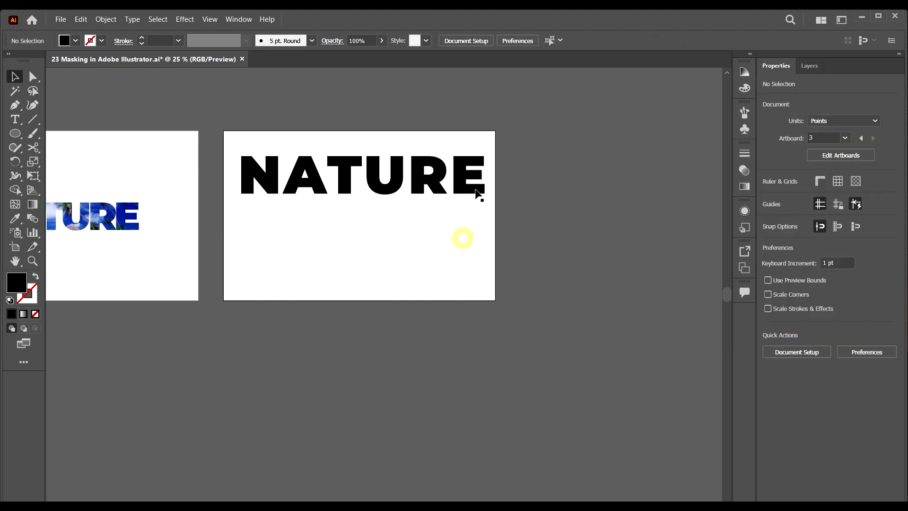
{"action": "left_click", "coordinate": [461, 167]}
{"action": "left_click_drag", "start_coordinate": [316, 174], "coordinate": [315, 253]}
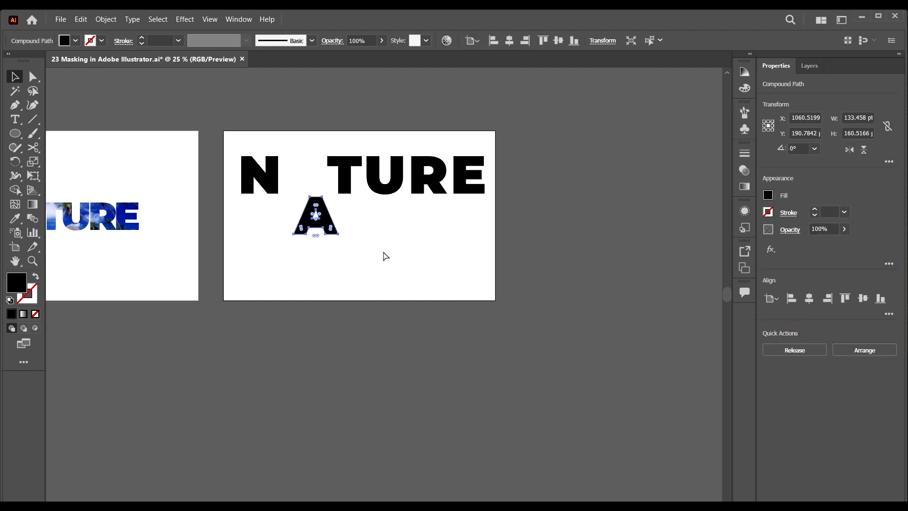
{"action": "key", "text": "ctrl+z"}
Stagger the letters A, T and U: A below and beside the N, T above the A, and U close beside the T.
{"action": "scroll", "coordinate": [319, 197], "scroll_direction": "up", "scroll_amount": 1}
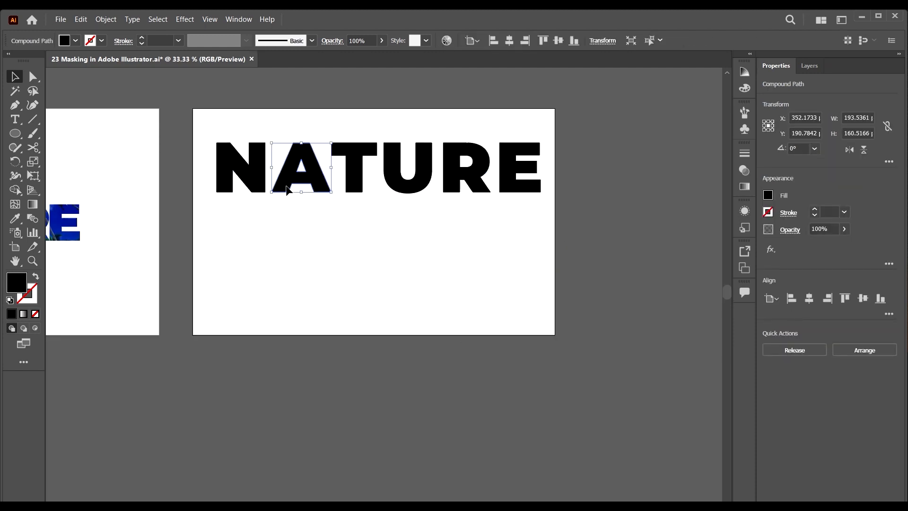
{"action": "left_click_drag", "start_coordinate": [306, 178], "coordinate": [295, 212]}
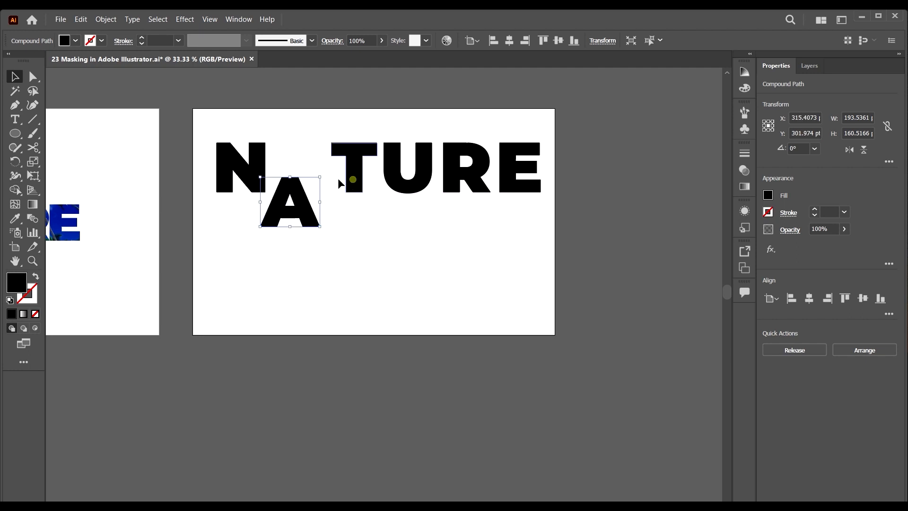
{"action": "left_click_drag", "start_coordinate": [351, 179], "coordinate": [313, 174]}
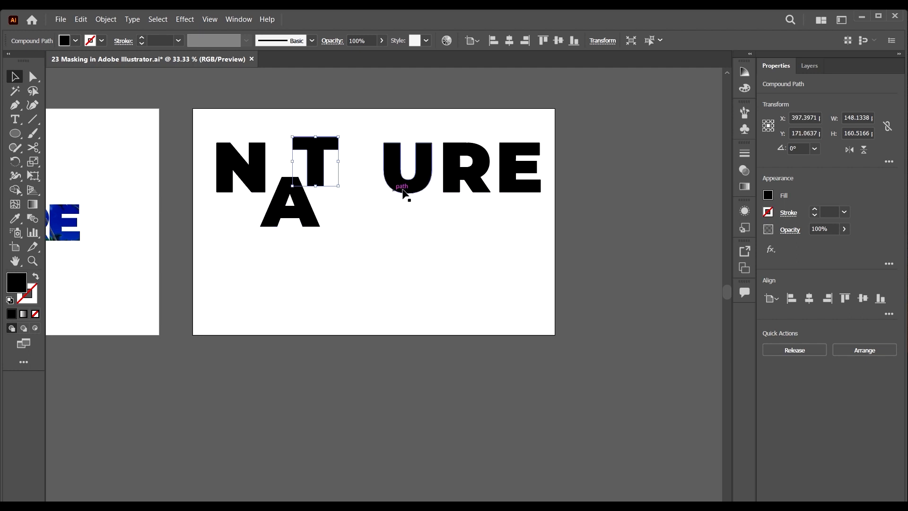
{"action": "left_click_drag", "start_coordinate": [403, 191], "coordinate": [349, 204]}
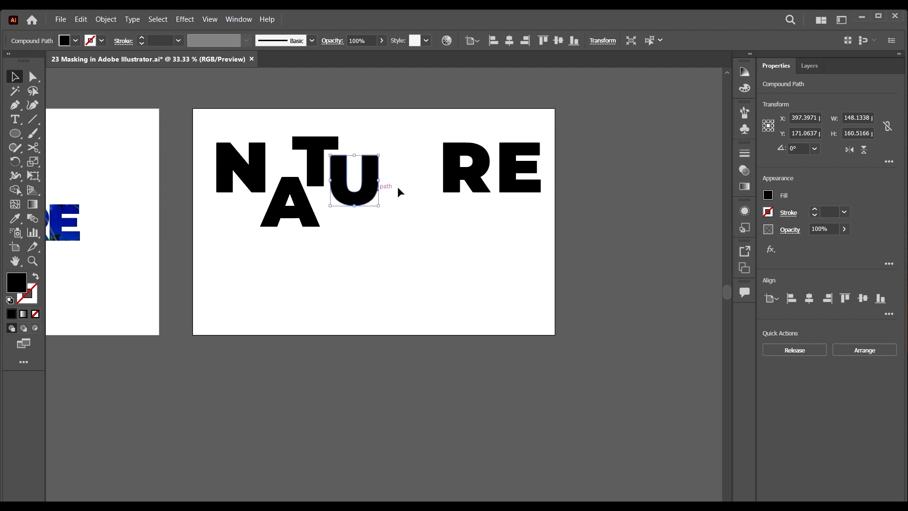
Enlarge the letter R beside the U, then move the E against the R's leg and shrink it.
{"action": "left_click_drag", "start_coordinate": [446, 175], "coordinate": [472, 222]}
{"action": "left_click_drag", "start_coordinate": [512, 187], "coordinate": [485, 205]}
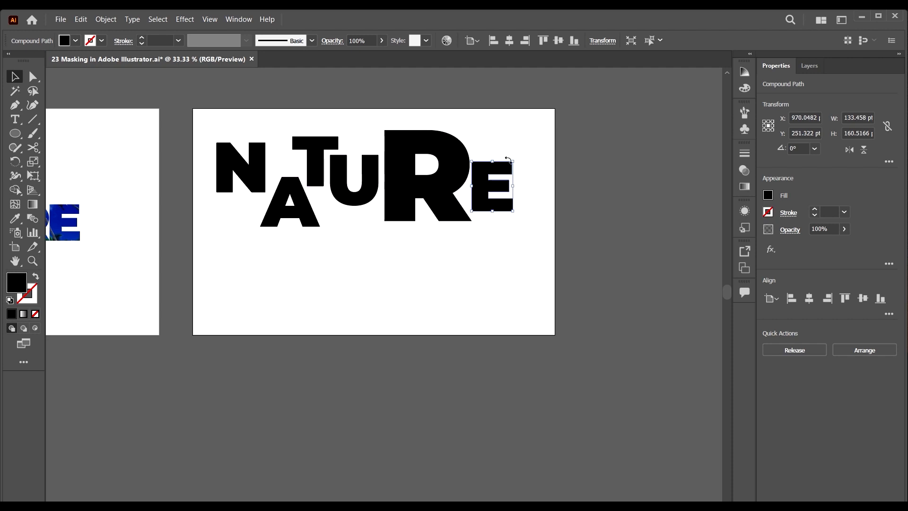
{"action": "left_click_drag", "start_coordinate": [511, 161], "coordinate": [502, 173]}
Move all the staggered letters together down and to the right, toward the middle of the artboard.
{"action": "left_click_drag", "start_coordinate": [575, 282], "coordinate": [223, 126]}
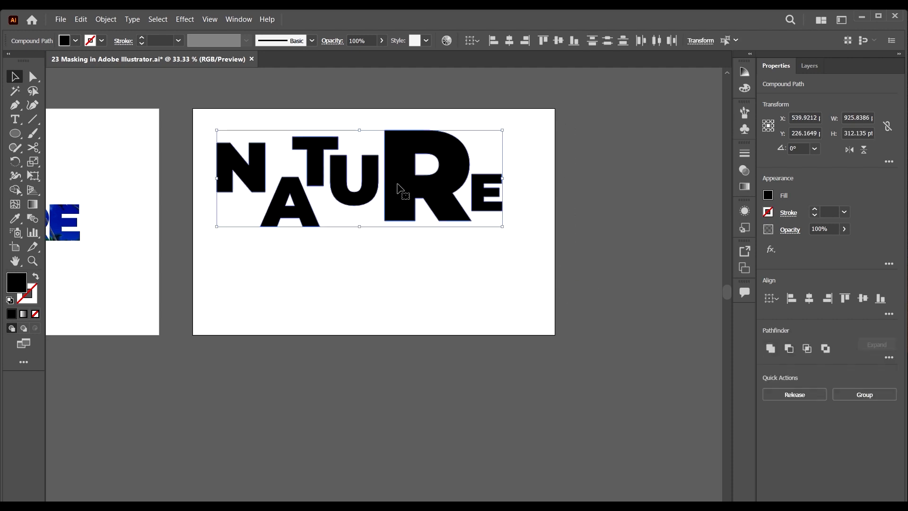
{"action": "left_click_drag", "start_coordinate": [397, 186], "coordinate": [449, 237]}
{"action": "left_click", "coordinate": [354, 214]}
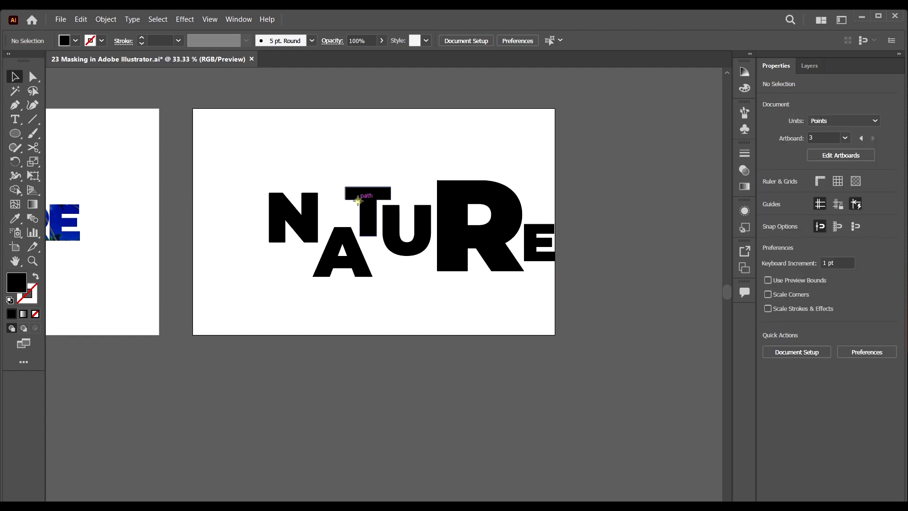
Enlarge the letter T to about 194 pt wide and 211 pt high and fit it closely against the U.
{"action": "left_click", "coordinate": [358, 200]}
{"action": "left_click_drag", "start_coordinate": [346, 191], "coordinate": [330, 171]}
{"action": "left_click_drag", "start_coordinate": [368, 208], "coordinate": [405, 232]}
{"action": "scroll", "coordinate": [440, 245], "scroll_direction": "up", "scroll_amount": 3}
{"action": "left_click", "coordinate": [381, 222], "text": "shift"}
{"action": "left_click", "coordinate": [406, 341]}
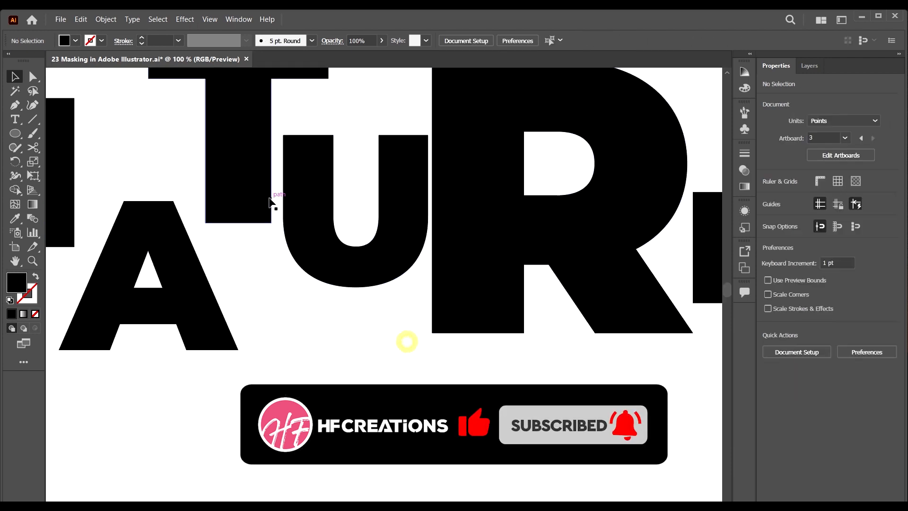
{"action": "left_click_drag", "start_coordinate": [260, 189], "coordinate": [268, 192]}
{"action": "scroll", "coordinate": [279, 322], "scroll_direction": "down", "scroll_amount": 4}
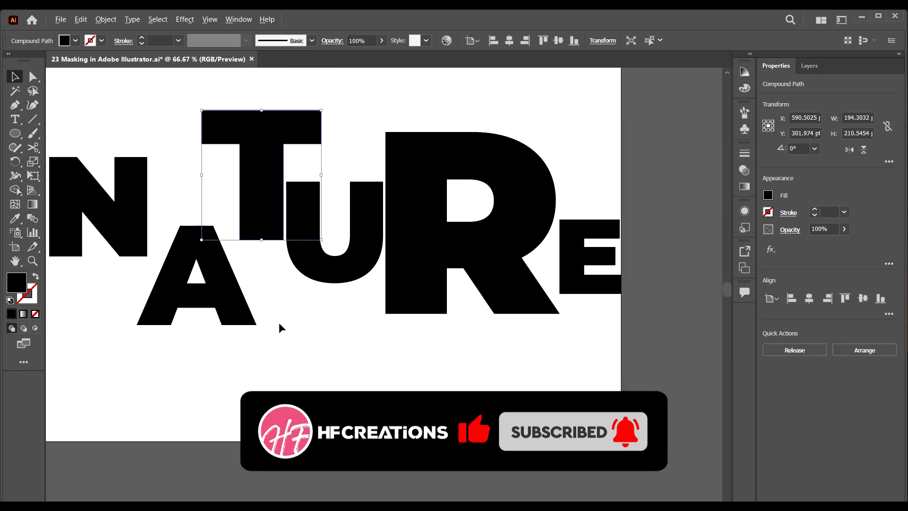
Enlarge the letter A to about 225 pt wide, filling the space under the T, and enlarge the N slightly.
{"action": "scroll", "coordinate": [280, 307], "scroll_direction": "up", "scroll_amount": 2}
{"action": "left_click", "coordinate": [226, 300]}
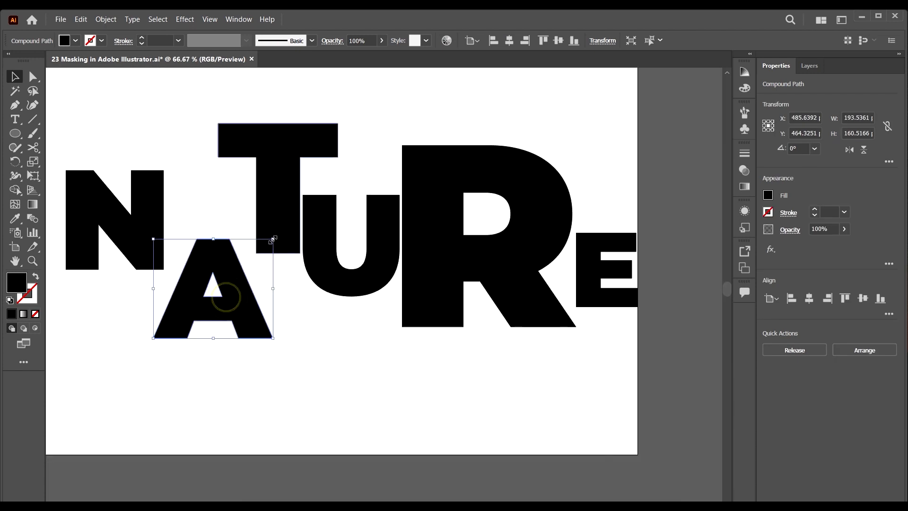
{"action": "left_click_drag", "start_coordinate": [272, 239], "coordinate": [292, 222]}
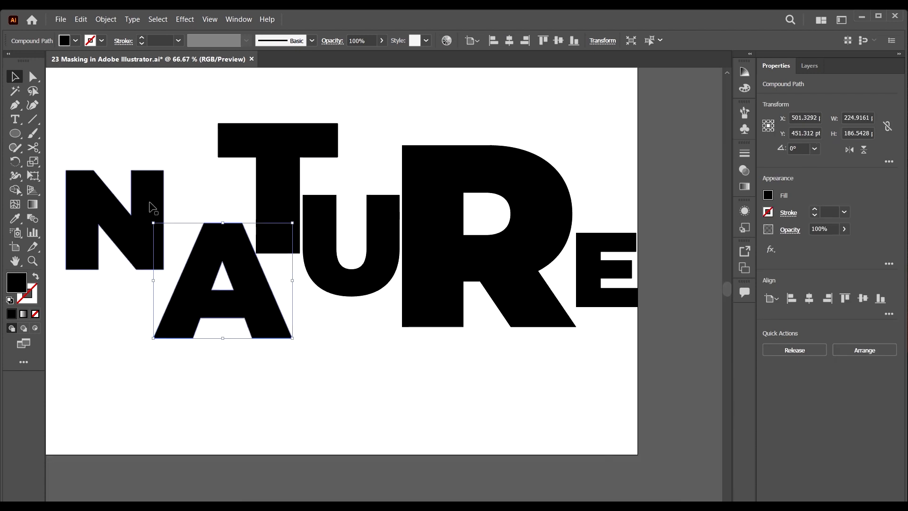
{"action": "left_click", "coordinate": [150, 174]}
{"action": "left_click_drag", "start_coordinate": [164, 169], "coordinate": [179, 187]}
Move the whole letter arrangement left toward the artboard's center and scale it up slightly.
{"action": "key", "text": "ctrl+minus"}
{"action": "left_click", "coordinate": [324, 303]}
{"action": "left_click_drag", "start_coordinate": [458, 336], "coordinate": [117, 197]}
{"action": "left_click_drag", "start_coordinate": [342, 254], "coordinate": [311, 254]}
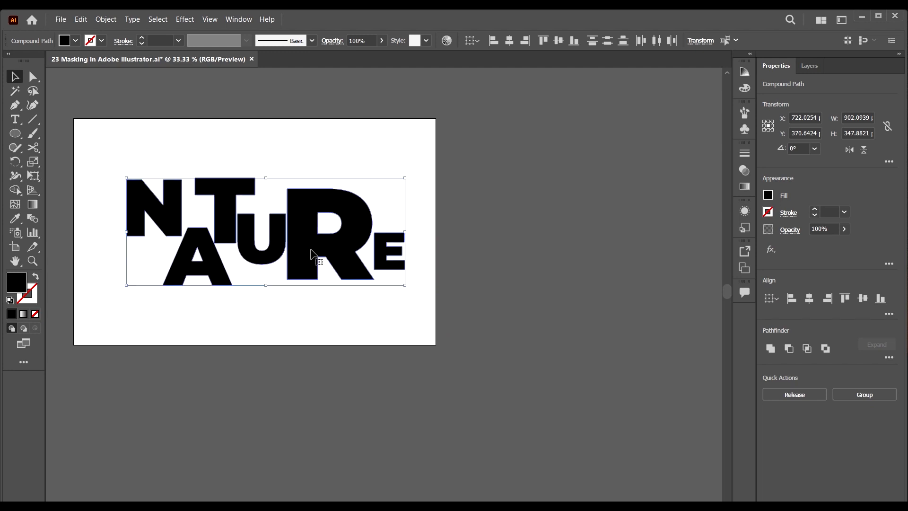
{"action": "left_click_drag", "start_coordinate": [405, 285], "coordinate": [411, 293]}
{"action": "left_click", "coordinate": [463, 331]}
Place the linked Nature image over the third artboard at about 1173 by 733 pt, covering it completely.
{"action": "scroll", "coordinate": [507, 268], "scroll_direction": "left", "scroll_amount": 3}
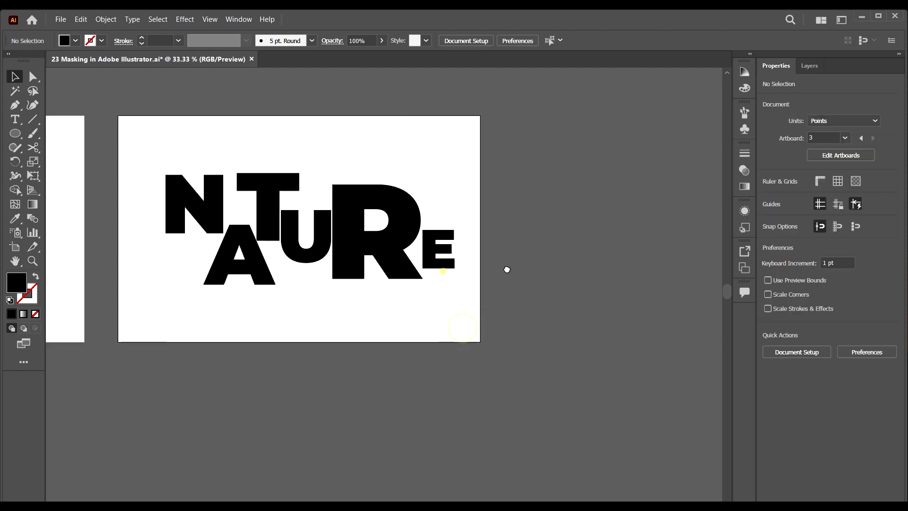
{"action": "left_click", "coordinate": [61, 19]}
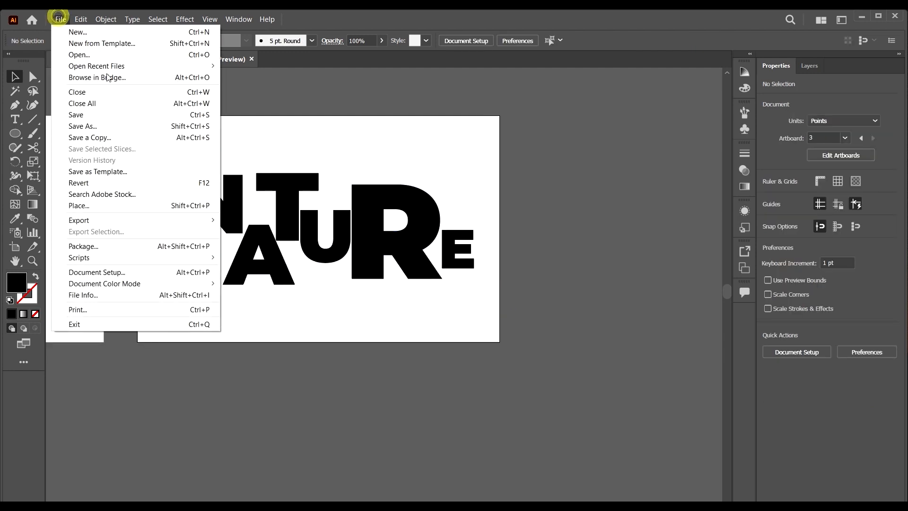
{"action": "left_click", "coordinate": [115, 206]}
{"action": "left_click", "coordinate": [269, 111]}
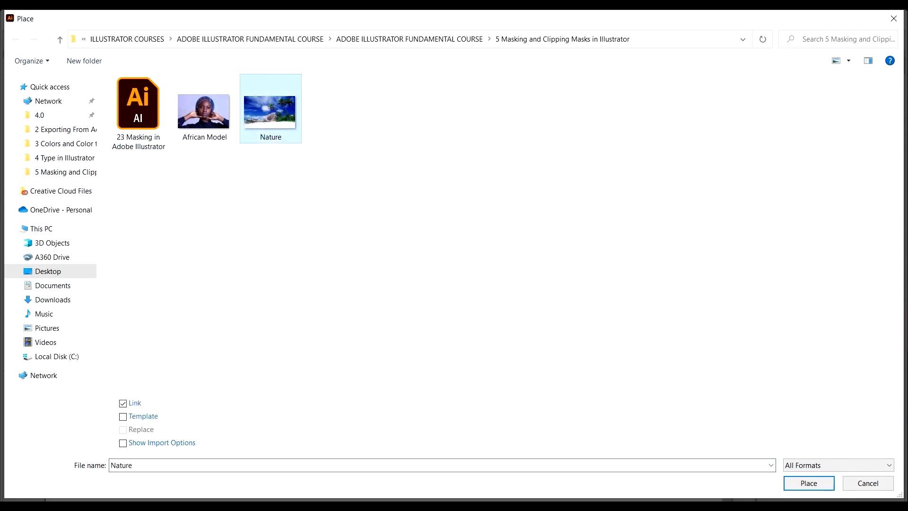
{"action": "left_click", "coordinate": [809, 487]}
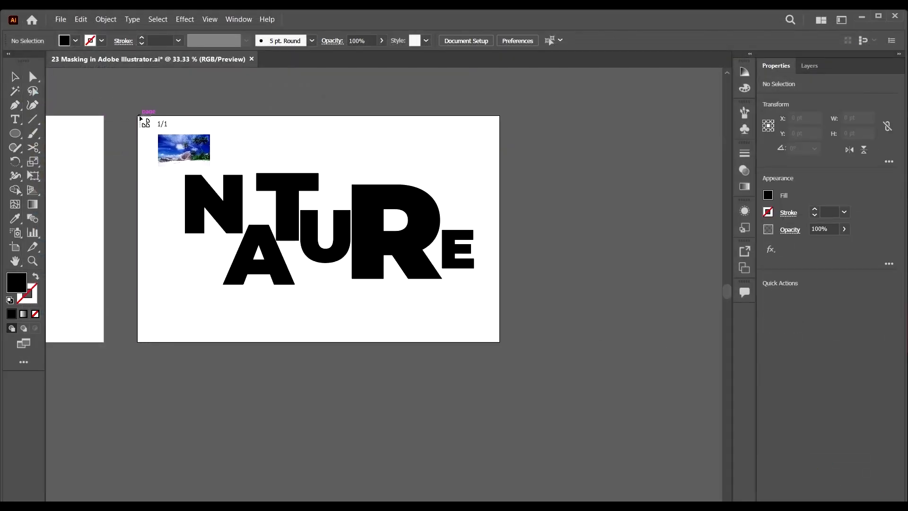
{"action": "left_click_drag", "start_coordinate": [140, 119], "coordinate": [501, 341]}
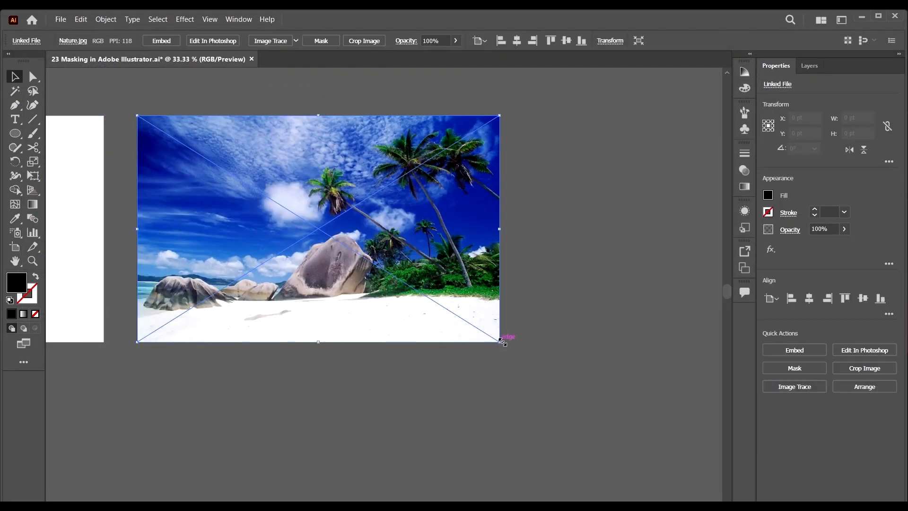
{"action": "left_click", "coordinate": [572, 339]}
Send the Nature photo behind the letters and try to make a clipping mask from the photo and all the separate letters.
{"action": "right_click", "coordinate": [489, 256]}
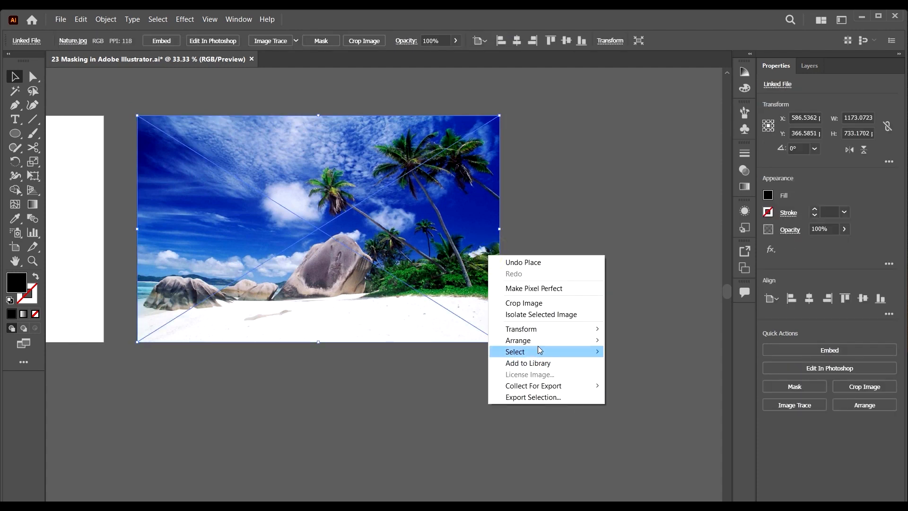
{"action": "mouse_move", "coordinate": [535, 340]}
{"action": "left_click", "coordinate": [629, 373]}
{"action": "left_click_drag", "start_coordinate": [590, 380], "coordinate": [156, 111]}
{"action": "key", "text": "ctrl+7"}
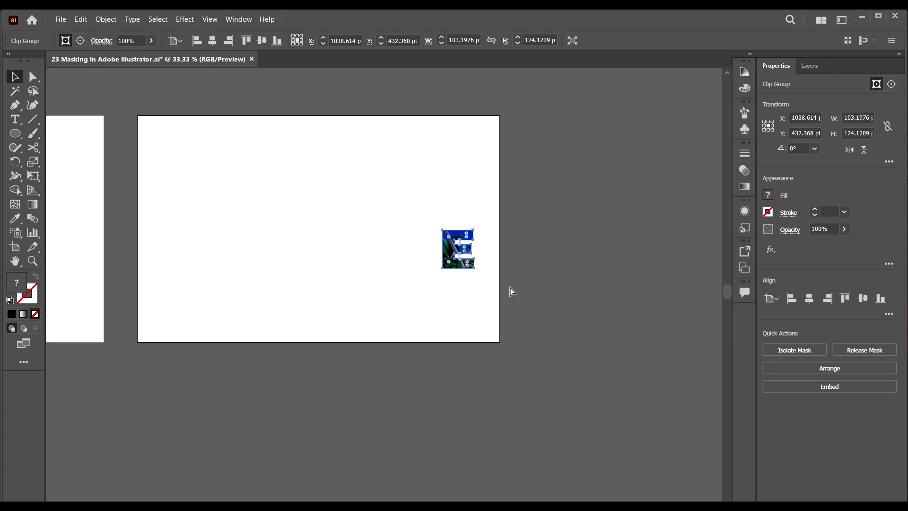
Try a clipping mask from the photo and the separate letters, and undo the mask.
{"action": "key", "text": "ctrl+7"}
{"action": "left_click", "coordinate": [489, 287]}
{"action": "key", "text": "ctrl+z"}
{"action": "left_click", "coordinate": [554, 273]}
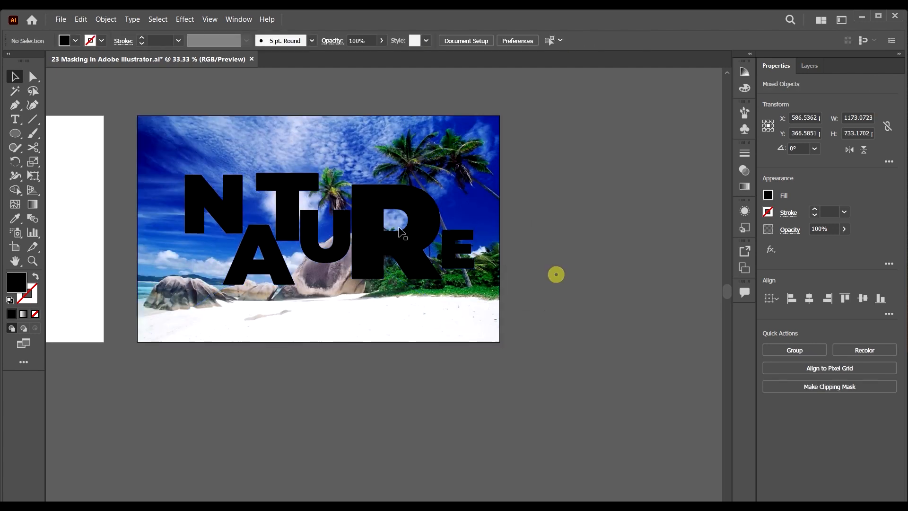
{"action": "scroll", "coordinate": [445, 199], "scroll_direction": "up", "scroll_amount": 1}
{"action": "scroll", "coordinate": [355, 194], "scroll_direction": "left", "scroll_amount": 1}
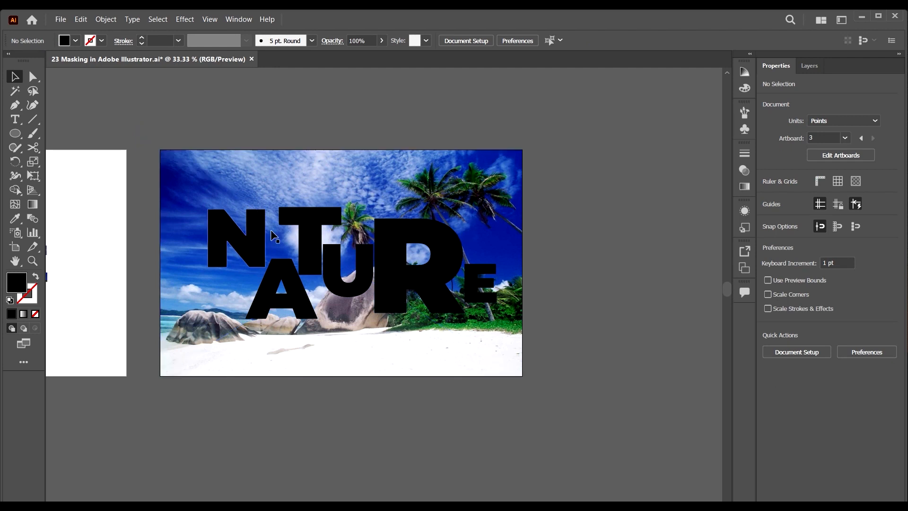
Move the N up and right beside the T, and shrink the A to about 177 by 147 pt.
{"action": "left_click", "coordinate": [264, 244]}
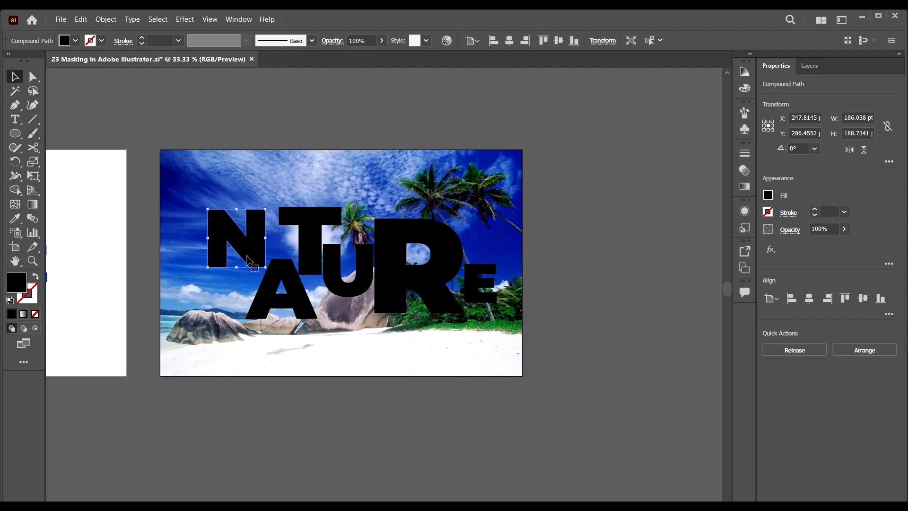
{"action": "mouse_move", "coordinate": [263, 247]}
{"action": "left_mouse_down"}
{"action": "mouse_move", "coordinate": [266, 233]}
{"action": "mouse_move", "coordinate": [275, 236]}
{"action": "left_mouse_up"}
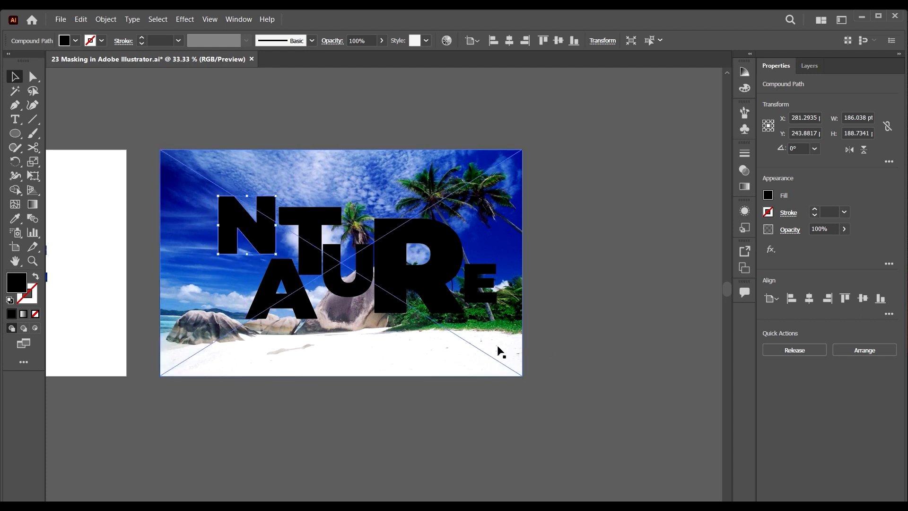
{"action": "left_click", "coordinate": [289, 302]}
{"action": "left_click_drag", "start_coordinate": [248, 320], "coordinate": [299, 293]}
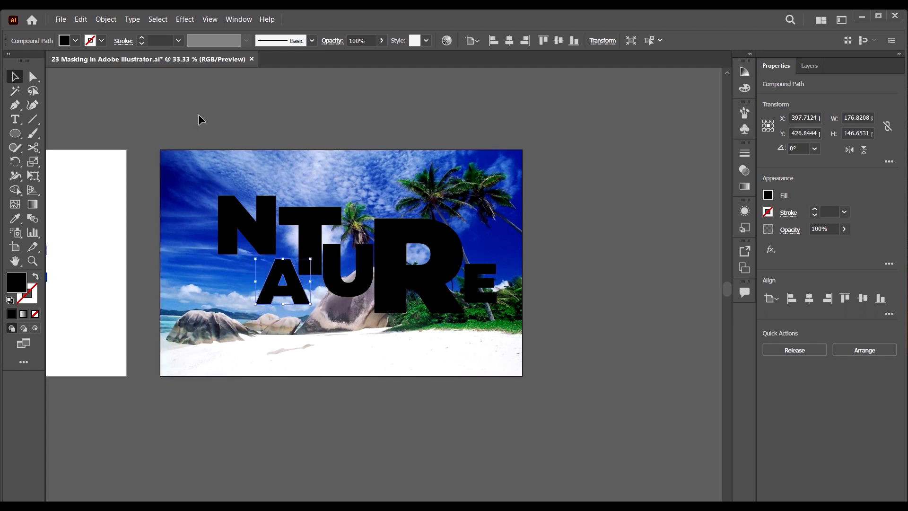
Enlarge the N to about 208 by 211 pt and nudge the A slightly upward.
{"action": "left_click", "coordinate": [228, 220]}
{"action": "left_click_drag", "start_coordinate": [218, 195], "coordinate": [211, 189]}
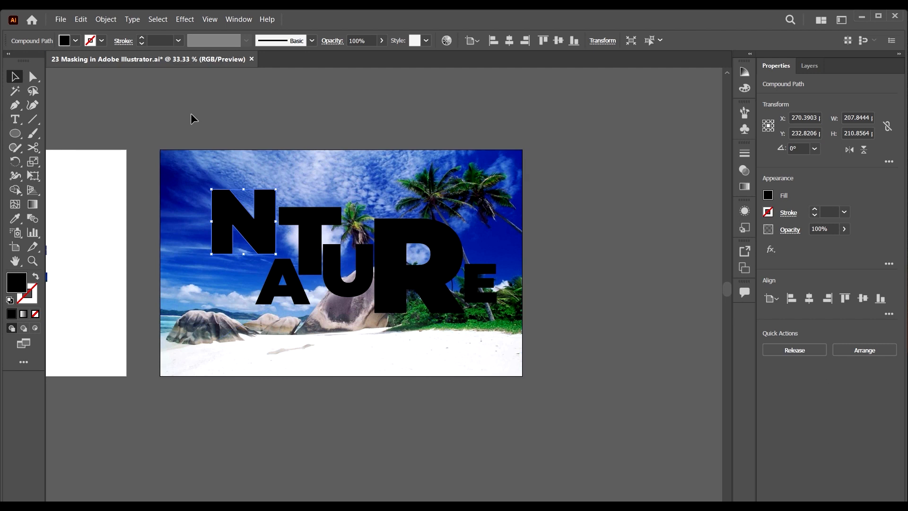
{"action": "left_click_drag", "start_coordinate": [292, 282], "coordinate": [292, 279]}
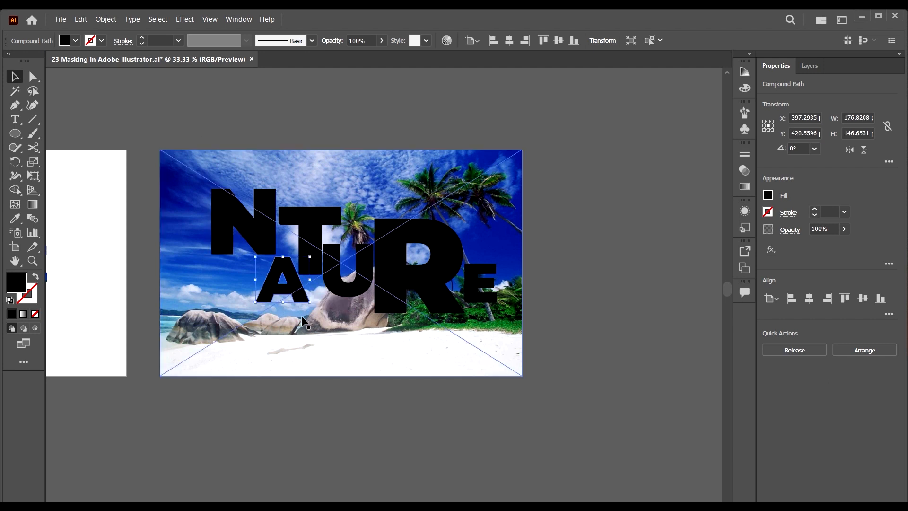
Select all the letters without the photo and scale them up together to about 1143 by 496 pt, nearly filling the artboard's width.
{"action": "left_click_drag", "start_coordinate": [501, 358], "coordinate": [500, 356]}
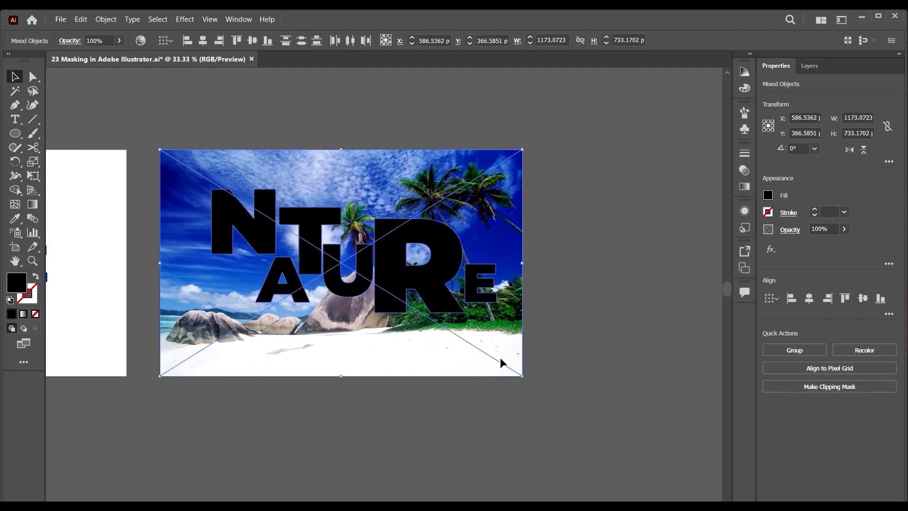
{"action": "key", "text": "ctrl+8"}
{"action": "left_click_drag", "start_coordinate": [496, 189], "coordinate": [515, 180]}
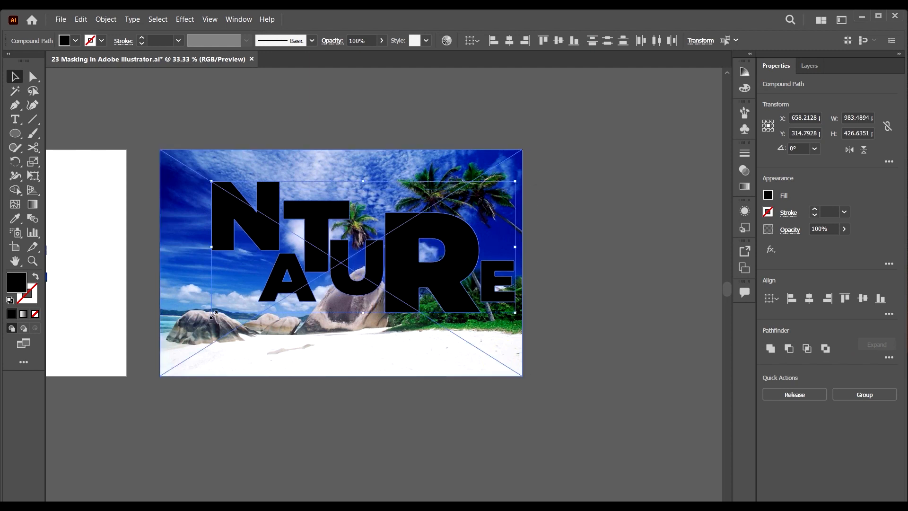
{"action": "left_click_drag", "start_coordinate": [213, 314], "coordinate": [178, 327]}
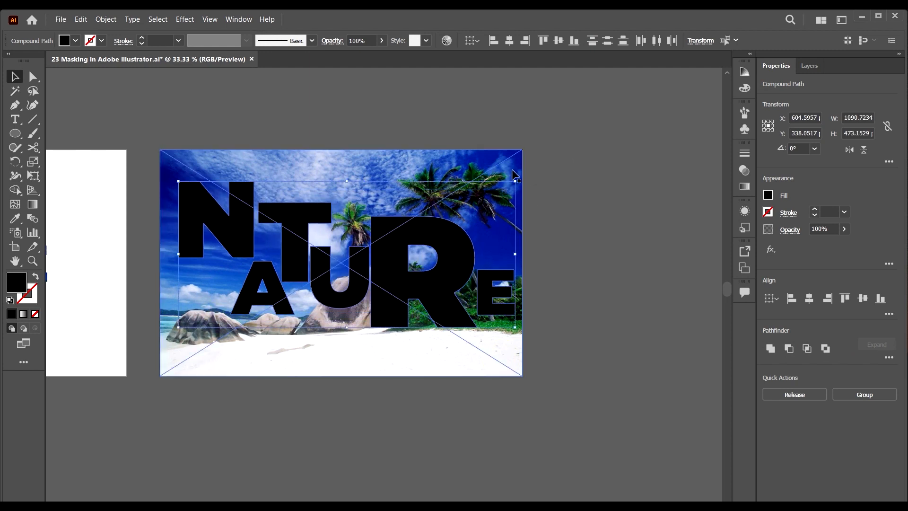
{"action": "left_click_drag", "start_coordinate": [515, 180], "coordinate": [519, 174]}
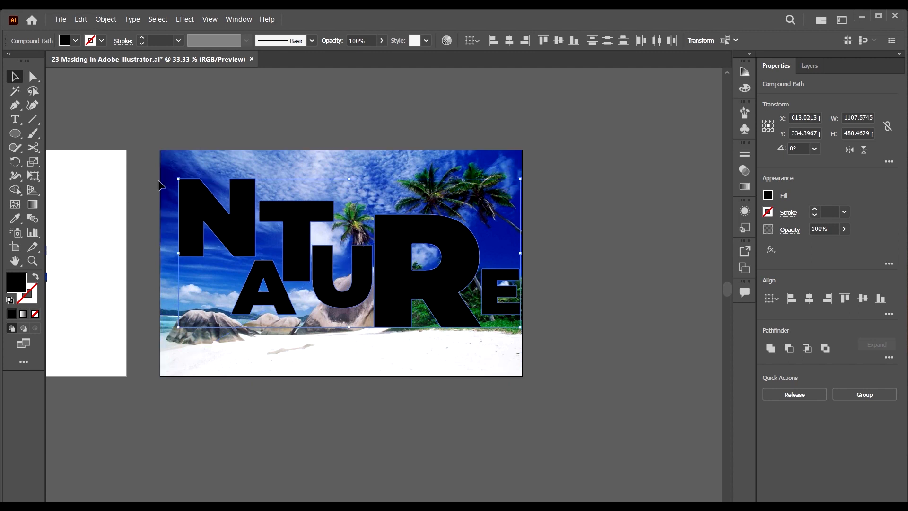
{"action": "left_click_drag", "start_coordinate": [178, 179], "coordinate": [166, 162]}
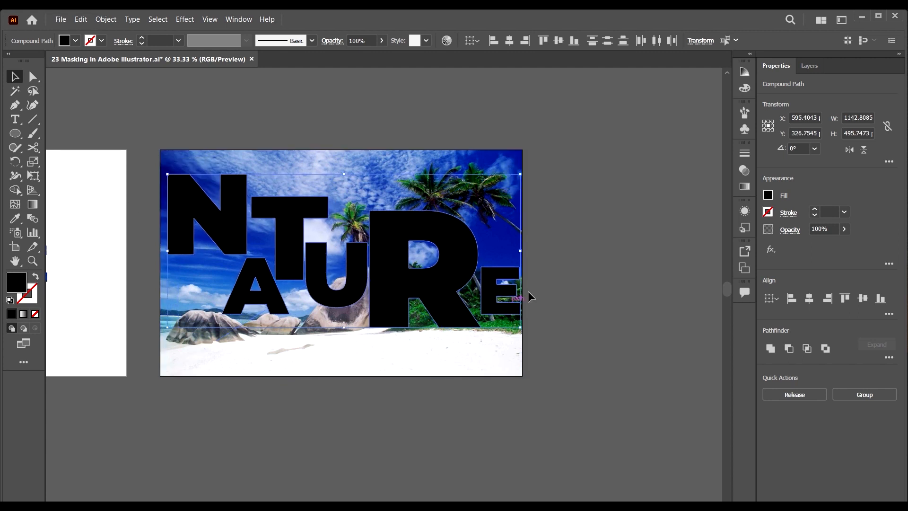
{"action": "left_click", "coordinate": [567, 254]}
Enlarge the R to about 405 by 423 pt, and move both the R and the E upward.
{"action": "left_click", "coordinate": [446, 233]}
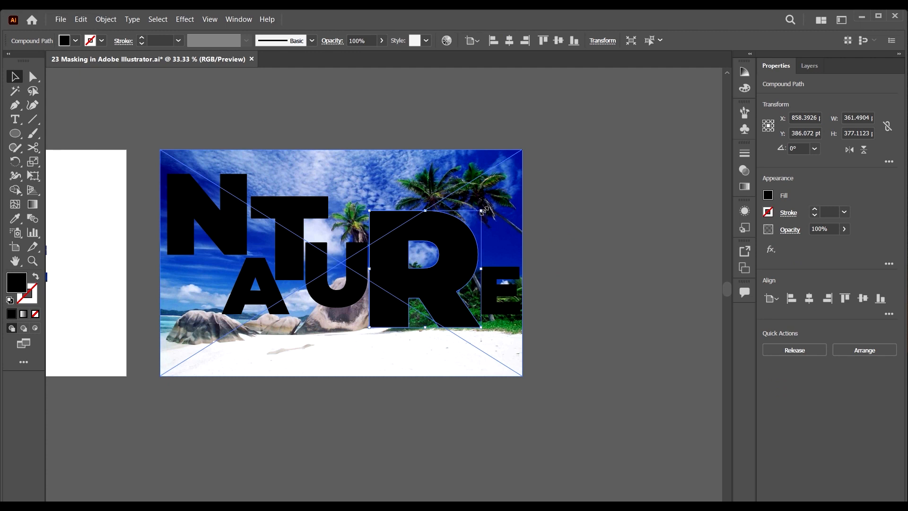
{"action": "left_click_drag", "start_coordinate": [483, 210], "coordinate": [497, 196]}
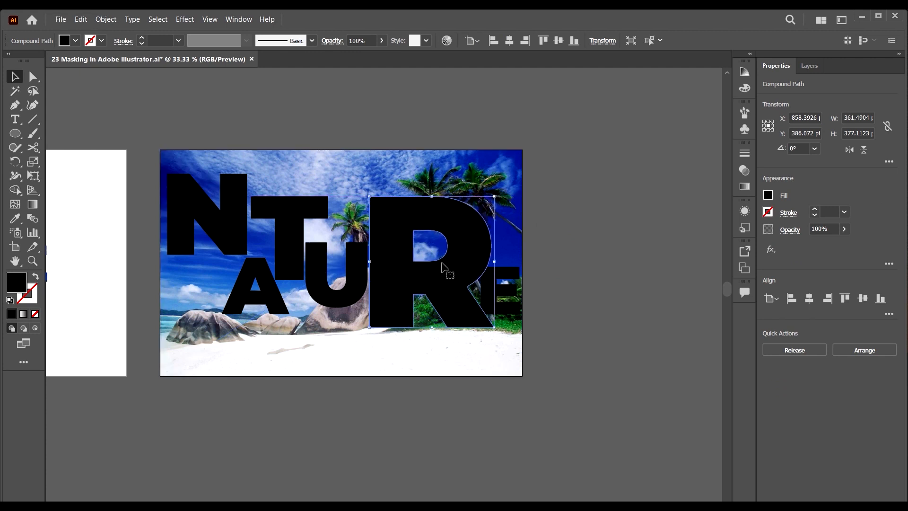
{"action": "mouse_move", "coordinate": [443, 267]}
{"action": "left_mouse_down"}
{"action": "mouse_move", "coordinate": [432, 269]}
{"action": "mouse_move", "coordinate": [432, 254]}
{"action": "left_mouse_up"}
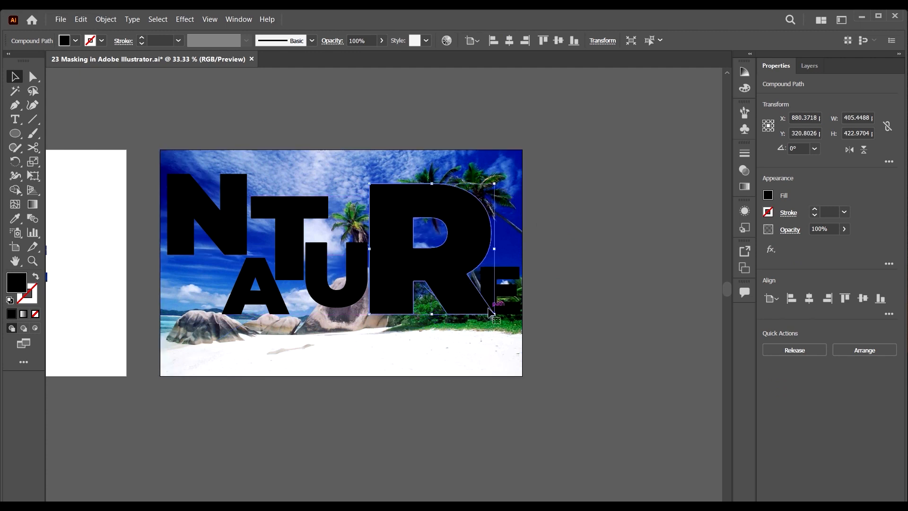
{"action": "left_click", "coordinate": [511, 279]}
{"action": "mouse_move", "coordinate": [503, 287]}
{"action": "left_mouse_down"}
{"action": "mouse_move", "coordinate": [524, 313]}
{"action": "mouse_move", "coordinate": [490, 292]}
{"action": "left_mouse_up"}
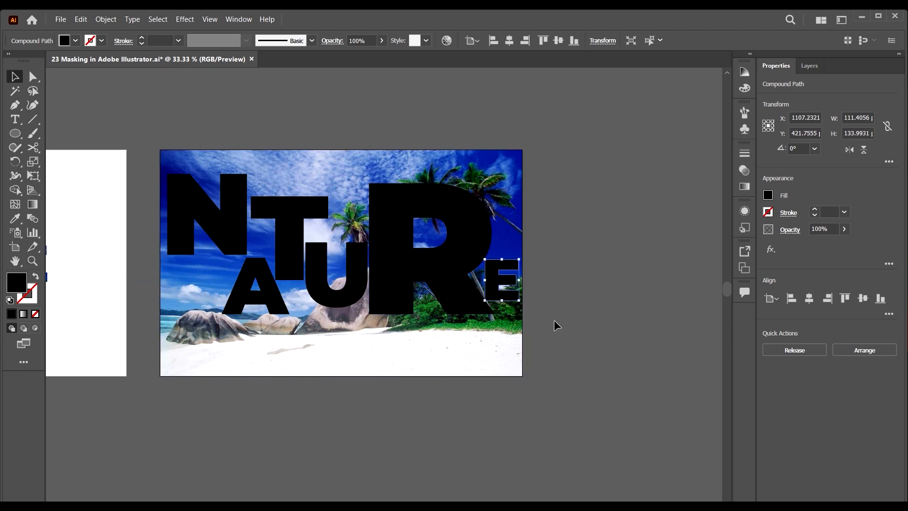
Select all the letters without the photo and combine them into one compound path.
{"action": "left_click", "coordinate": [580, 355]}
{"action": "scroll", "coordinate": [567, 365], "scroll_direction": "up", "scroll_amount": 1}
{"action": "key", "text": "ctrl+a"}
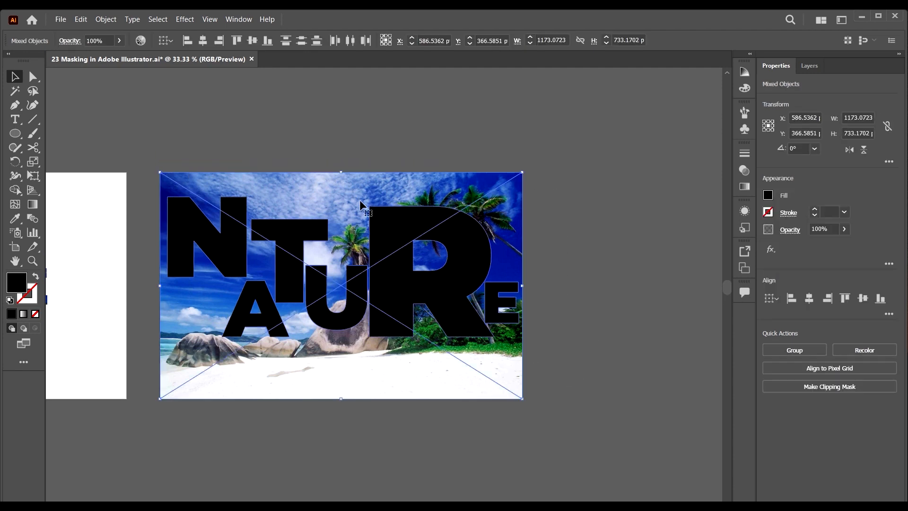
{"action": "left_click", "coordinate": [581, 371]}
{"action": "key", "text": "ctrl+a"}
{"action": "key", "text": "ctrl+8"}
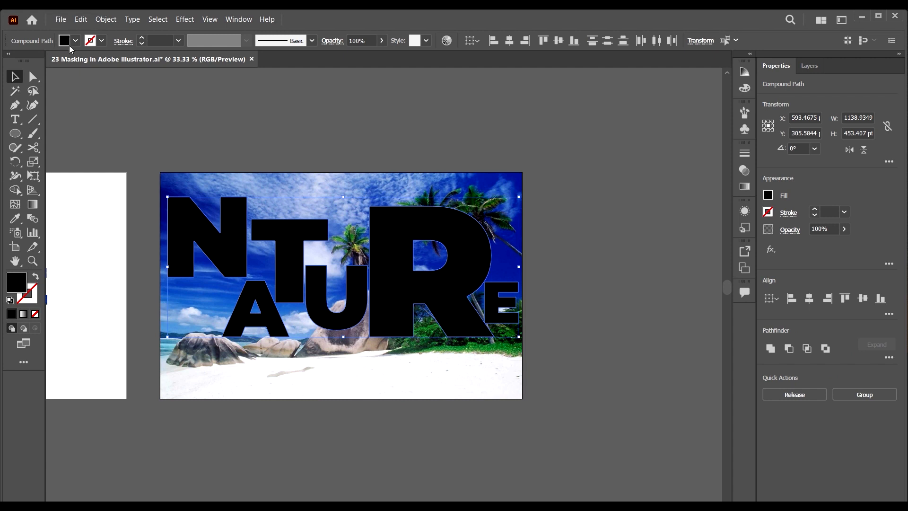
{"action": "left_click", "coordinate": [106, 19]}
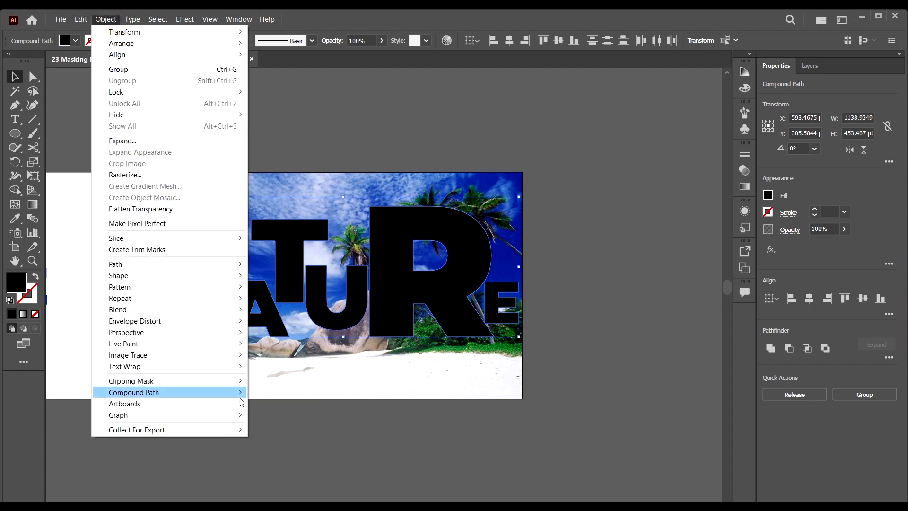
{"action": "mouse_move", "coordinate": [156, 397]}
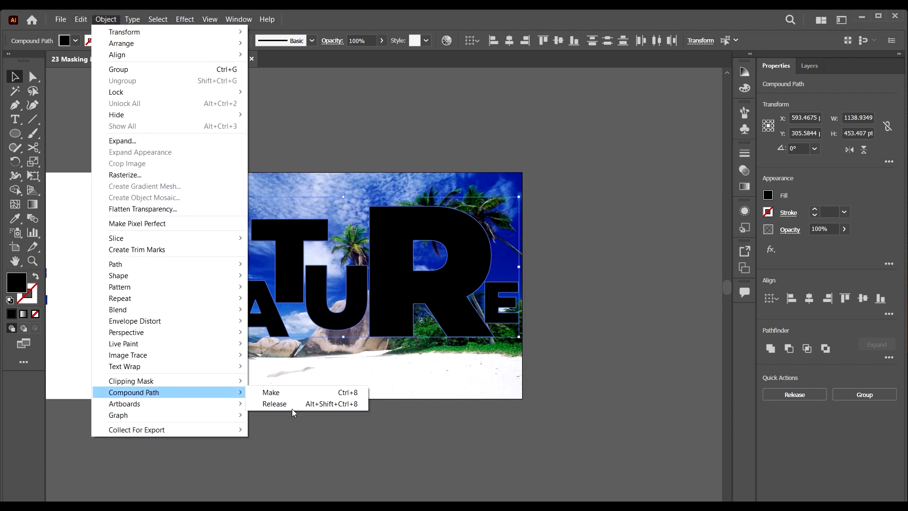
{"action": "left_click", "coordinate": [273, 392]}
{"action": "left_click", "coordinate": [600, 257]}
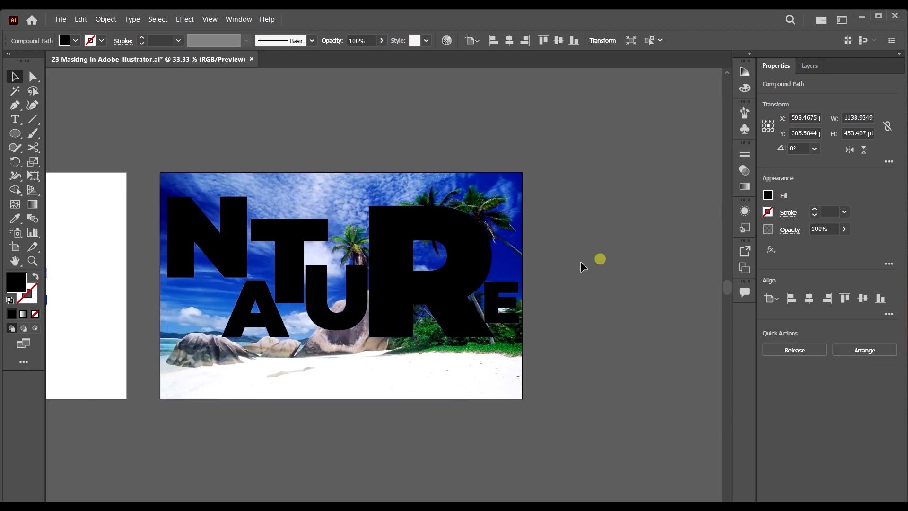
Move the combined letters up and off the photo as a test, and undo both moves.
{"action": "left_click_drag", "start_coordinate": [465, 275], "coordinate": [615, 179]}
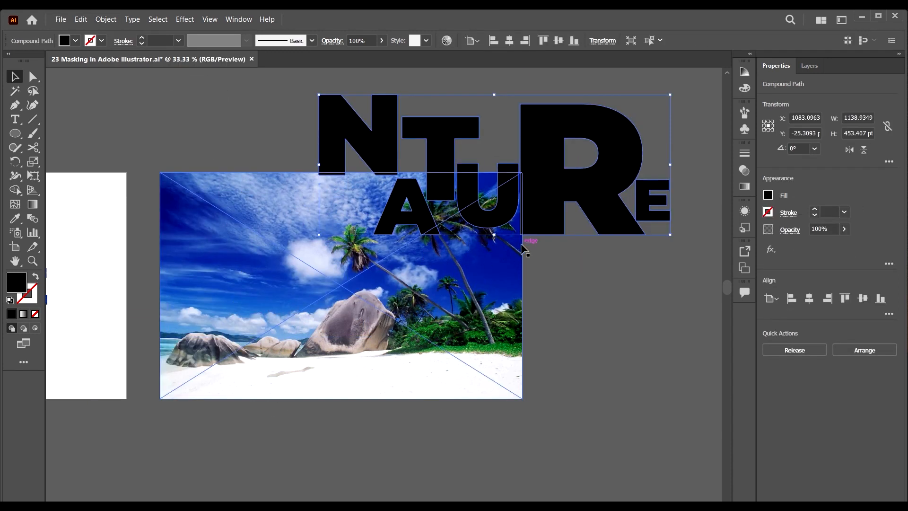
{"action": "left_click_drag", "start_coordinate": [543, 215], "coordinate": [613, 190]}
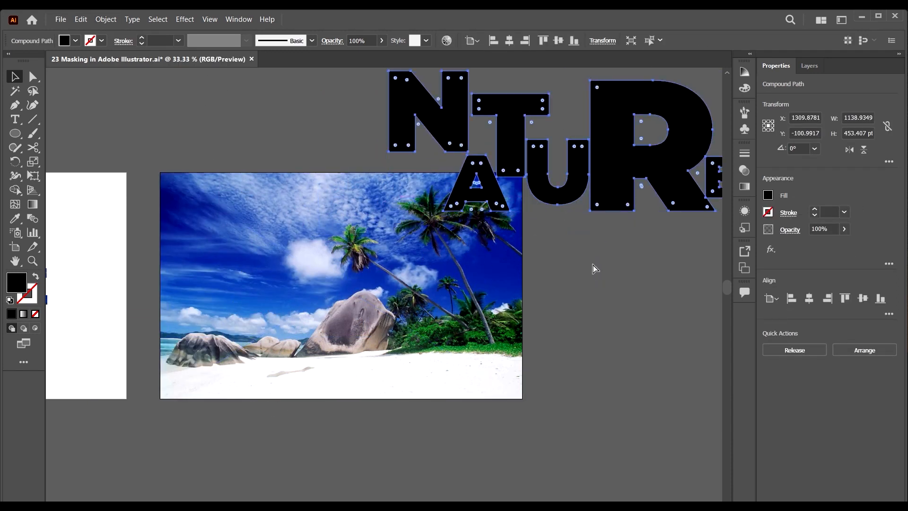
{"action": "key", "text": "ctrl+z"}
{"action": "key", "text": "ctrl+z"}
{"action": "left_click", "coordinate": [575, 250]}
Select the compound letters together with the Nature photo and make a clipping mask from them.
{"action": "left_click", "coordinate": [493, 261]}
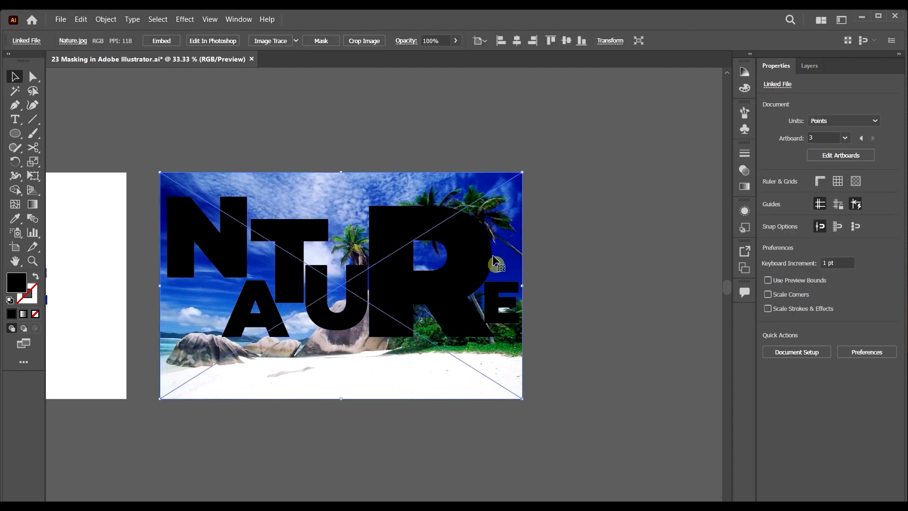
{"action": "left_click", "coordinate": [492, 262]}
{"action": "left_click", "coordinate": [472, 247], "text": "shift"}
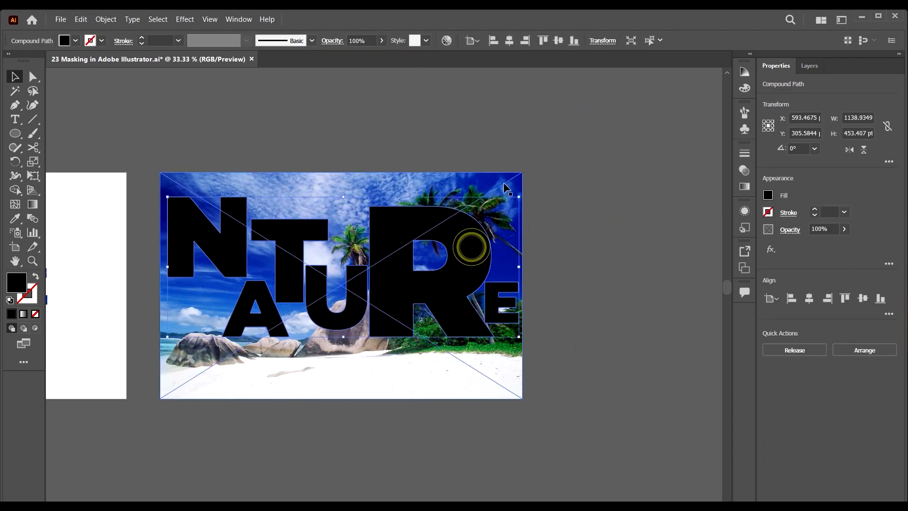
{"action": "left_click", "coordinate": [502, 184], "text": "shift"}
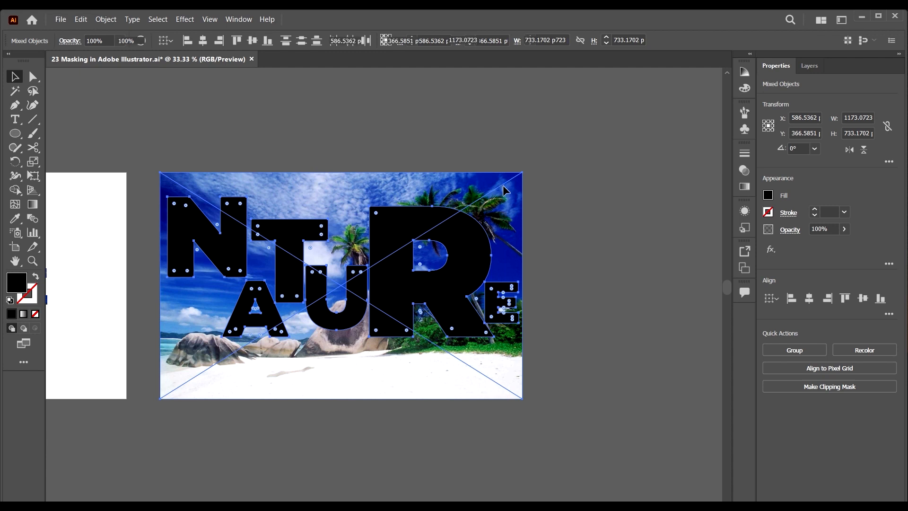
{"action": "key", "text": "ctrl+7"}
{"action": "left_click", "coordinate": [612, 272]}
Scale down the photo-filled letter arrangement and position it around the center of the third artboard.
{"action": "scroll", "coordinate": [544, 283], "scroll_direction": "down", "scroll_amount": 2}
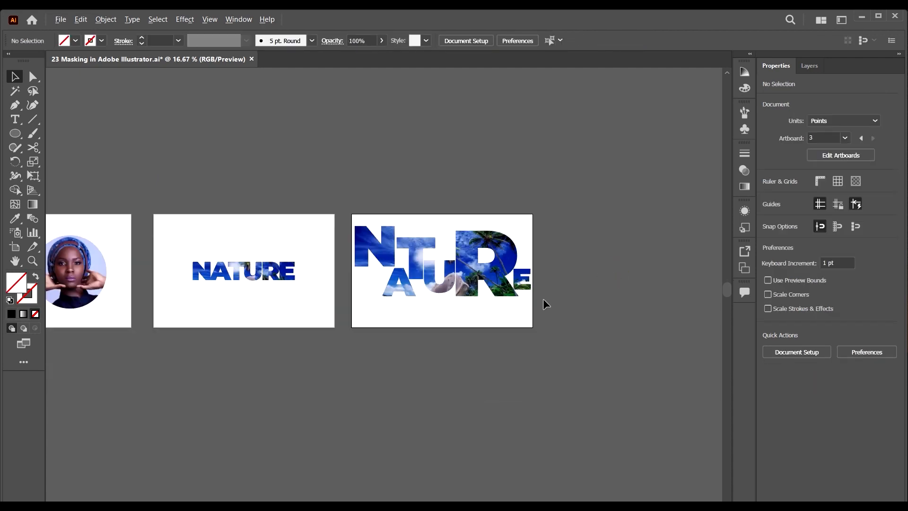
{"action": "scroll", "coordinate": [543, 299], "scroll_direction": "up", "scroll_amount": 1}
{"action": "left_click", "coordinate": [512, 280]}
{"action": "left_click_drag", "start_coordinate": [527, 293], "coordinate": [498, 299]}
{"action": "left_click", "coordinate": [555, 339]}
{"action": "scroll", "coordinate": [433, 244], "scroll_direction": "up", "scroll_amount": 3}
{"action": "scroll", "coordinate": [438, 251], "scroll_direction": "down", "scroll_amount": 2}
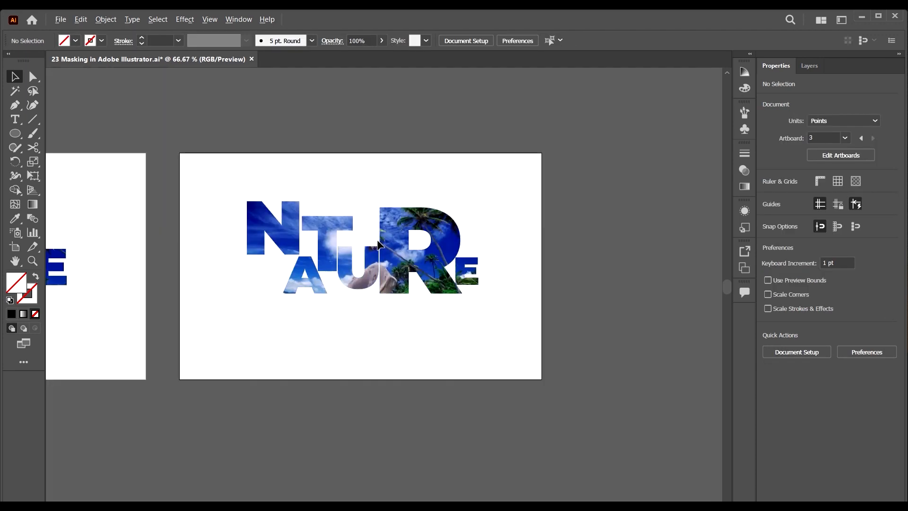
{"action": "mouse_move", "coordinate": [443, 268]}
{"action": "left_mouse_down"}
{"action": "mouse_move", "coordinate": [447, 291]}
{"action": "mouse_move", "coordinate": [445, 284]}
{"action": "left_mouse_up"}
{"action": "left_click", "coordinate": [558, 321]}
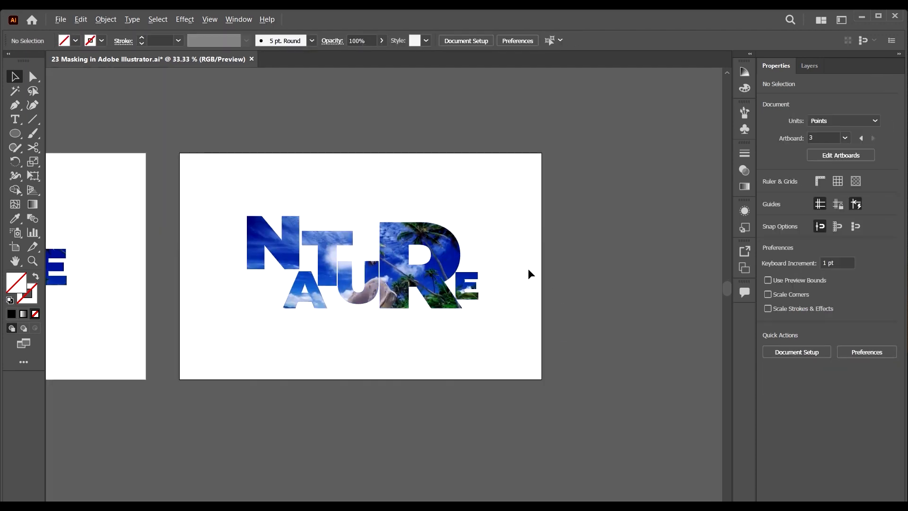
Draw a closed, curved freeform shape with the Pen tool below the FASHION WEEK artboard.
{"action": "scroll", "coordinate": [539, 269], "scroll_direction": "down", "scroll_amount": 3}
{"action": "scroll", "coordinate": [331, 272], "scroll_direction": "up", "scroll_amount": 1}
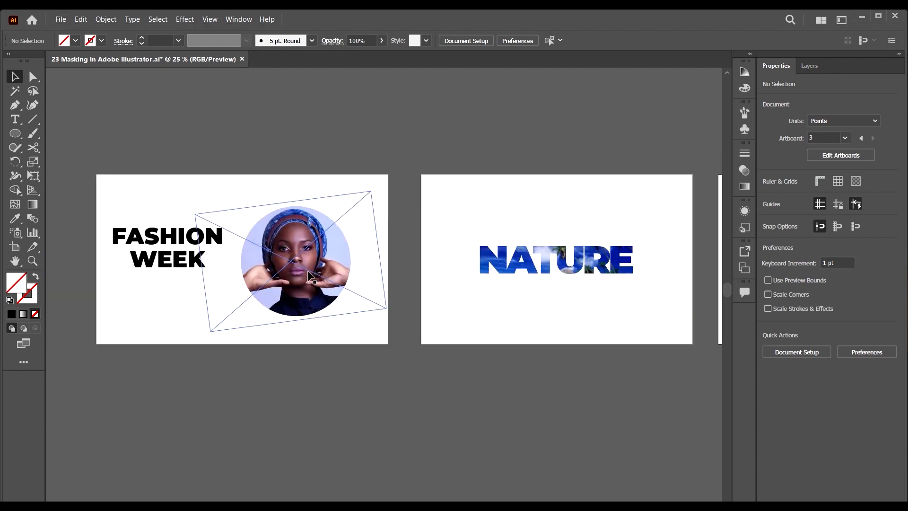
{"action": "scroll", "coordinate": [239, 265], "scroll_direction": "left", "scroll_amount": 2}
{"action": "scroll", "coordinate": [379, 360], "scroll_direction": "down", "scroll_amount": 2}
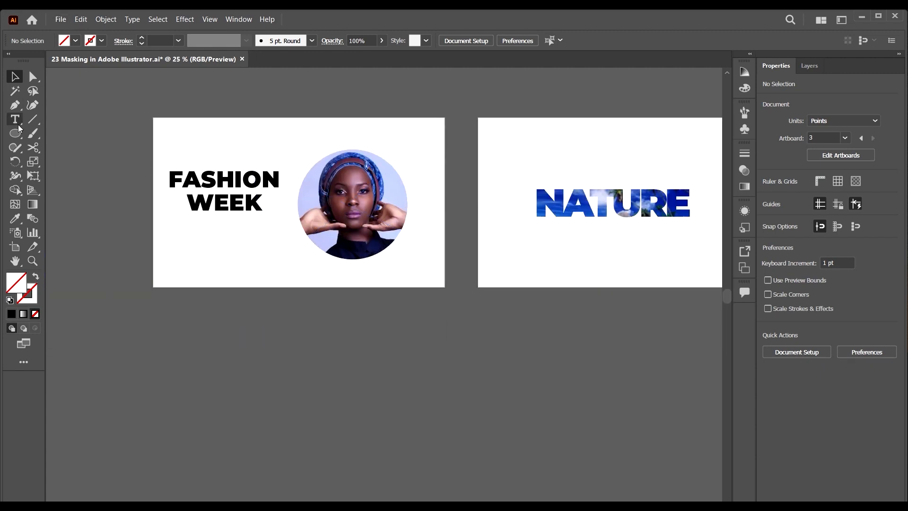
{"action": "left_click", "coordinate": [332, 397]}
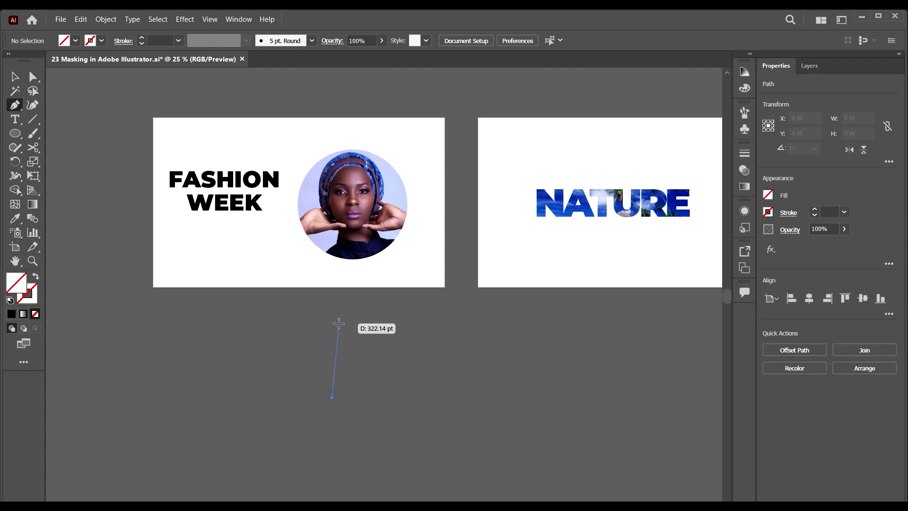
{"action": "left_click_drag", "start_coordinate": [355, 306], "coordinate": [375, 310]}
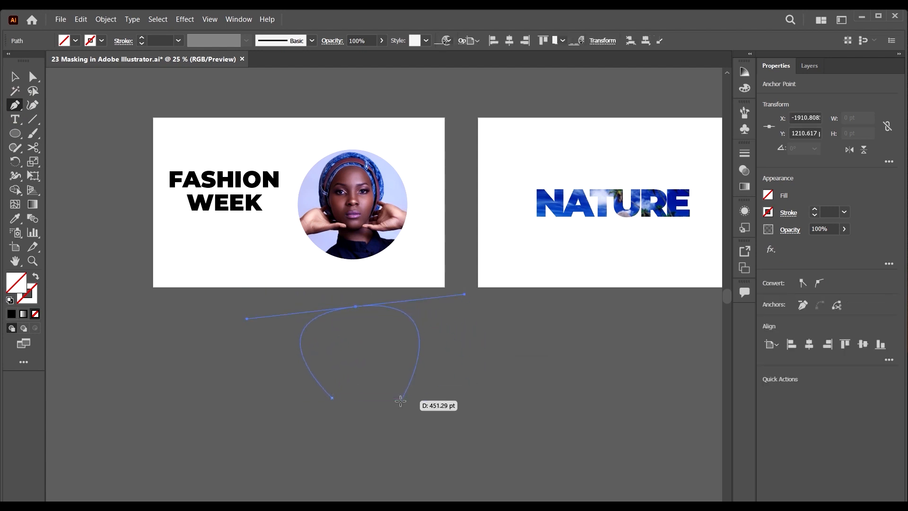
{"action": "left_click", "coordinate": [420, 386]}
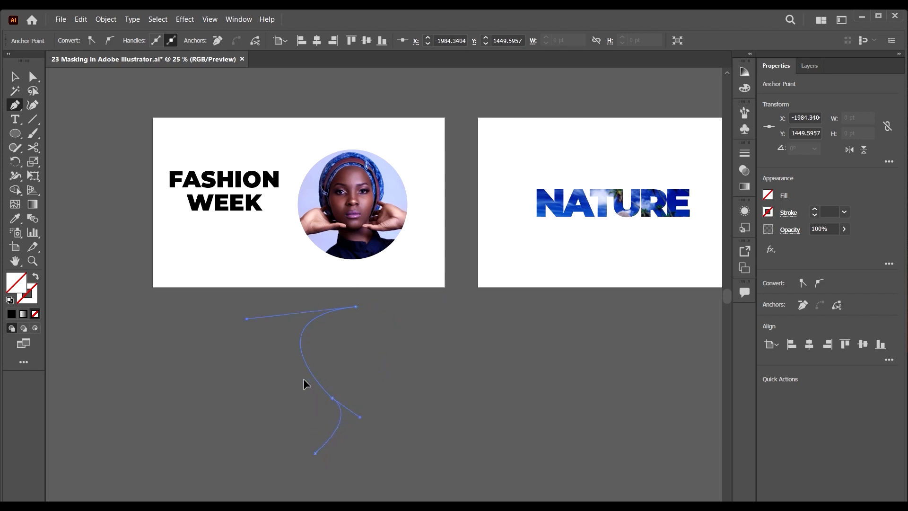
Refine the freeform shape's inner curve by shifting its side anchor point inward and adjusting the direction handle.
{"action": "left_click_drag", "start_coordinate": [304, 379], "coordinate": [325, 370]}
{"action": "key", "text": "a"}
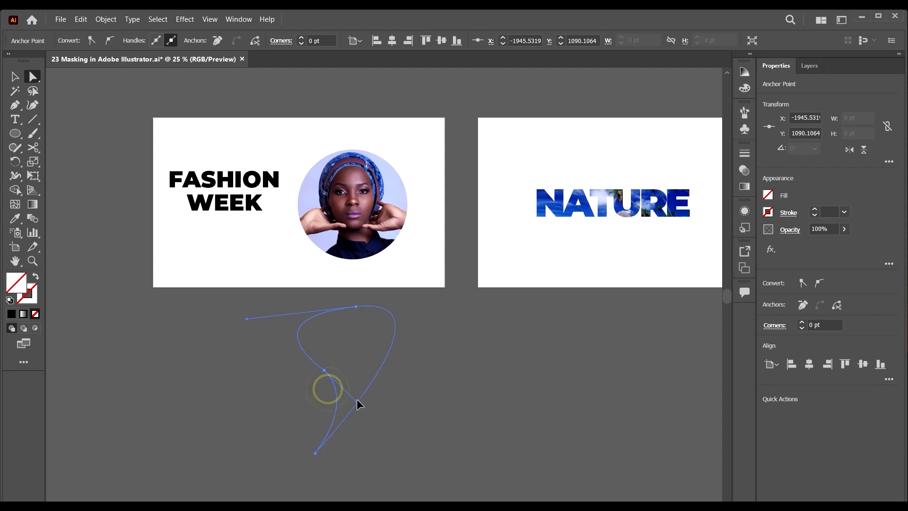
{"action": "left_click_drag", "start_coordinate": [353, 384], "coordinate": [352, 390]}
{"action": "left_click", "coordinate": [14, 76]}
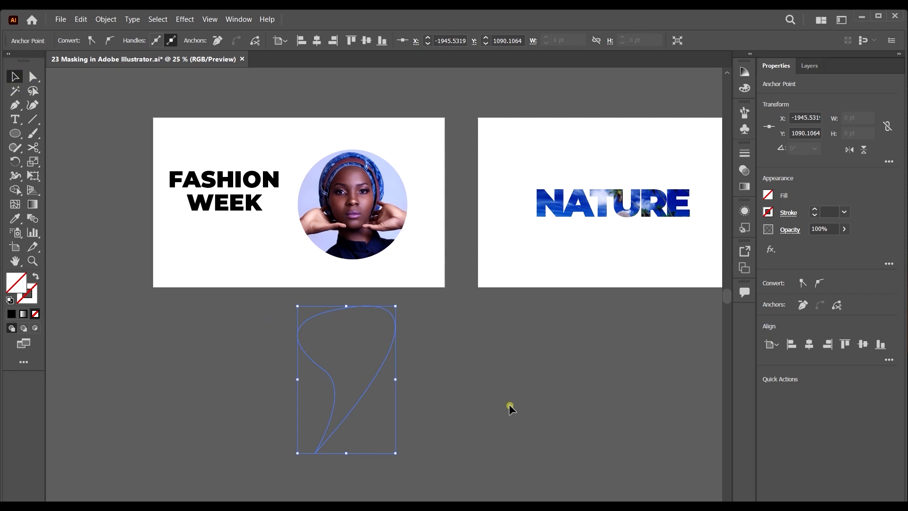
{"action": "left_click", "coordinate": [509, 404]}
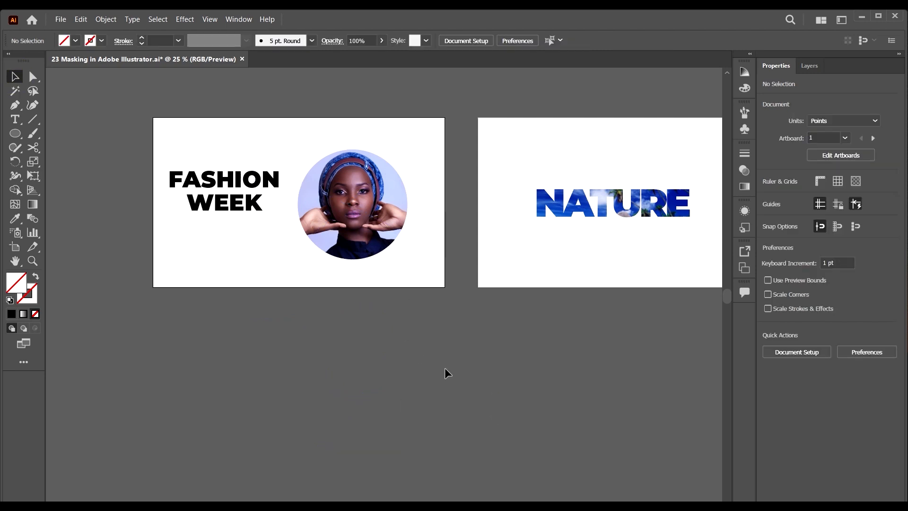
Select the freeform shape and give it a muted red fill so it is easy to see.
{"action": "left_click_drag", "start_coordinate": [445, 369], "coordinate": [222, 261]}
{"action": "left_click", "coordinate": [486, 408]}
{"action": "left_click_drag", "start_coordinate": [447, 411], "coordinate": [278, 332]}
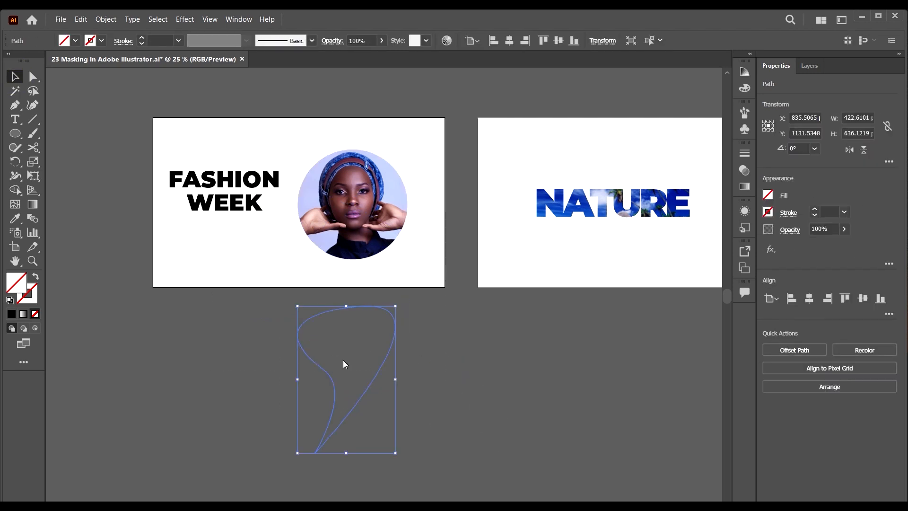
{"action": "right_click", "coordinate": [343, 360]}
{"action": "double_click", "coordinate": [18, 280]}
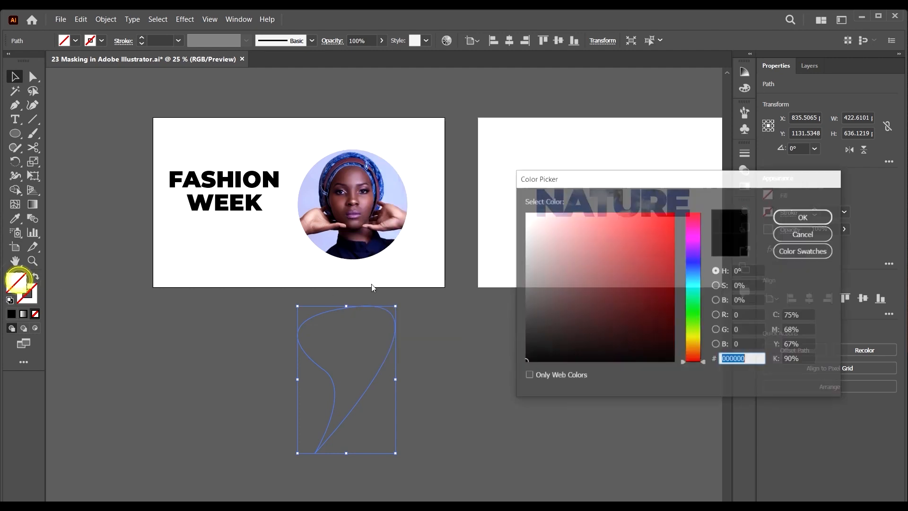
{"action": "left_click", "coordinate": [597, 278]}
{"action": "left_click", "coordinate": [832, 218]}
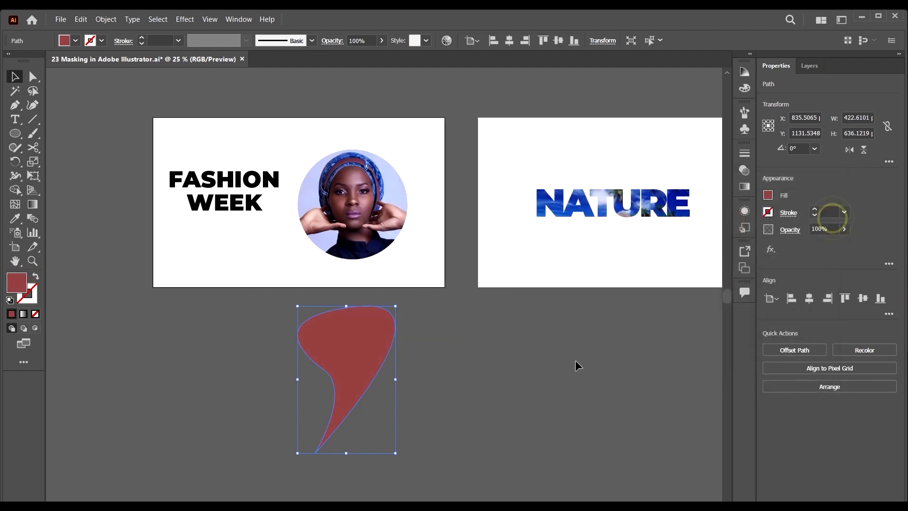
Place the African Model image at about 1119 by 746 pt below the first artboard and position it over the red shape.
{"action": "left_click", "coordinate": [517, 351]}
{"action": "left_click", "coordinate": [56, 21]}
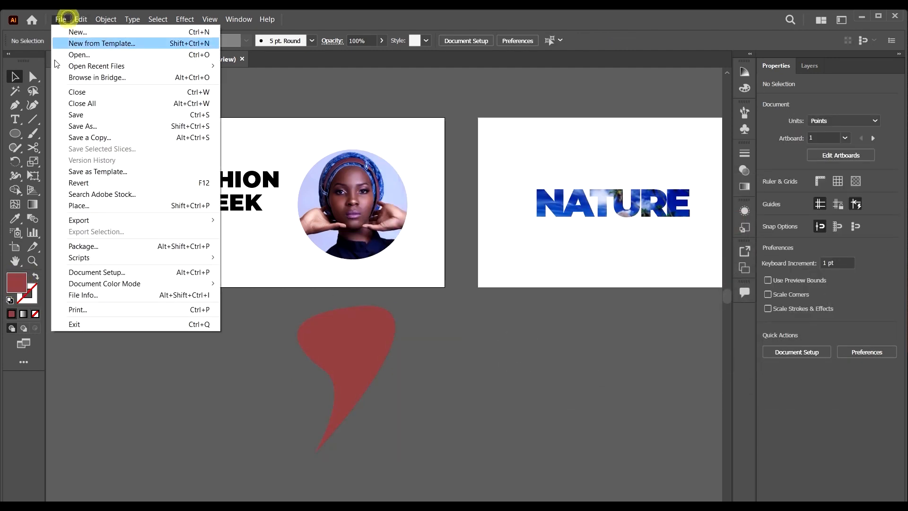
{"action": "left_click", "coordinate": [100, 202]}
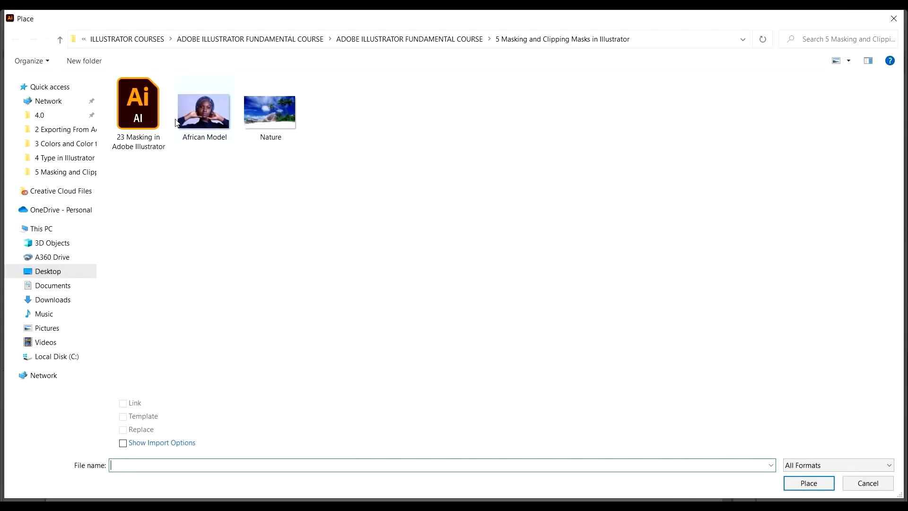
{"action": "double_click", "coordinate": [199, 114]}
{"action": "scroll", "coordinate": [283, 294], "scroll_direction": "down", "scroll_amount": 1}
{"action": "left_click_drag", "start_coordinate": [273, 267], "coordinate": [534, 443]}
{"action": "left_click_drag", "start_coordinate": [422, 365], "coordinate": [370, 358]}
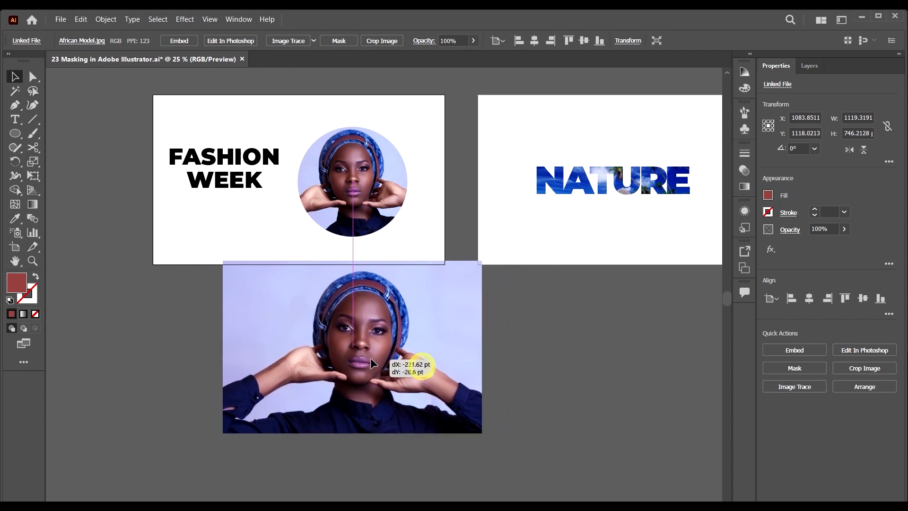
Send the placed portrait behind the red shape, and reposition and enlarge the shape over the woman's face.
{"action": "right_click", "coordinate": [371, 357]}
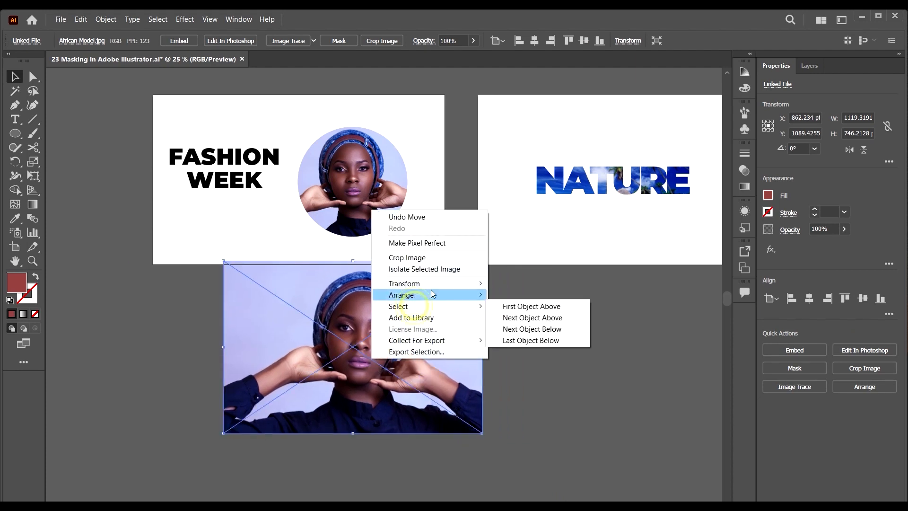
{"action": "mouse_move", "coordinate": [432, 295]}
{"action": "left_click", "coordinate": [582, 334]}
{"action": "left_click", "coordinate": [545, 375]}
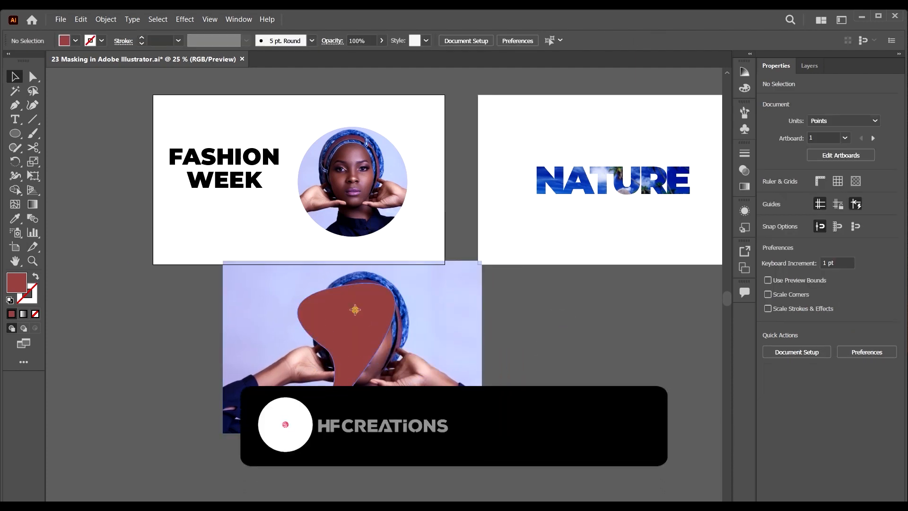
{"action": "left_click_drag", "start_coordinate": [355, 309], "coordinate": [343, 291]}
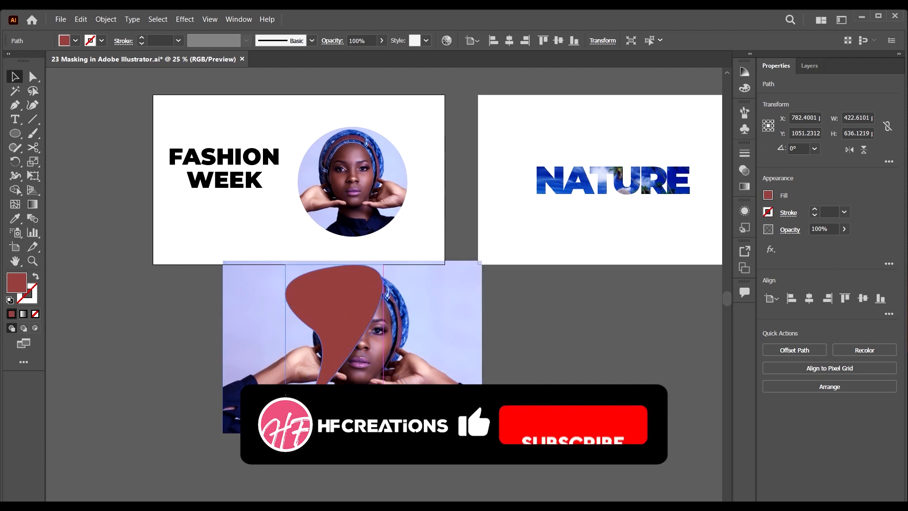
Make a clipping mask from the red shape and the portrait, and move and scale down the clipped result.
{"action": "left_click", "coordinate": [267, 294], "text": "shift"}
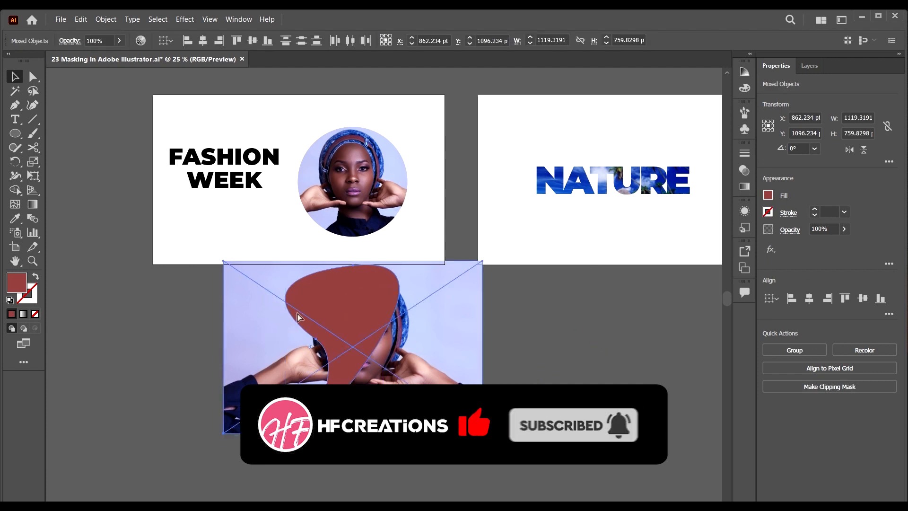
{"action": "key", "text": "ctrl+7"}
{"action": "left_click", "coordinate": [547, 340]}
{"action": "left_click_drag", "start_coordinate": [357, 296], "coordinate": [463, 274]}
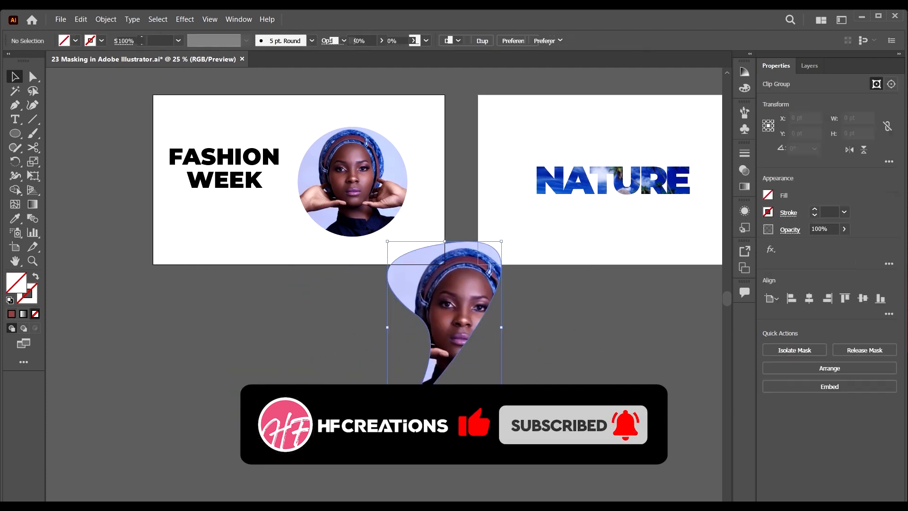
{"action": "left_click_drag", "start_coordinate": [471, 379], "coordinate": [468, 364]}
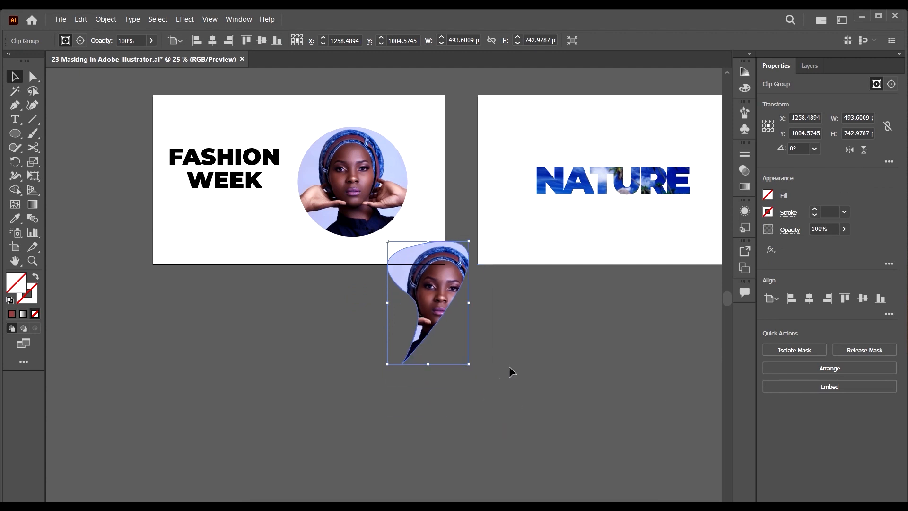